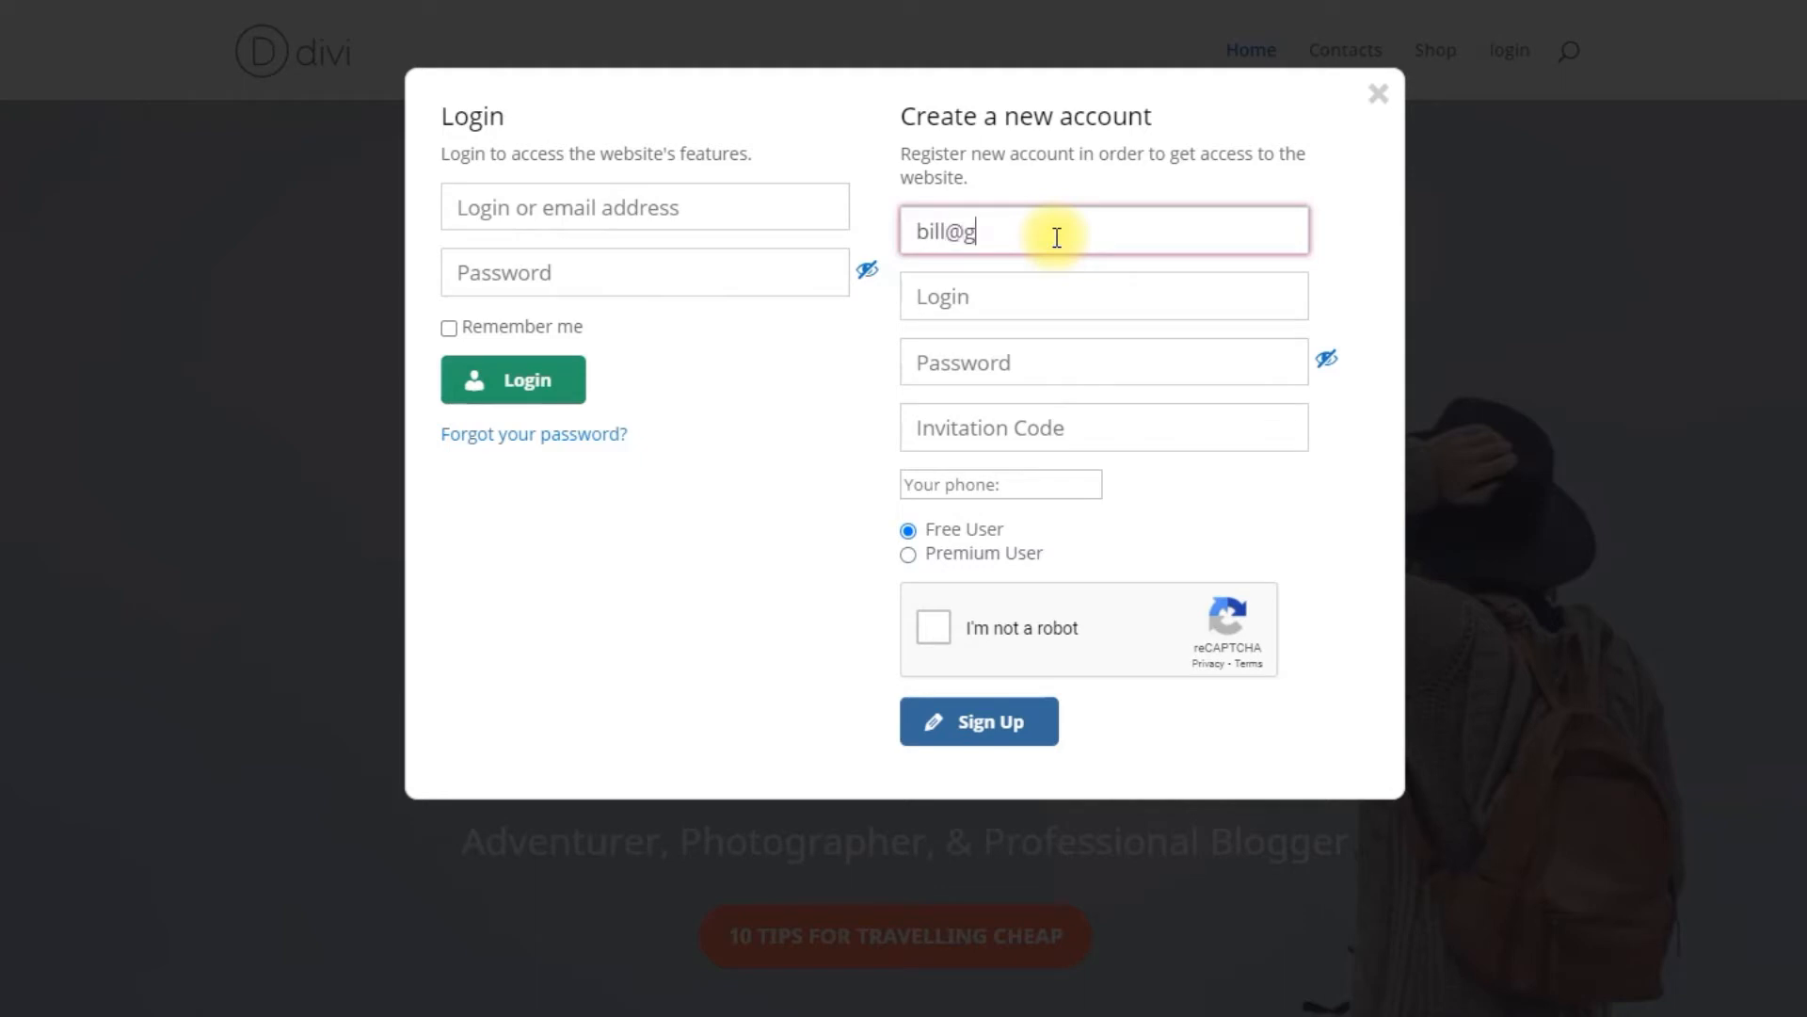
Step: Fill in the sign-up form's login name and the account password
{"action": "key", "text": "Tab"}
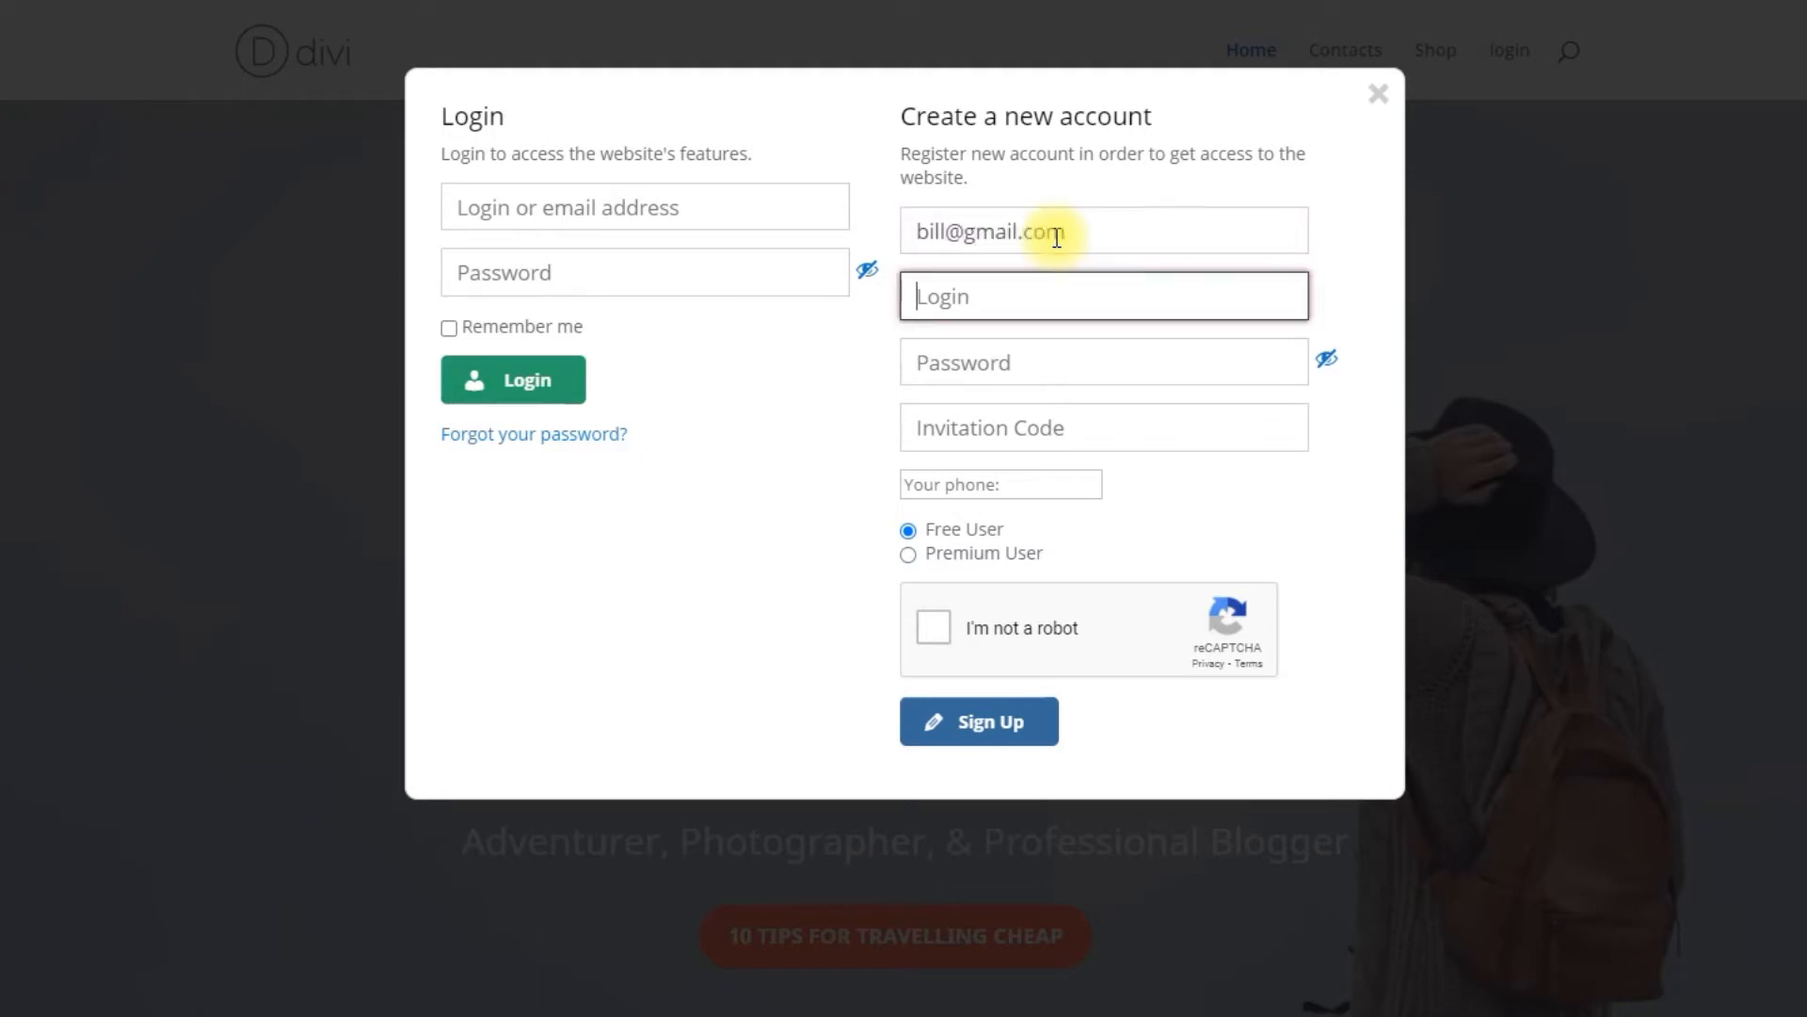
{"action": "type", "text": "bill"}
{"action": "key", "text": "Tab"}
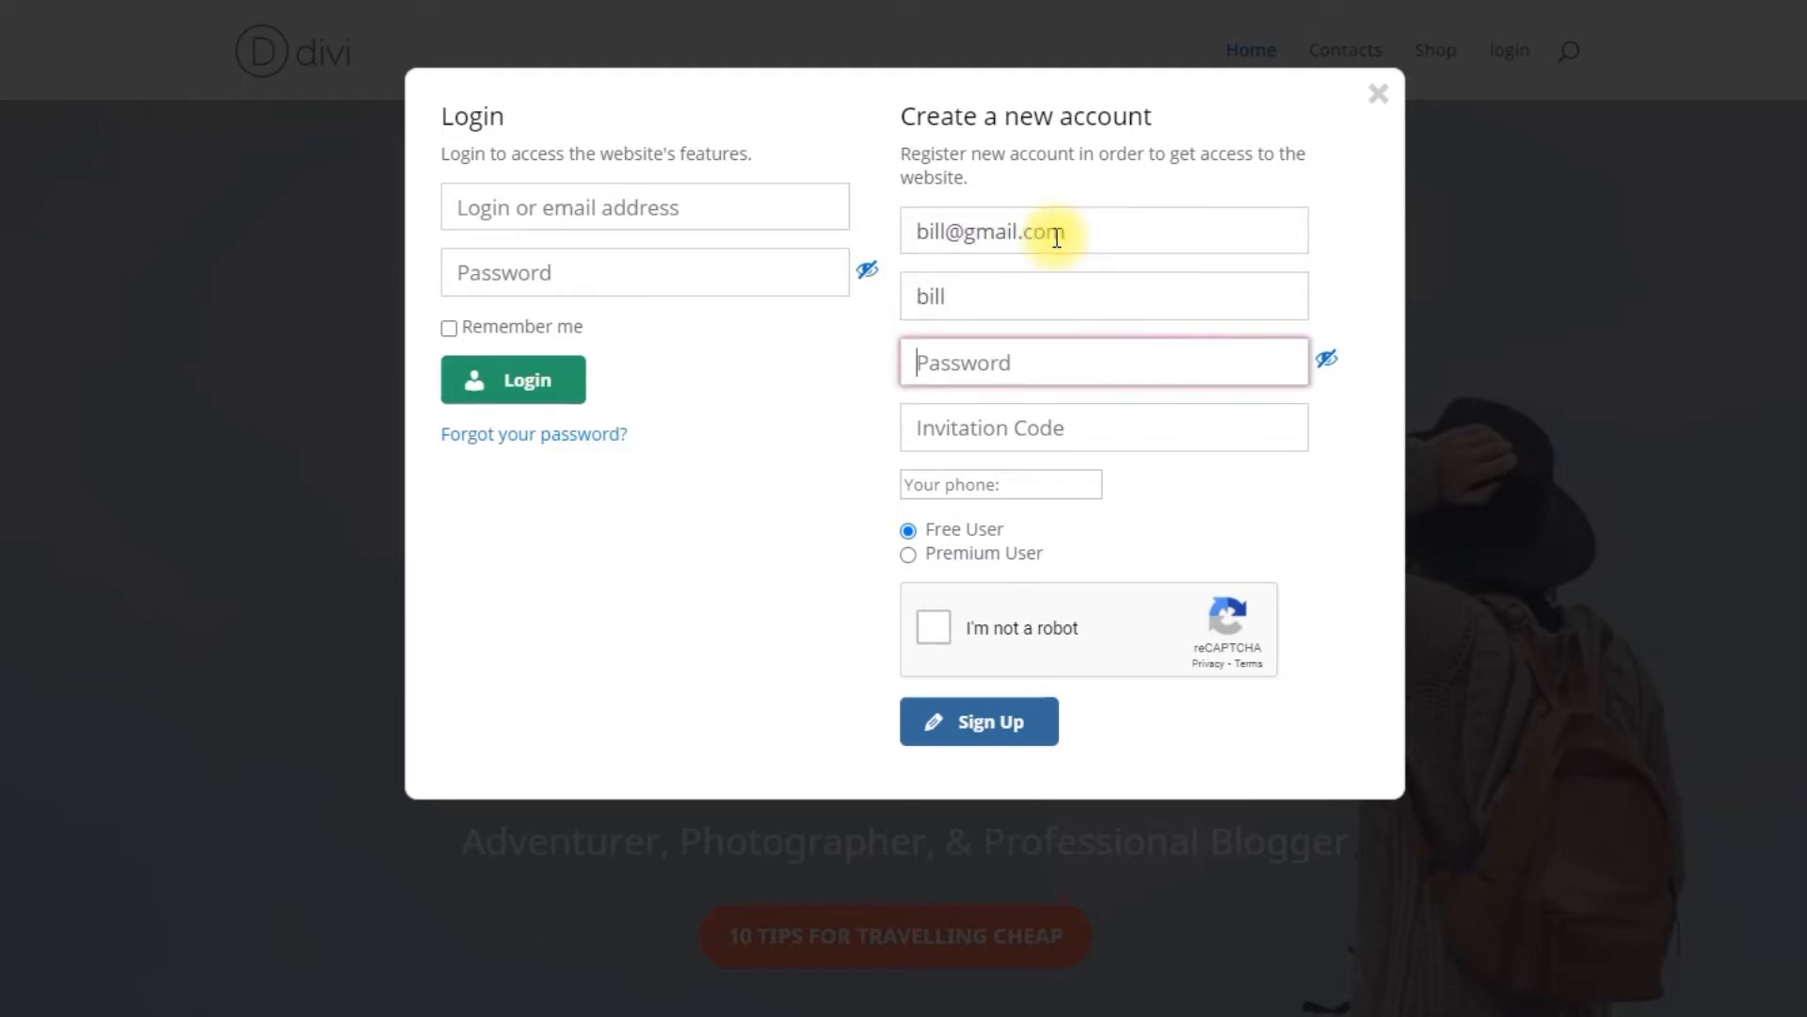
{"action": "type", "text": "password123"}
{"action": "key", "text": "Tab"}
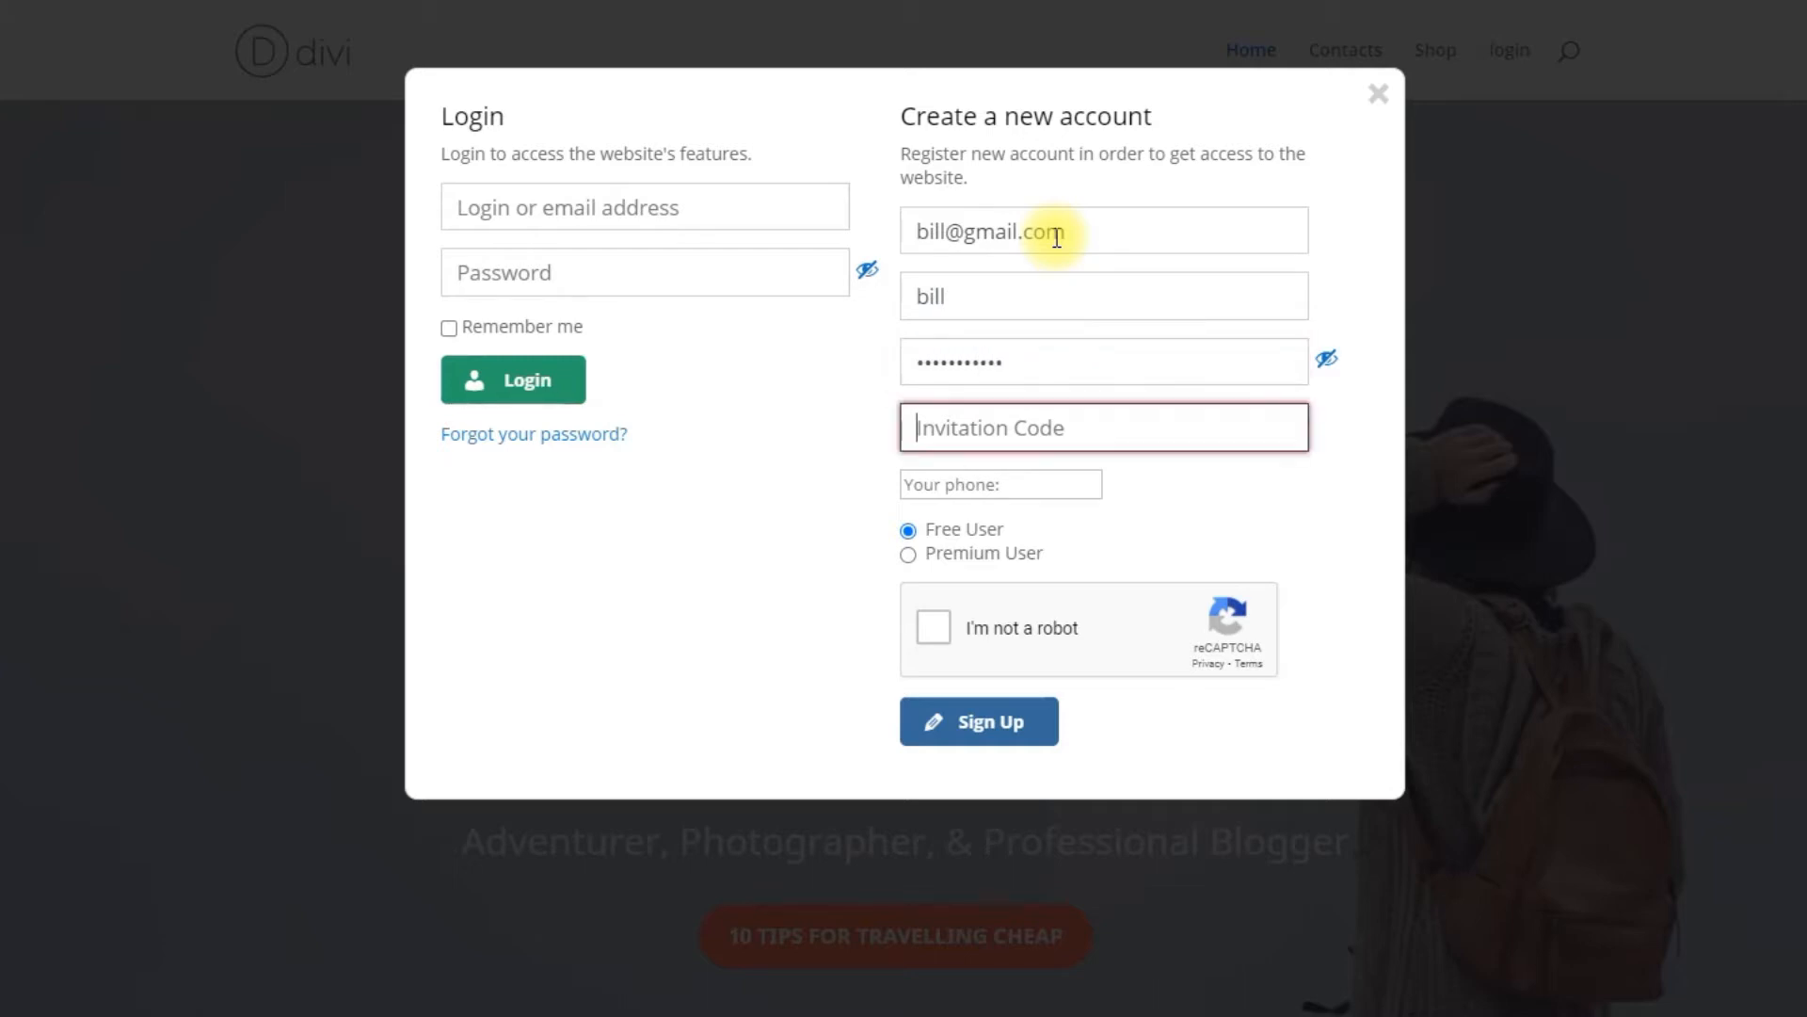
Step: Enter the invitation code hello and fill in the user's phone number
{"action": "type", "text": "hello"}
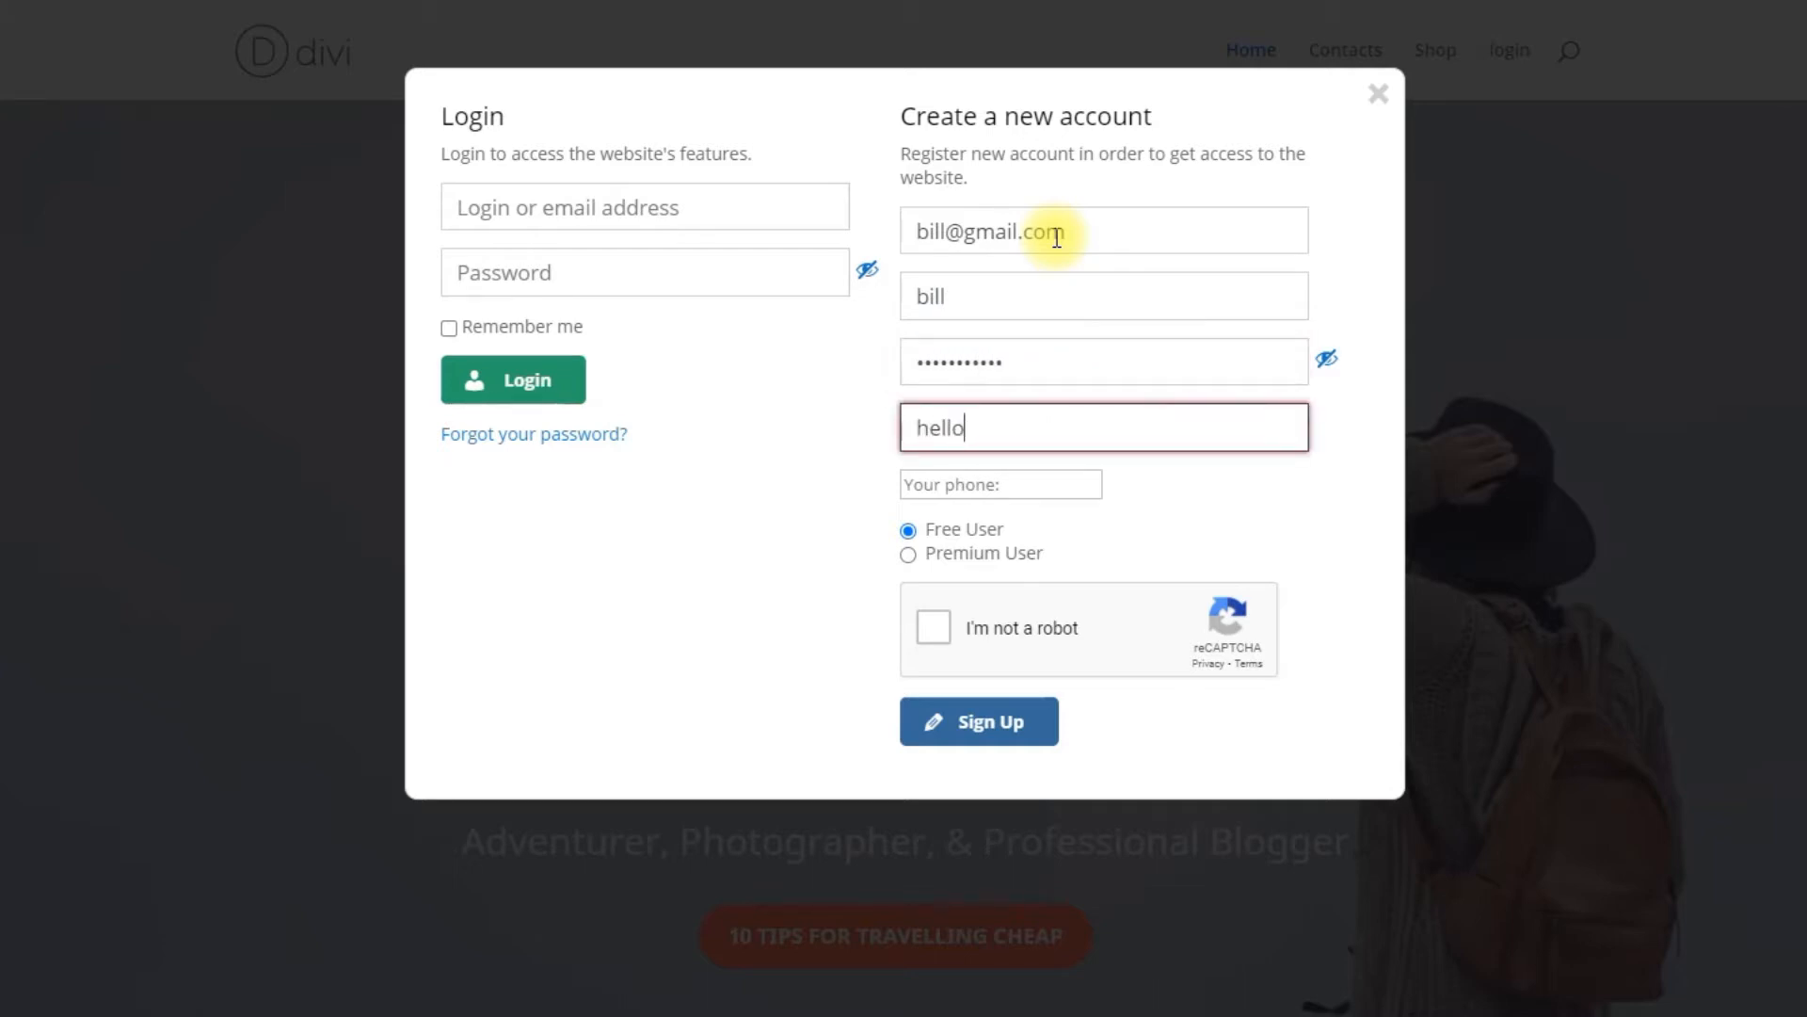
{"action": "key", "text": "Tab"}
{"action": "type", "text": "+17"}
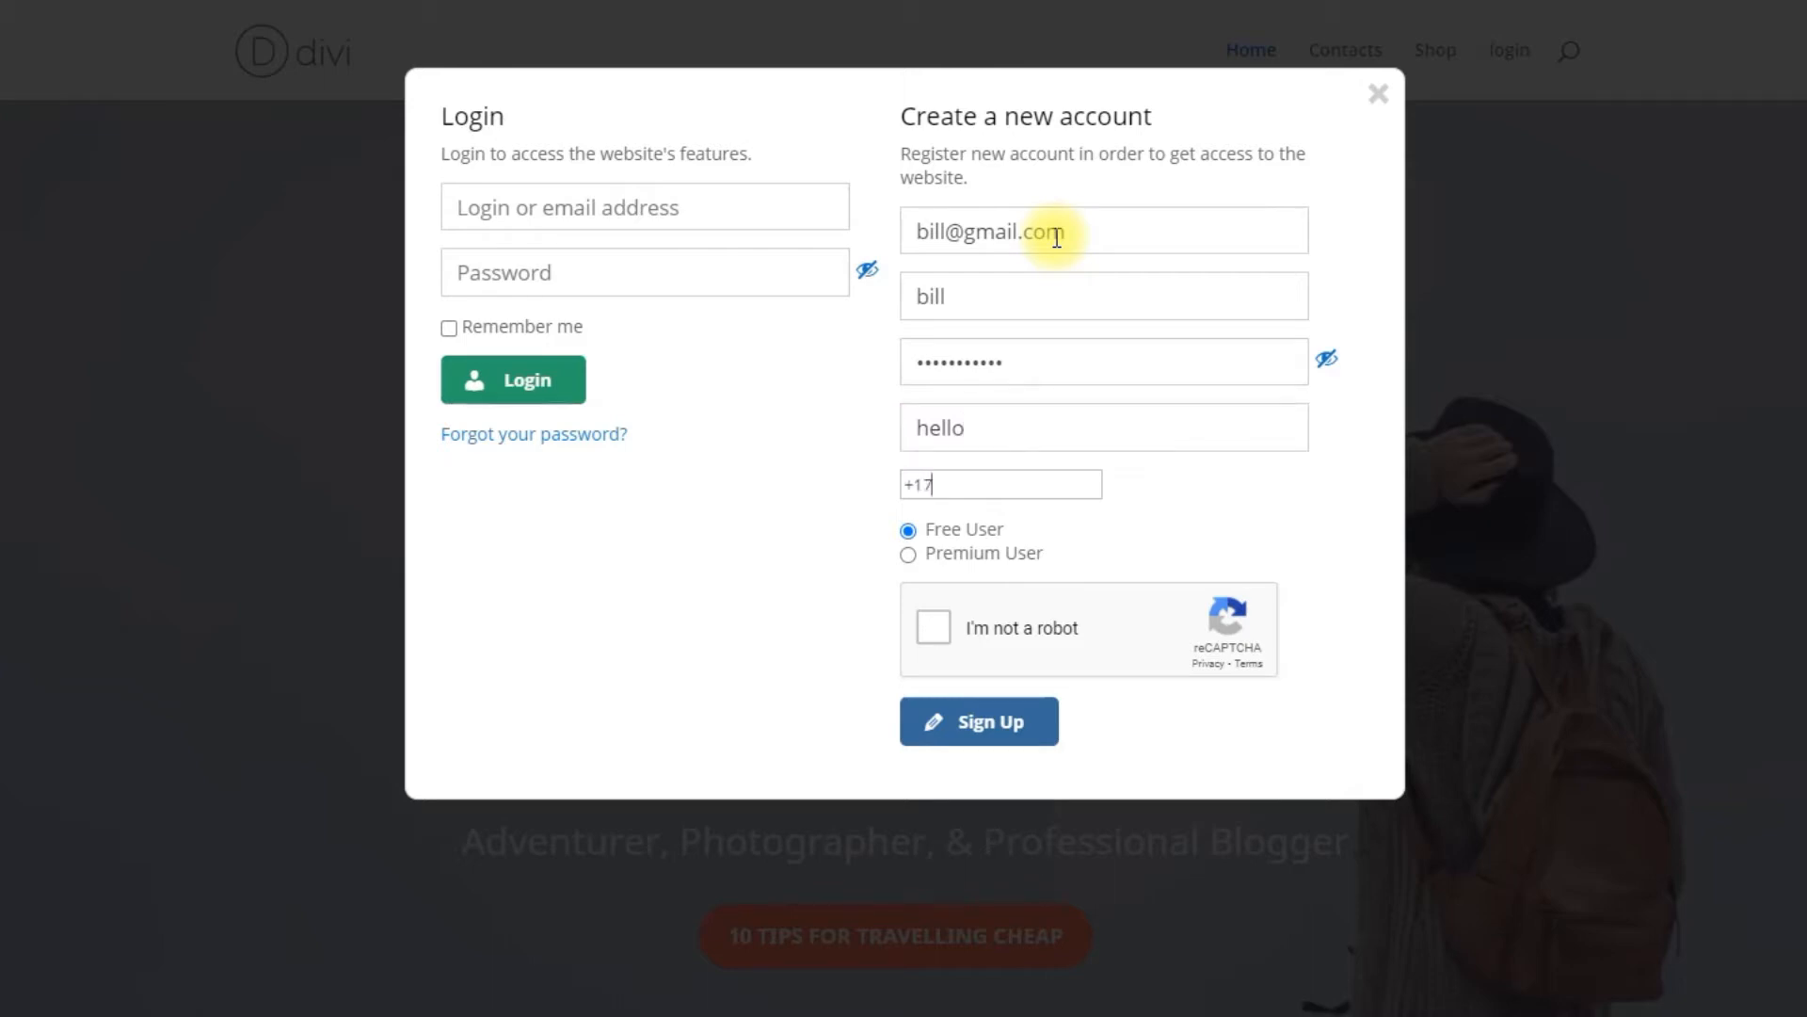
{"action": "type", "text": "775552368"}
Step: Choose Premium User with the Gold membership level
{"action": "left_click", "coordinate": [908, 554]}
{"action": "left_click", "coordinate": [926, 617]}
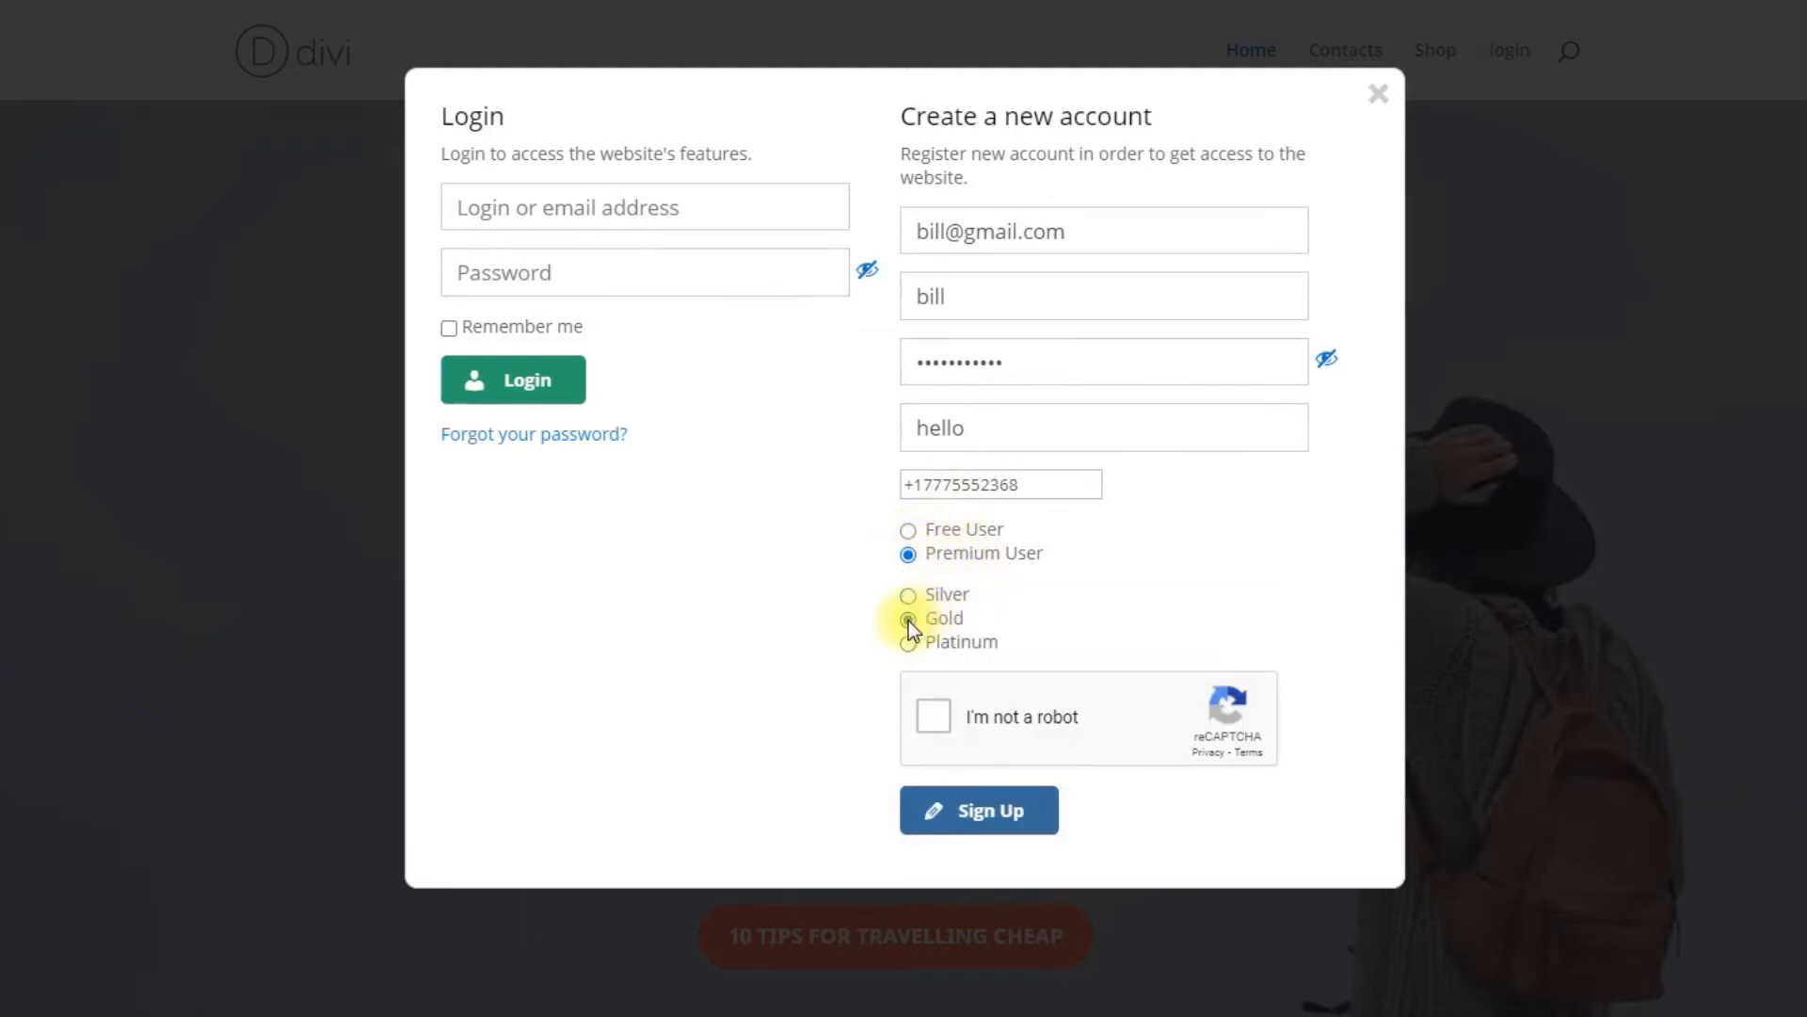
Step: Complete the reCAPTCHA taxi image challenge and submit the sign-up form
{"action": "left_click", "coordinate": [935, 717]}
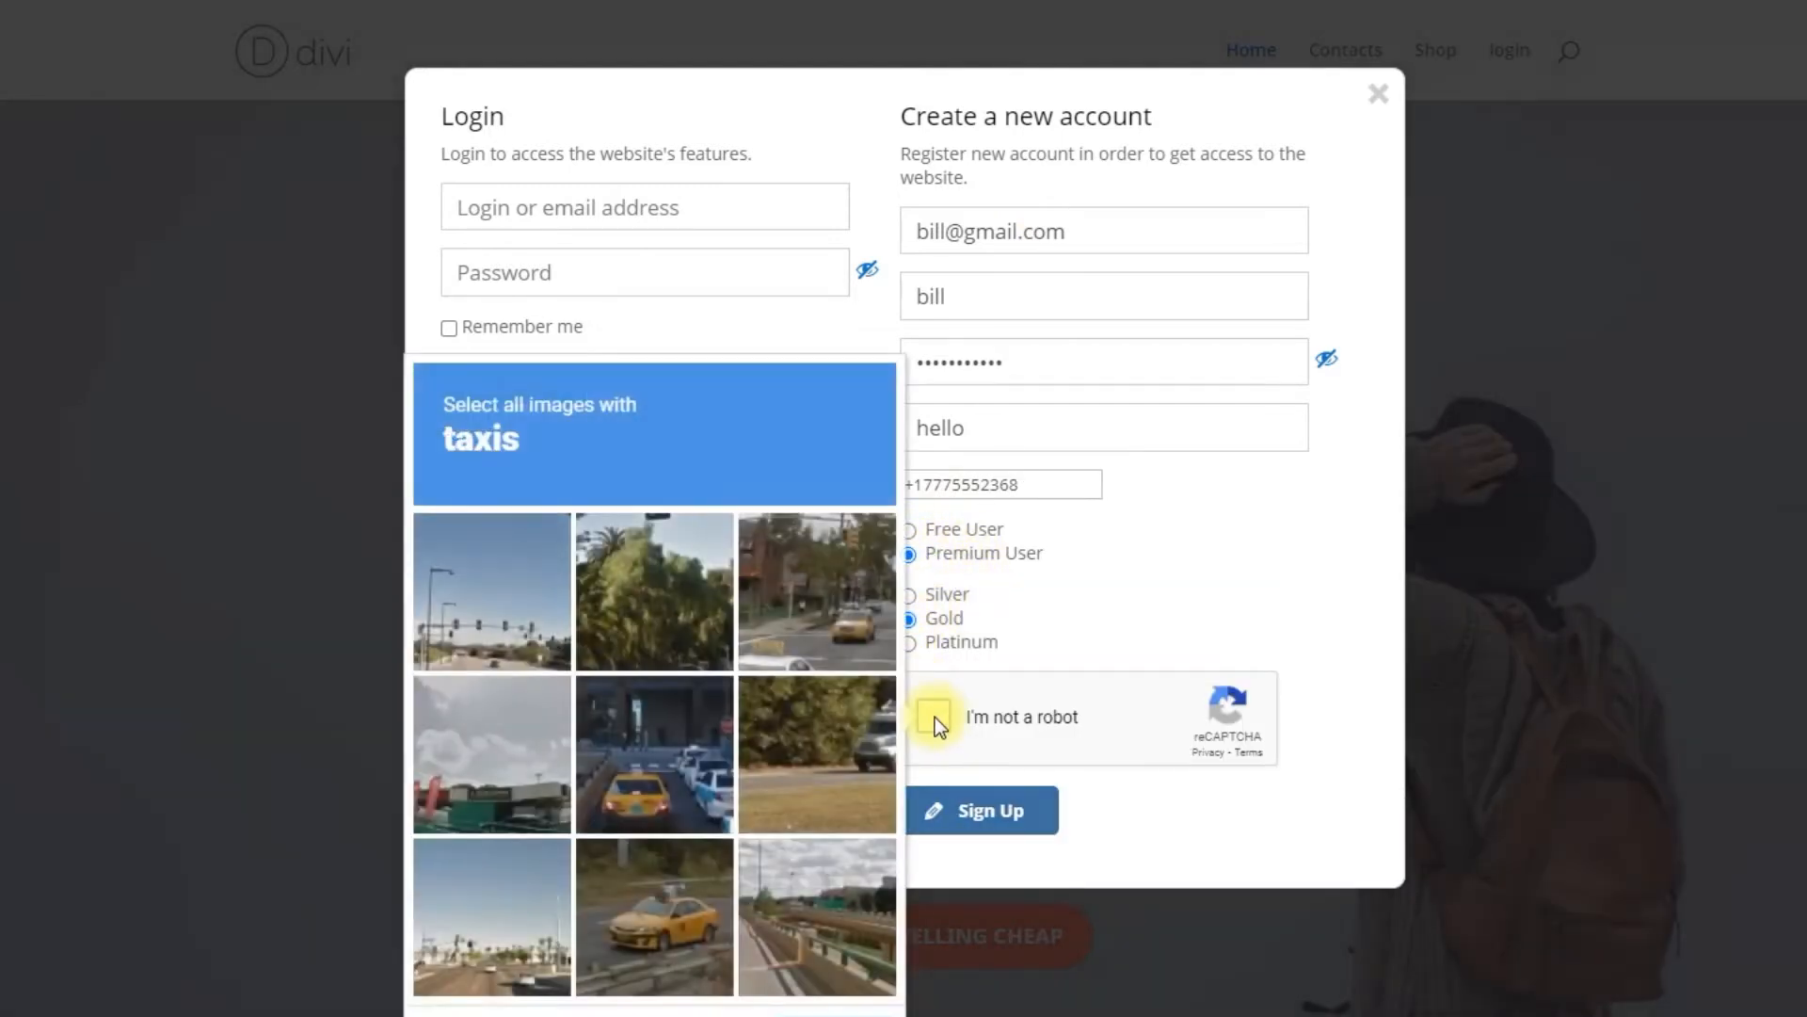
{"action": "left_click", "coordinate": [824, 612]}
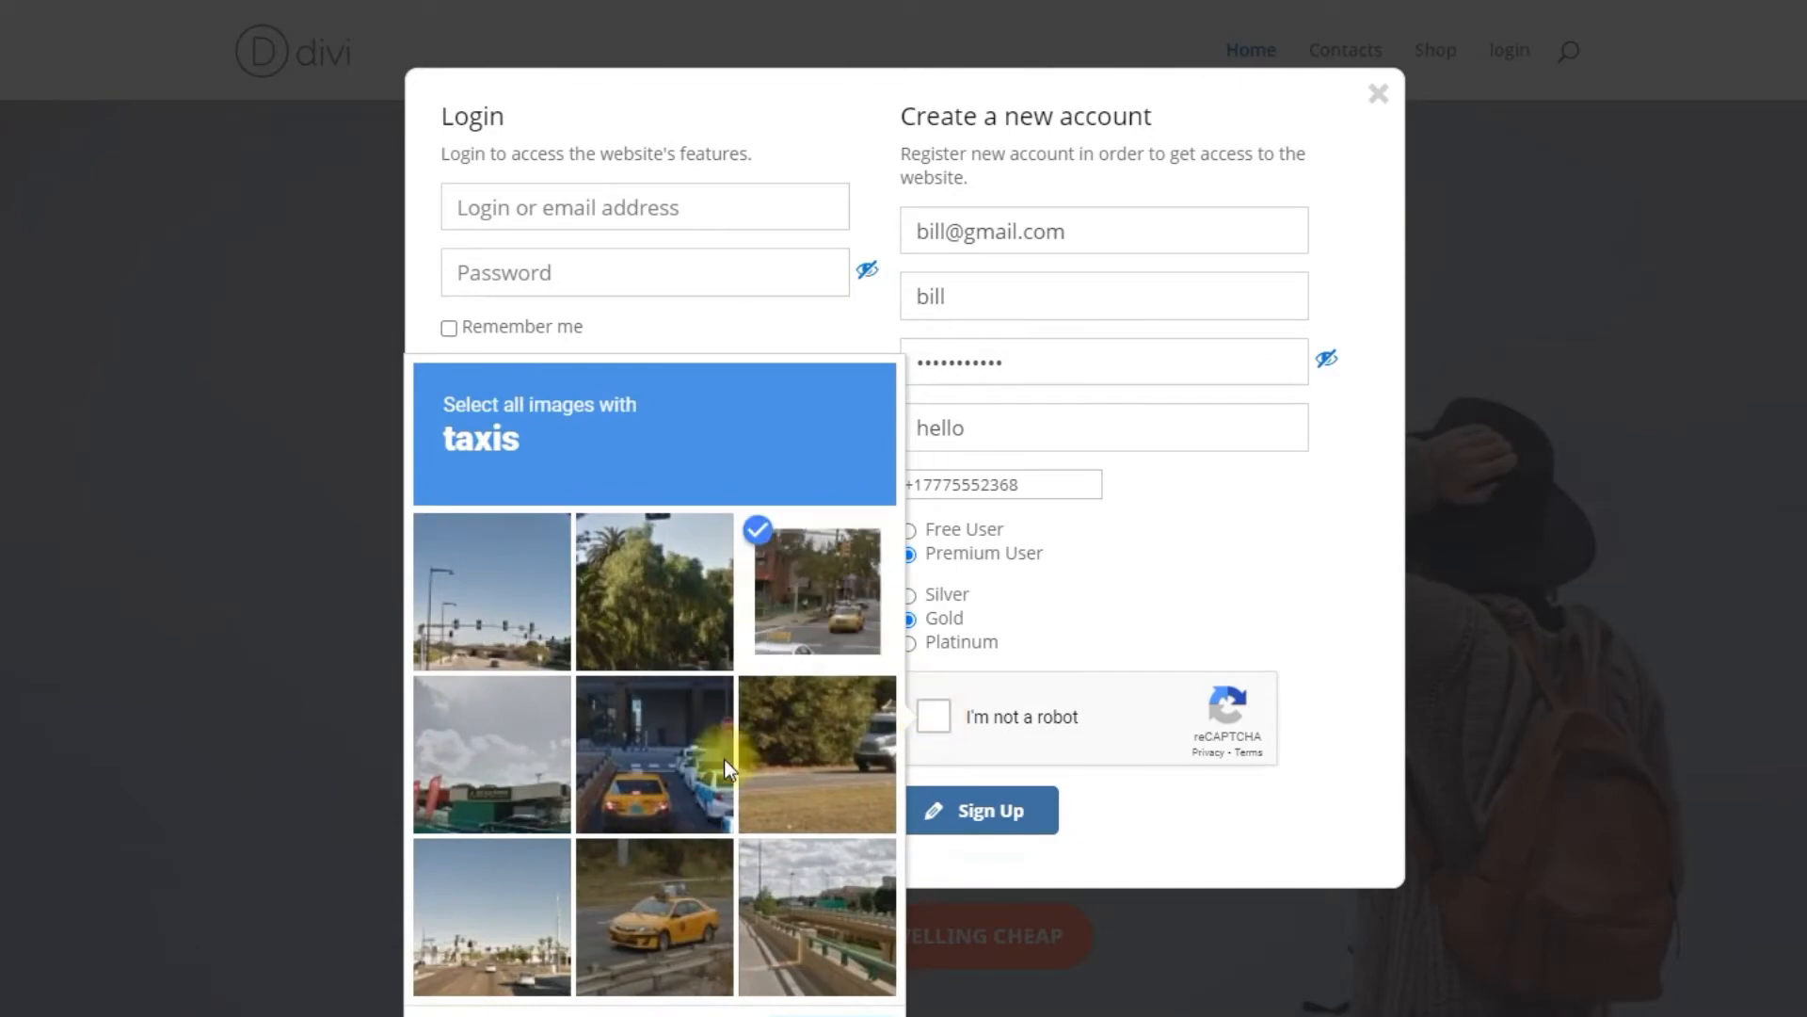
{"action": "left_click", "coordinate": [717, 759]}
{"action": "left_click", "coordinate": [708, 902]}
{"action": "left_click", "coordinate": [862, 1015]}
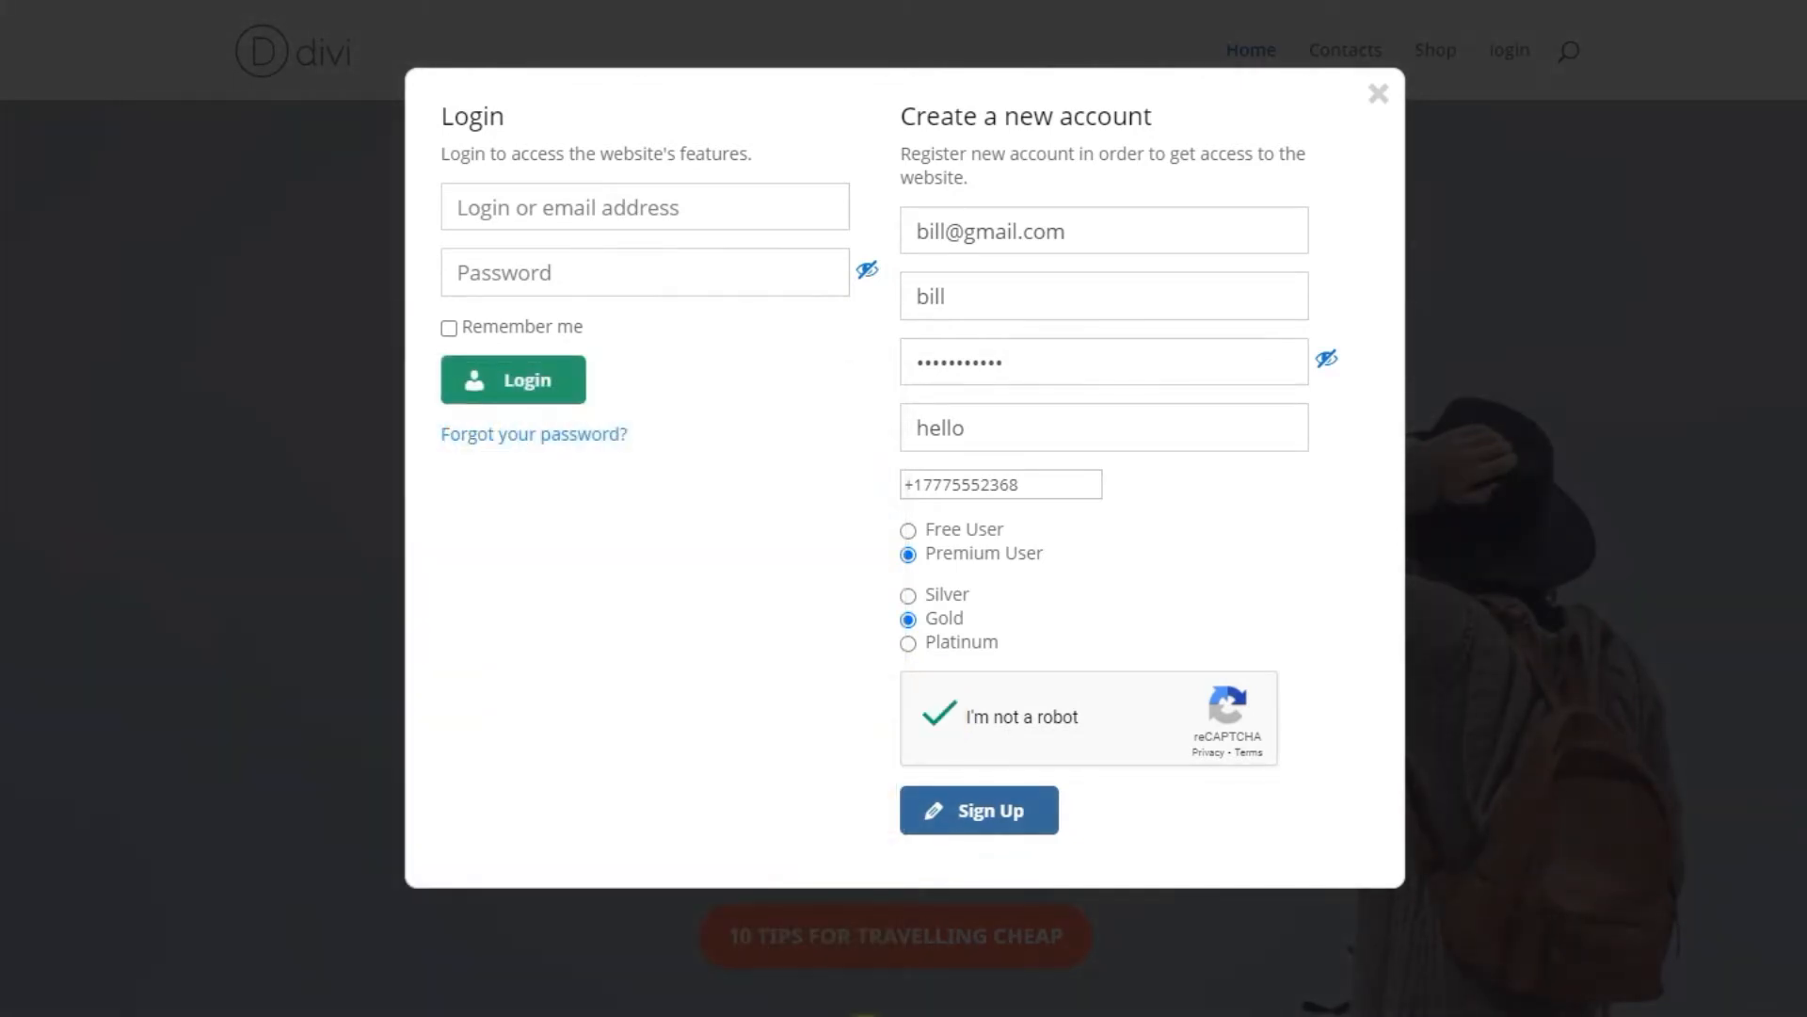
{"action": "left_click", "coordinate": [1007, 815]}
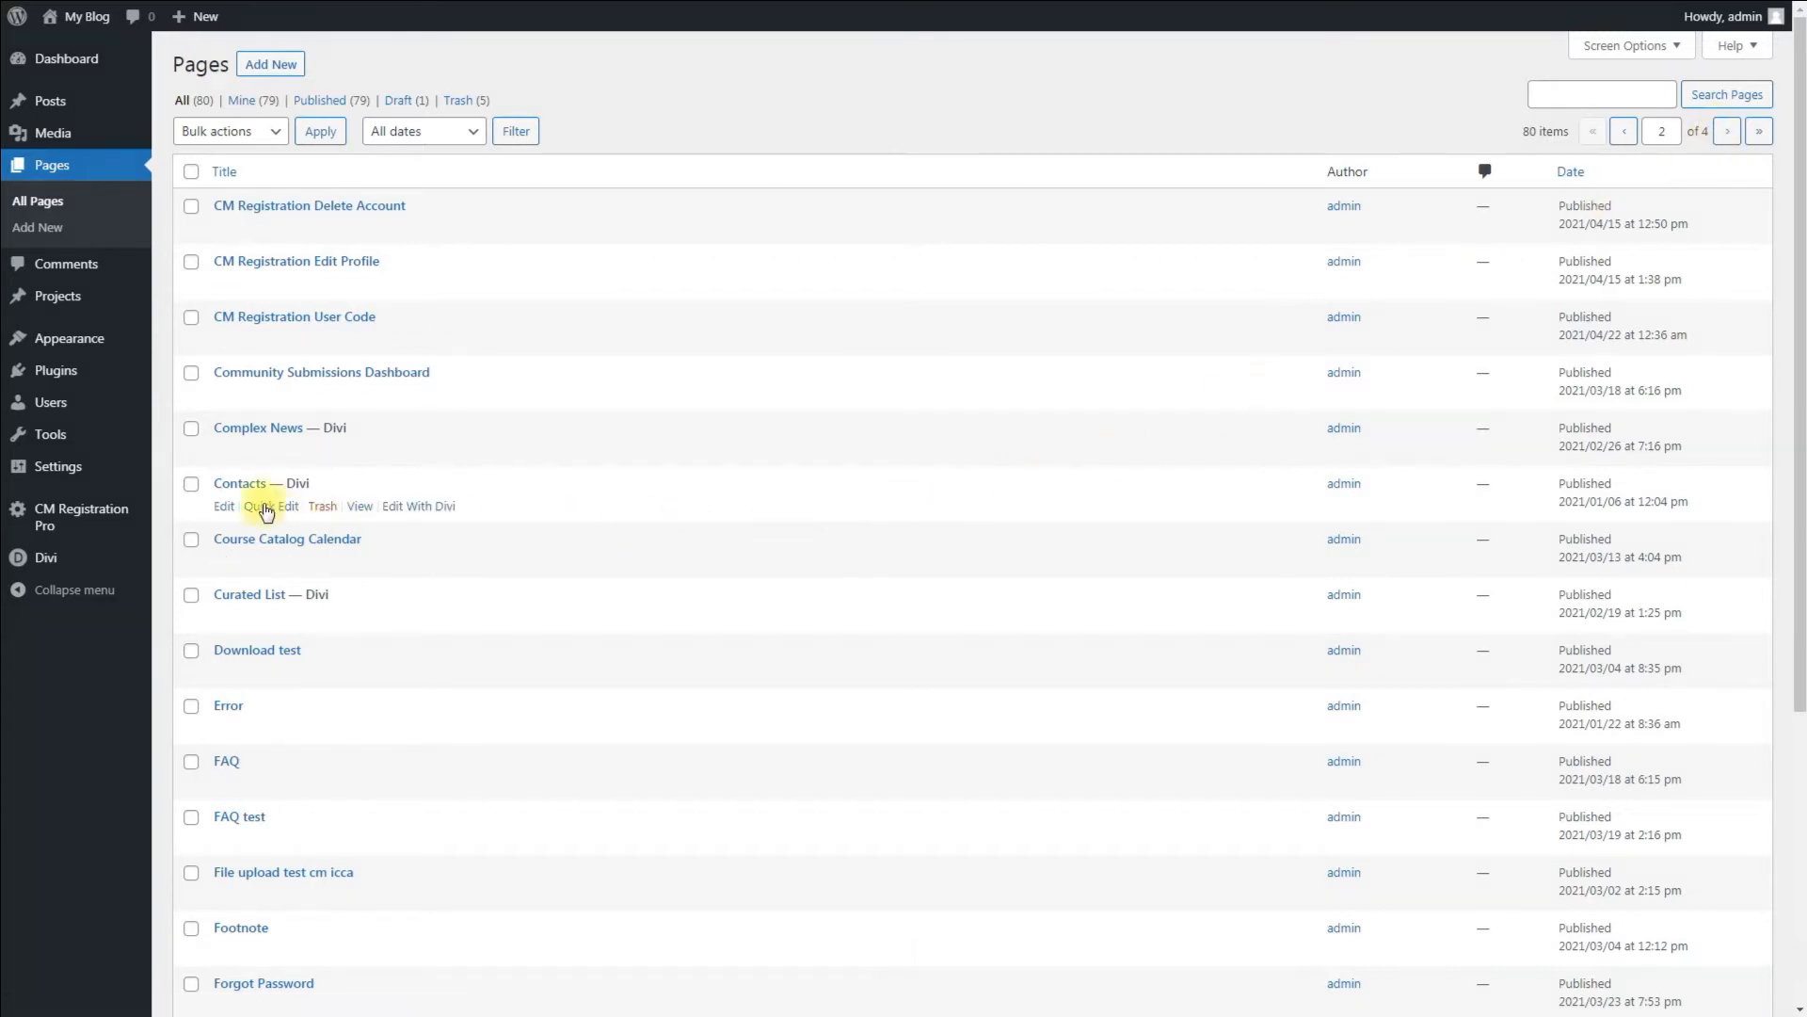
Step: Open the Contacts page and enable the pop-up window for users who are not logged in, then update it
{"action": "left_click", "coordinate": [241, 484]}
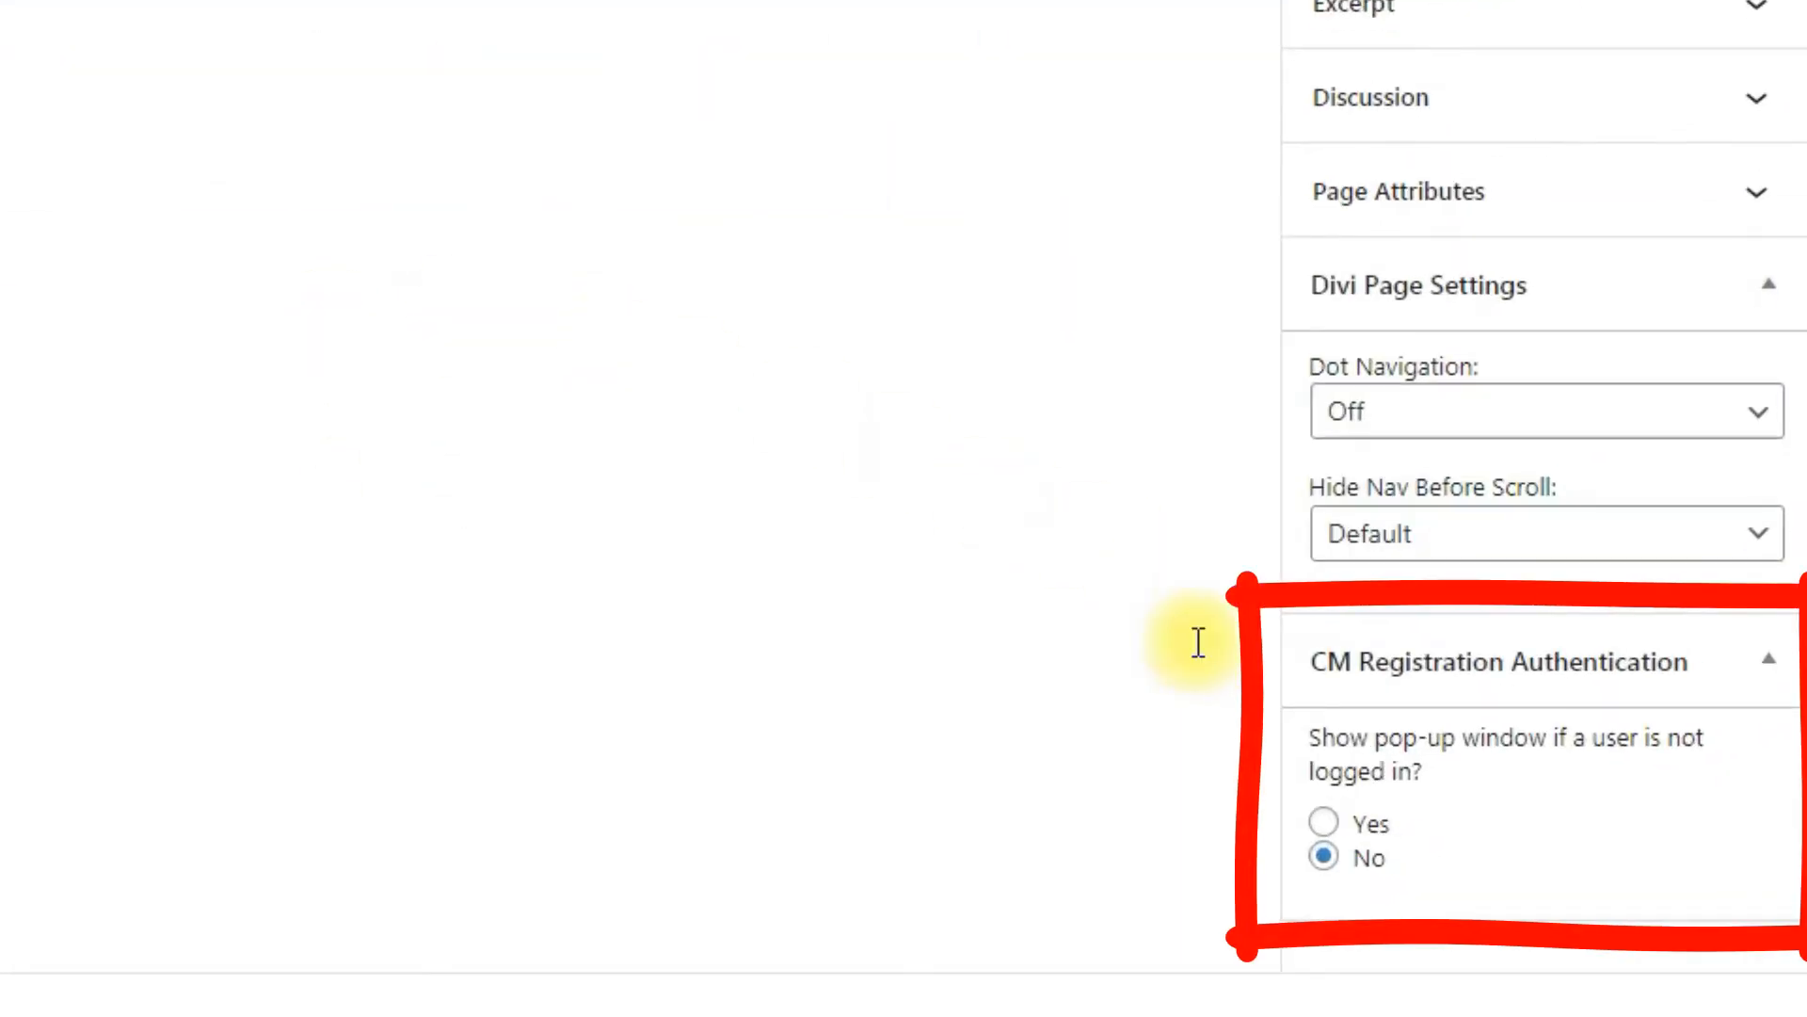
{"action": "left_click", "coordinate": [1323, 823]}
{"action": "left_click", "coordinate": [1644, 30]}
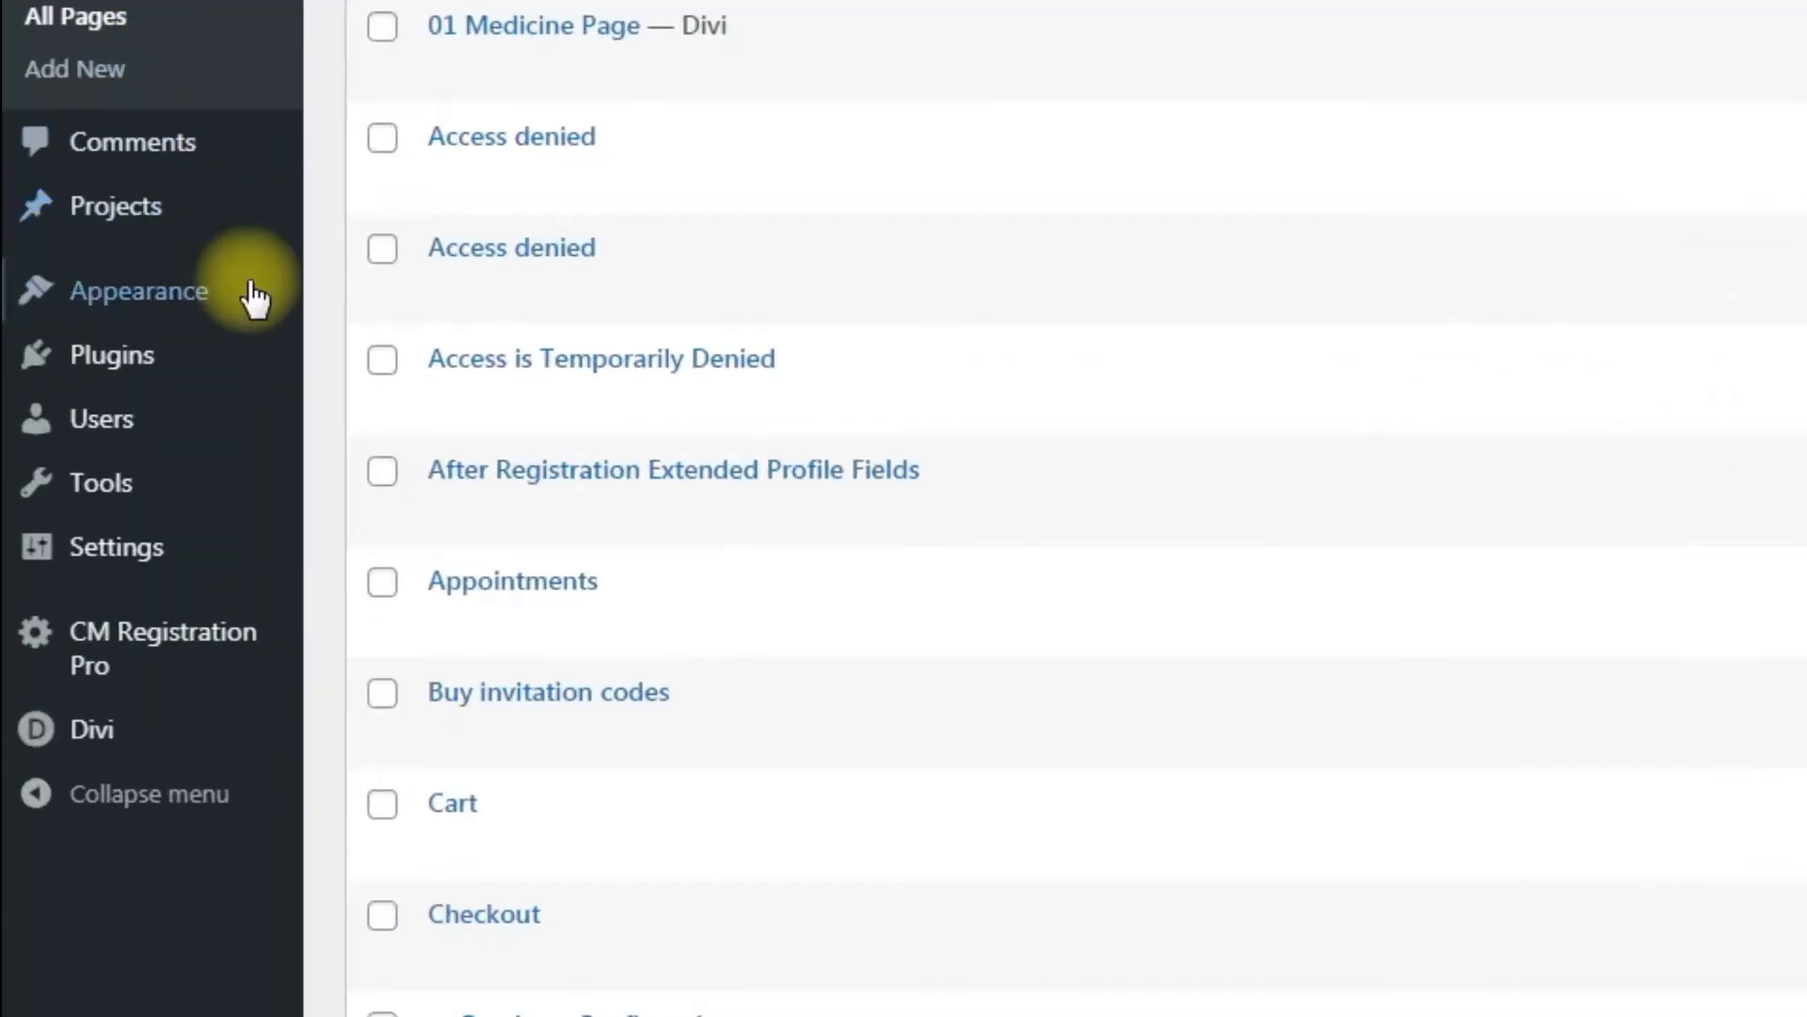
Step: Add a custom menu link with URL #cmreg-login-click and link text login, and save the menu
{"action": "mouse_move", "coordinate": [125, 341]}
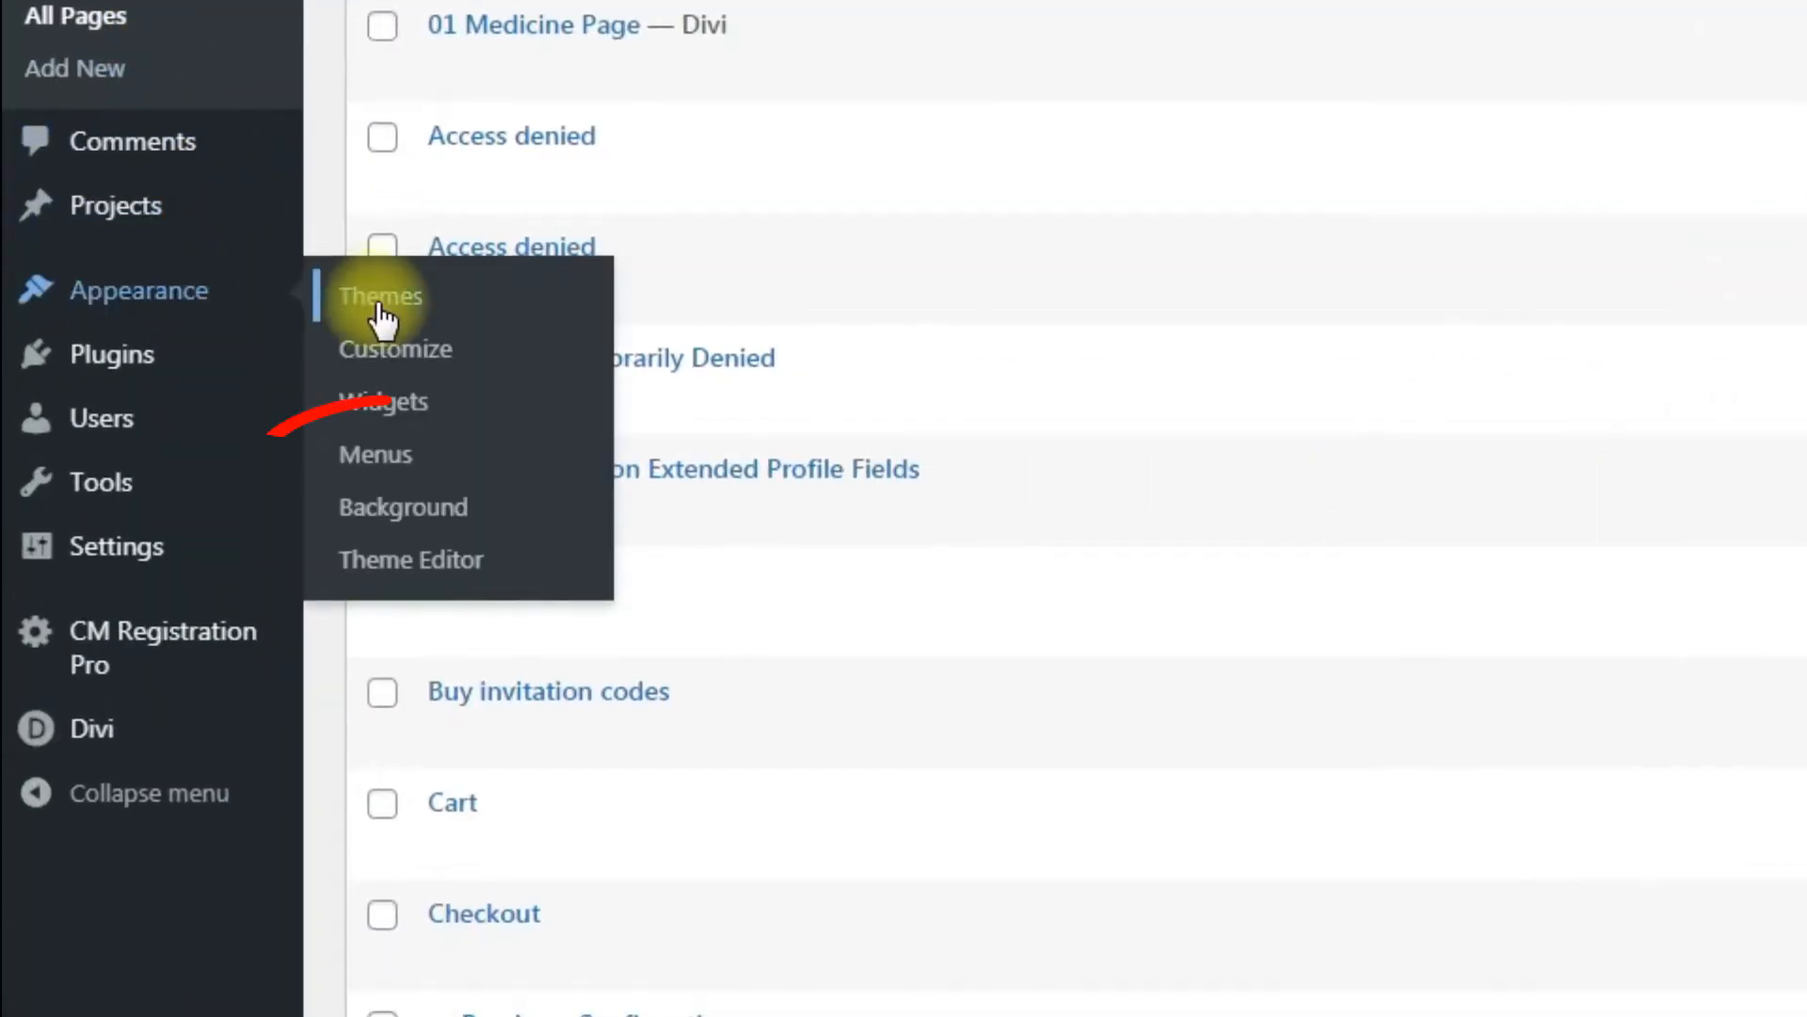
{"action": "left_click", "coordinate": [421, 466]}
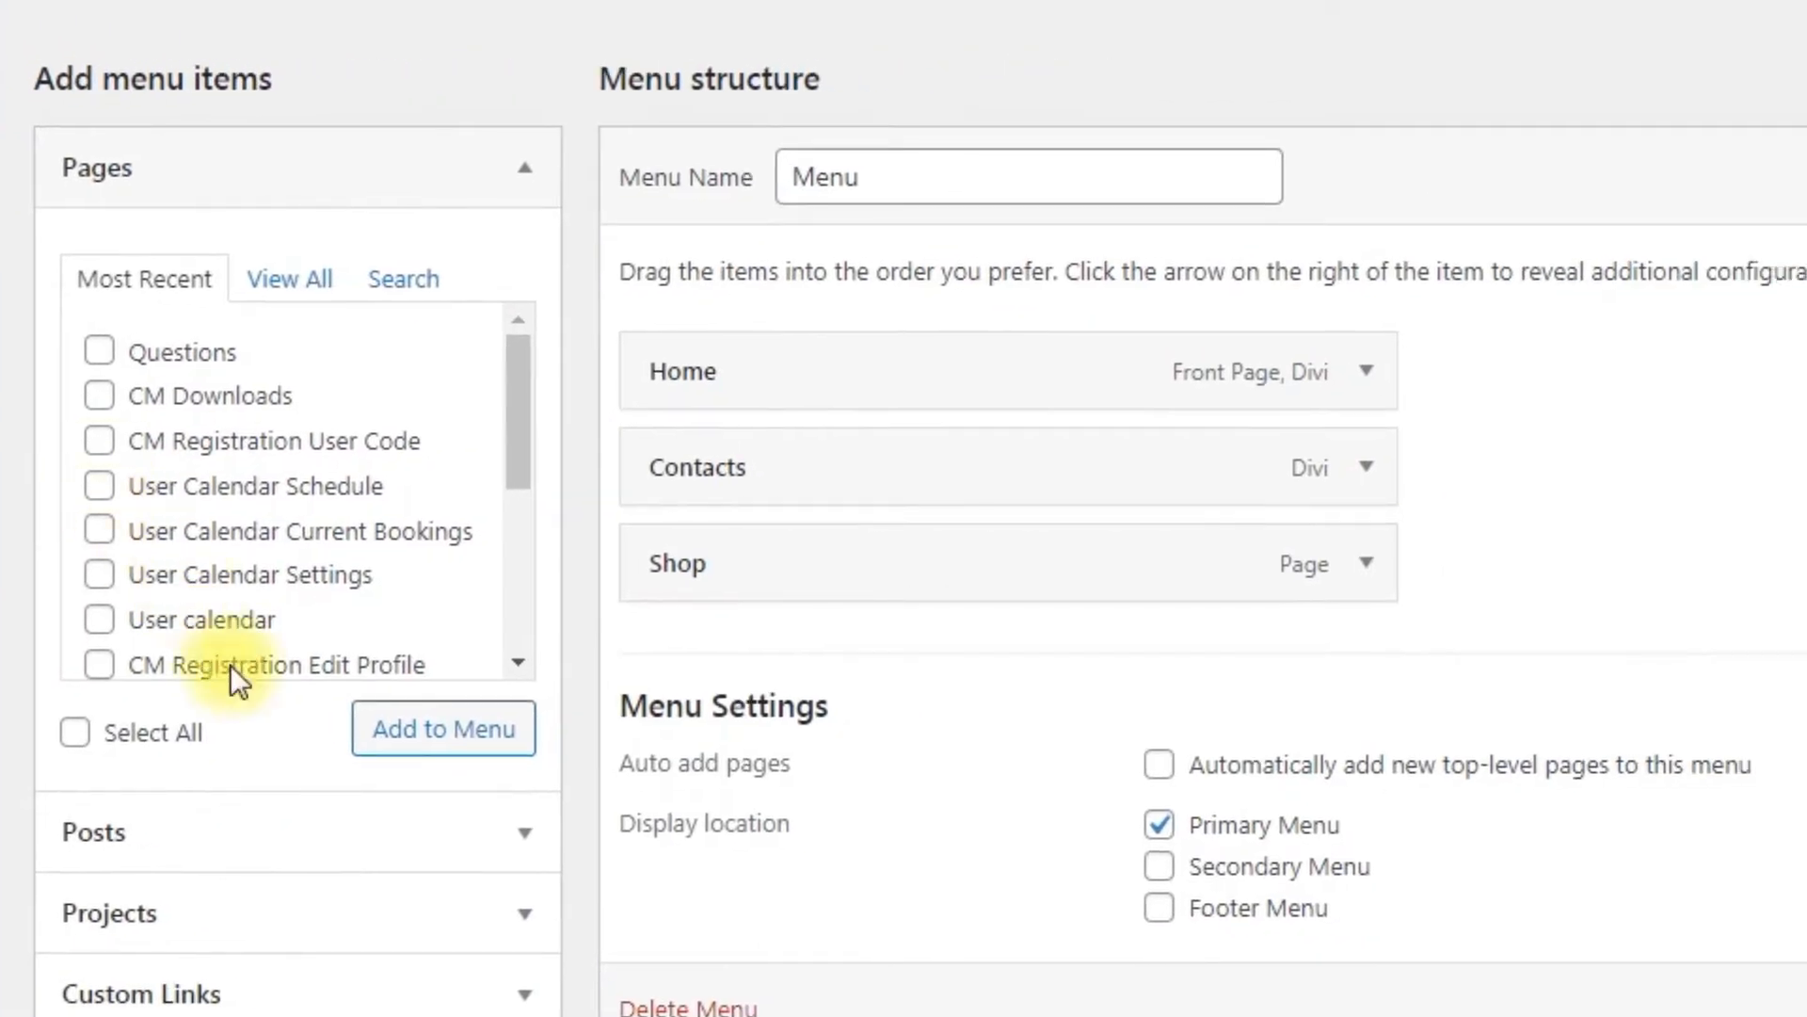
{"action": "left_click", "coordinate": [516, 996]}
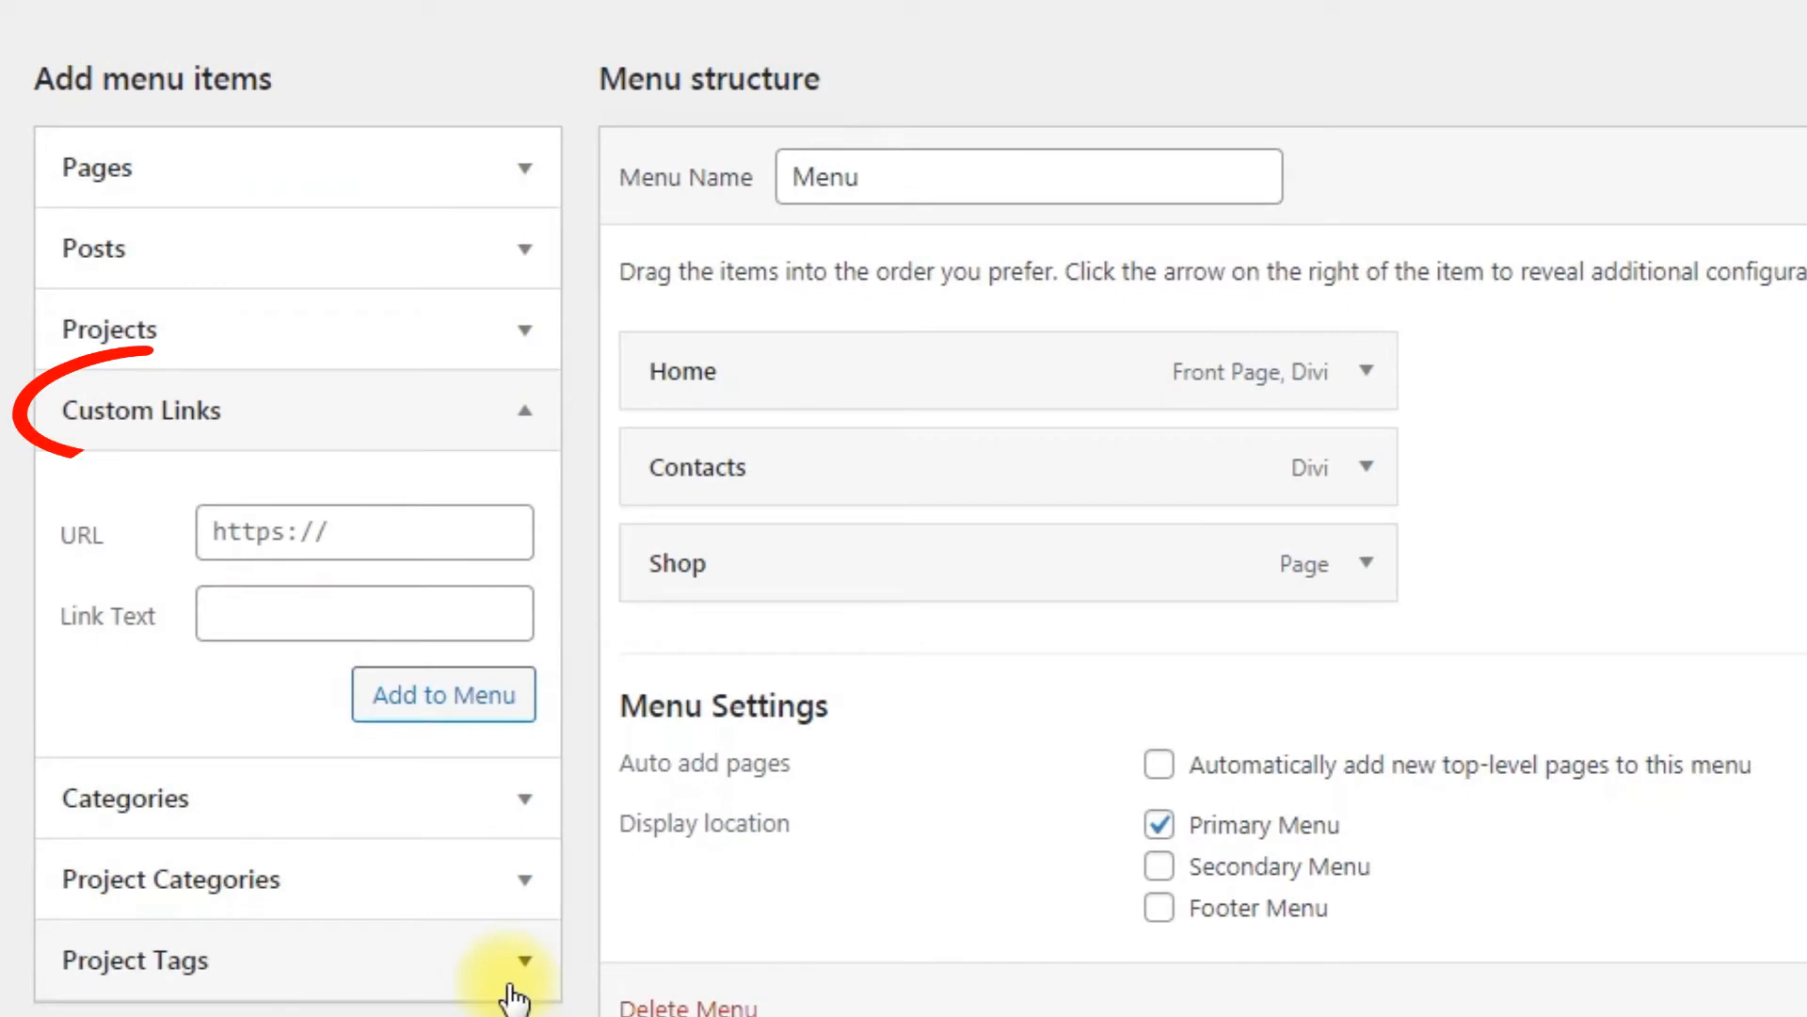
{"action": "left_click", "coordinate": [333, 539]}
{"action": "key", "text": "ctrl+v"}
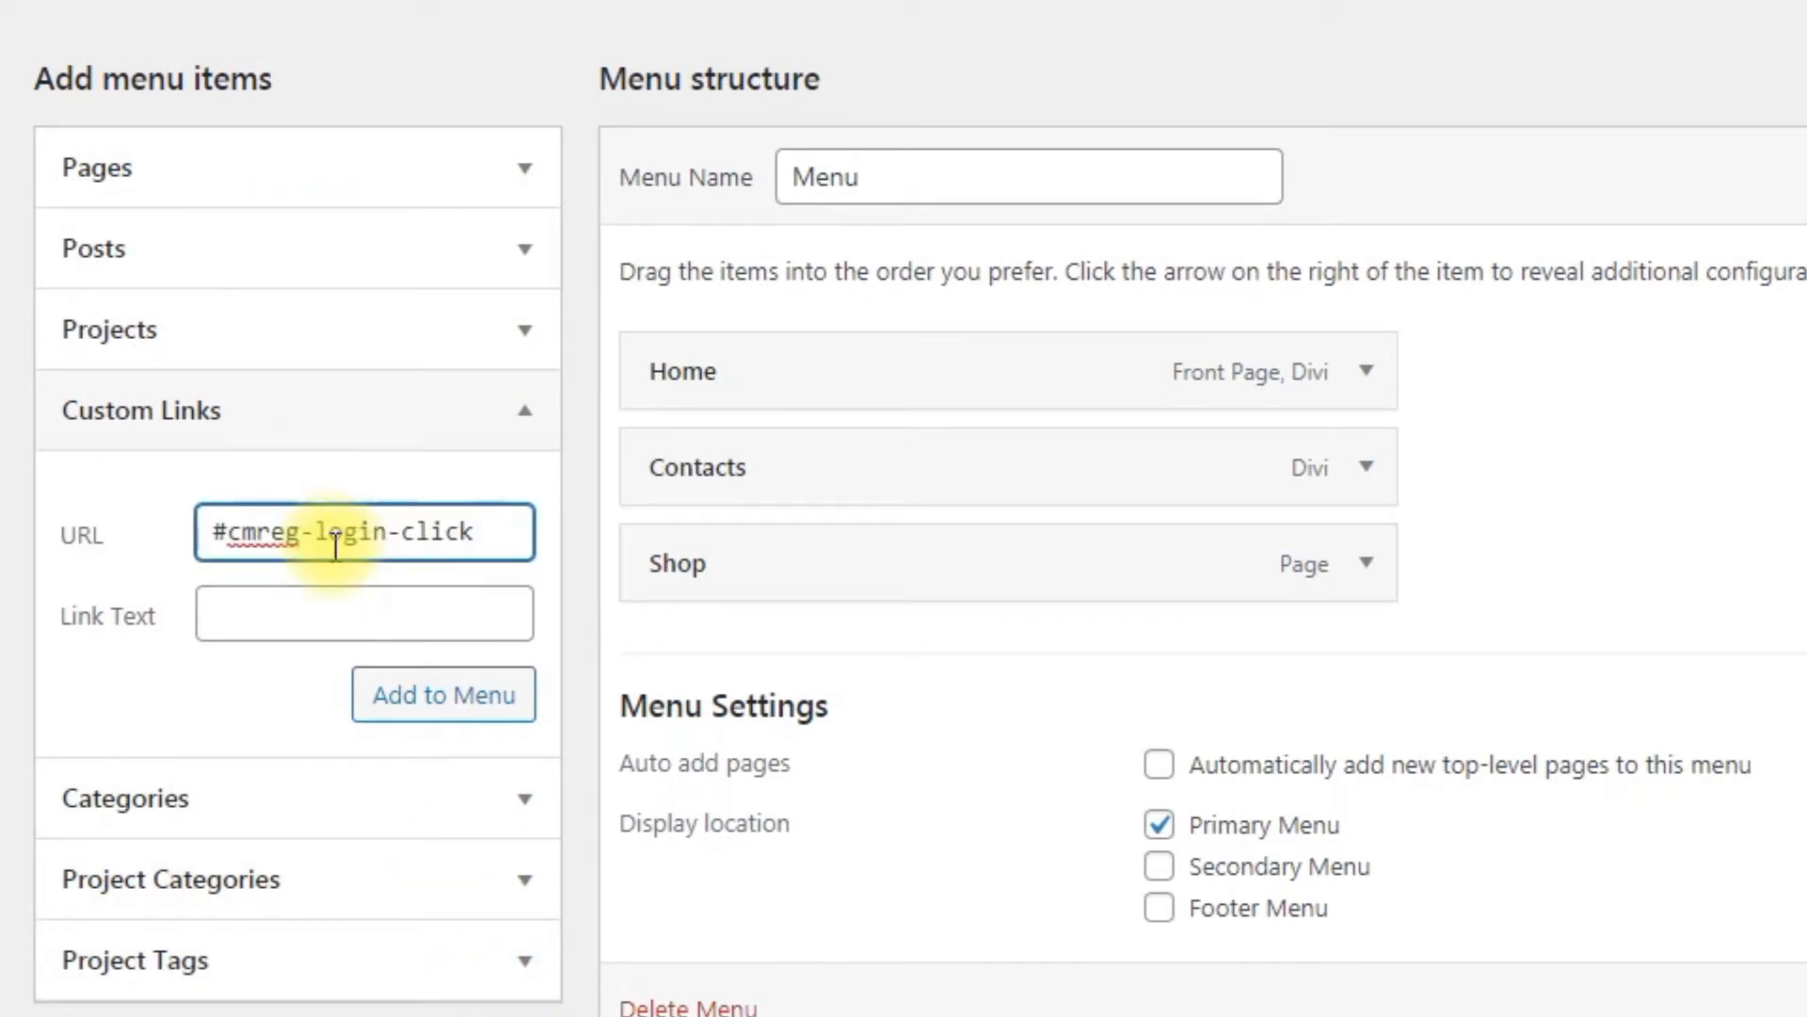
{"action": "left_click", "coordinate": [351, 612]}
{"action": "type", "text": "login"}
{"action": "left_click", "coordinate": [444, 693]}
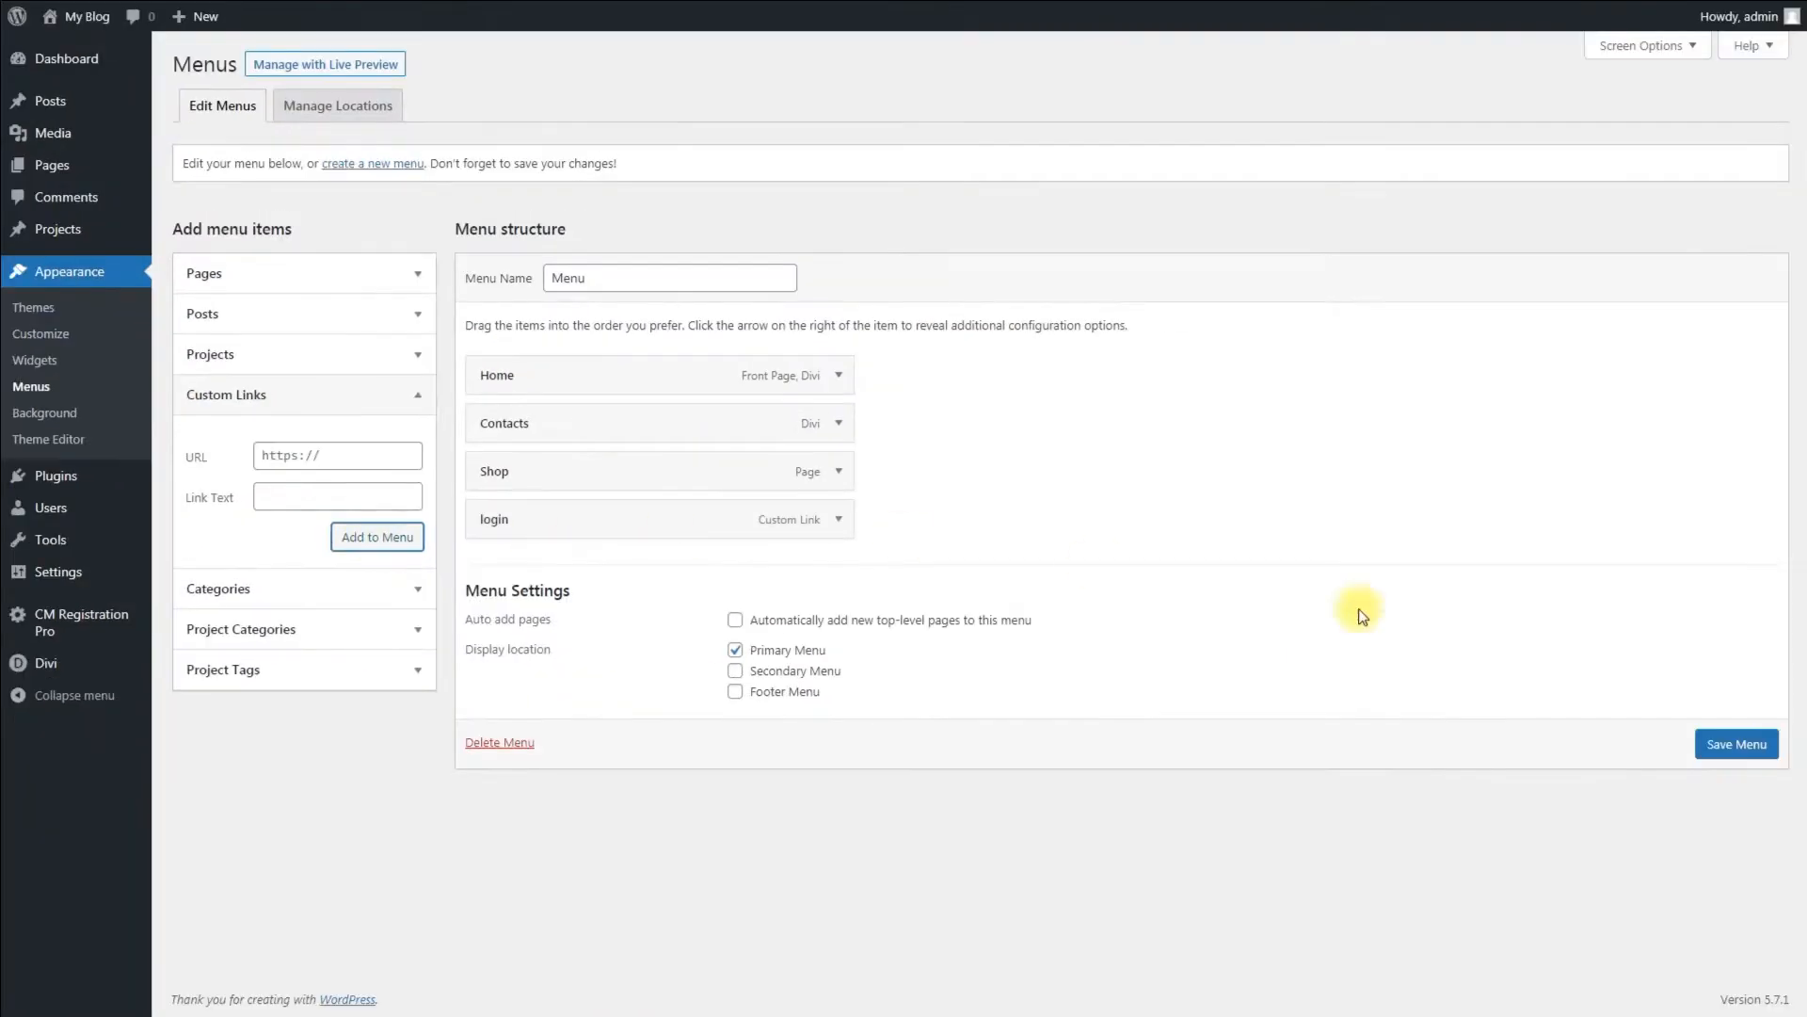
{"action": "left_click", "coordinate": [1732, 742]}
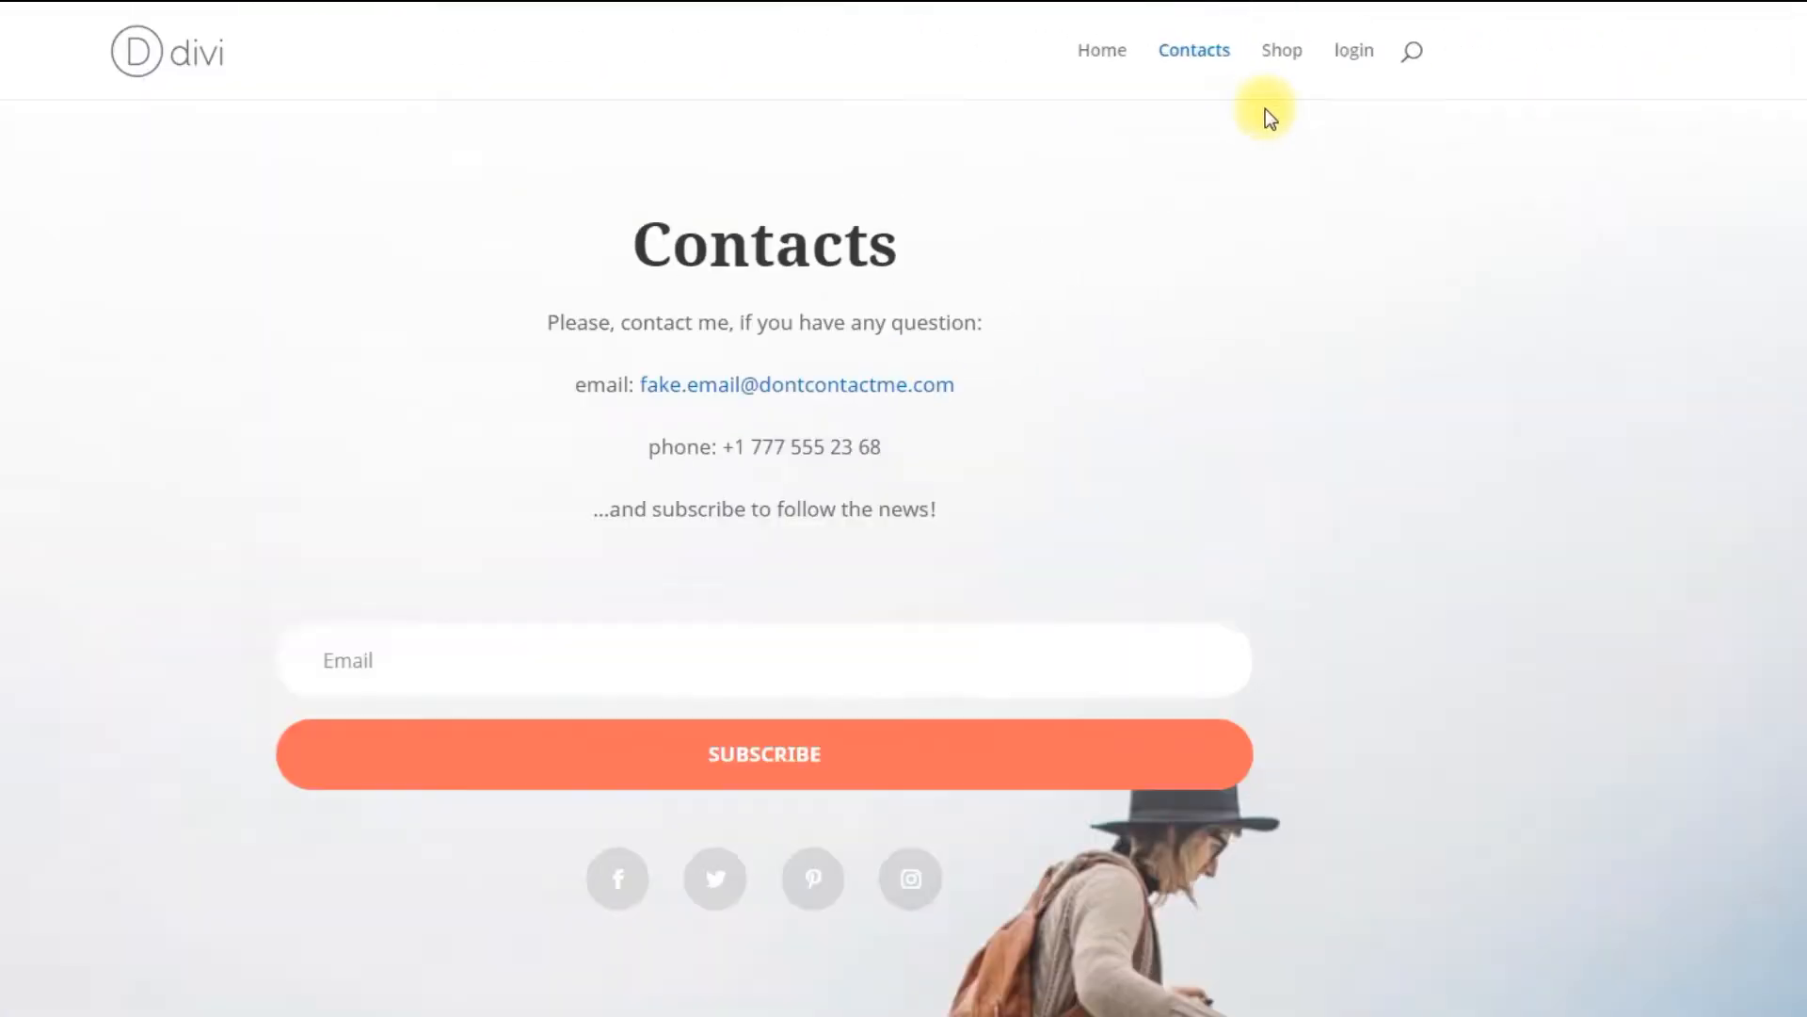
Step: Open the new login menu item on the site's front end
{"action": "left_click", "coordinate": [1355, 53]}
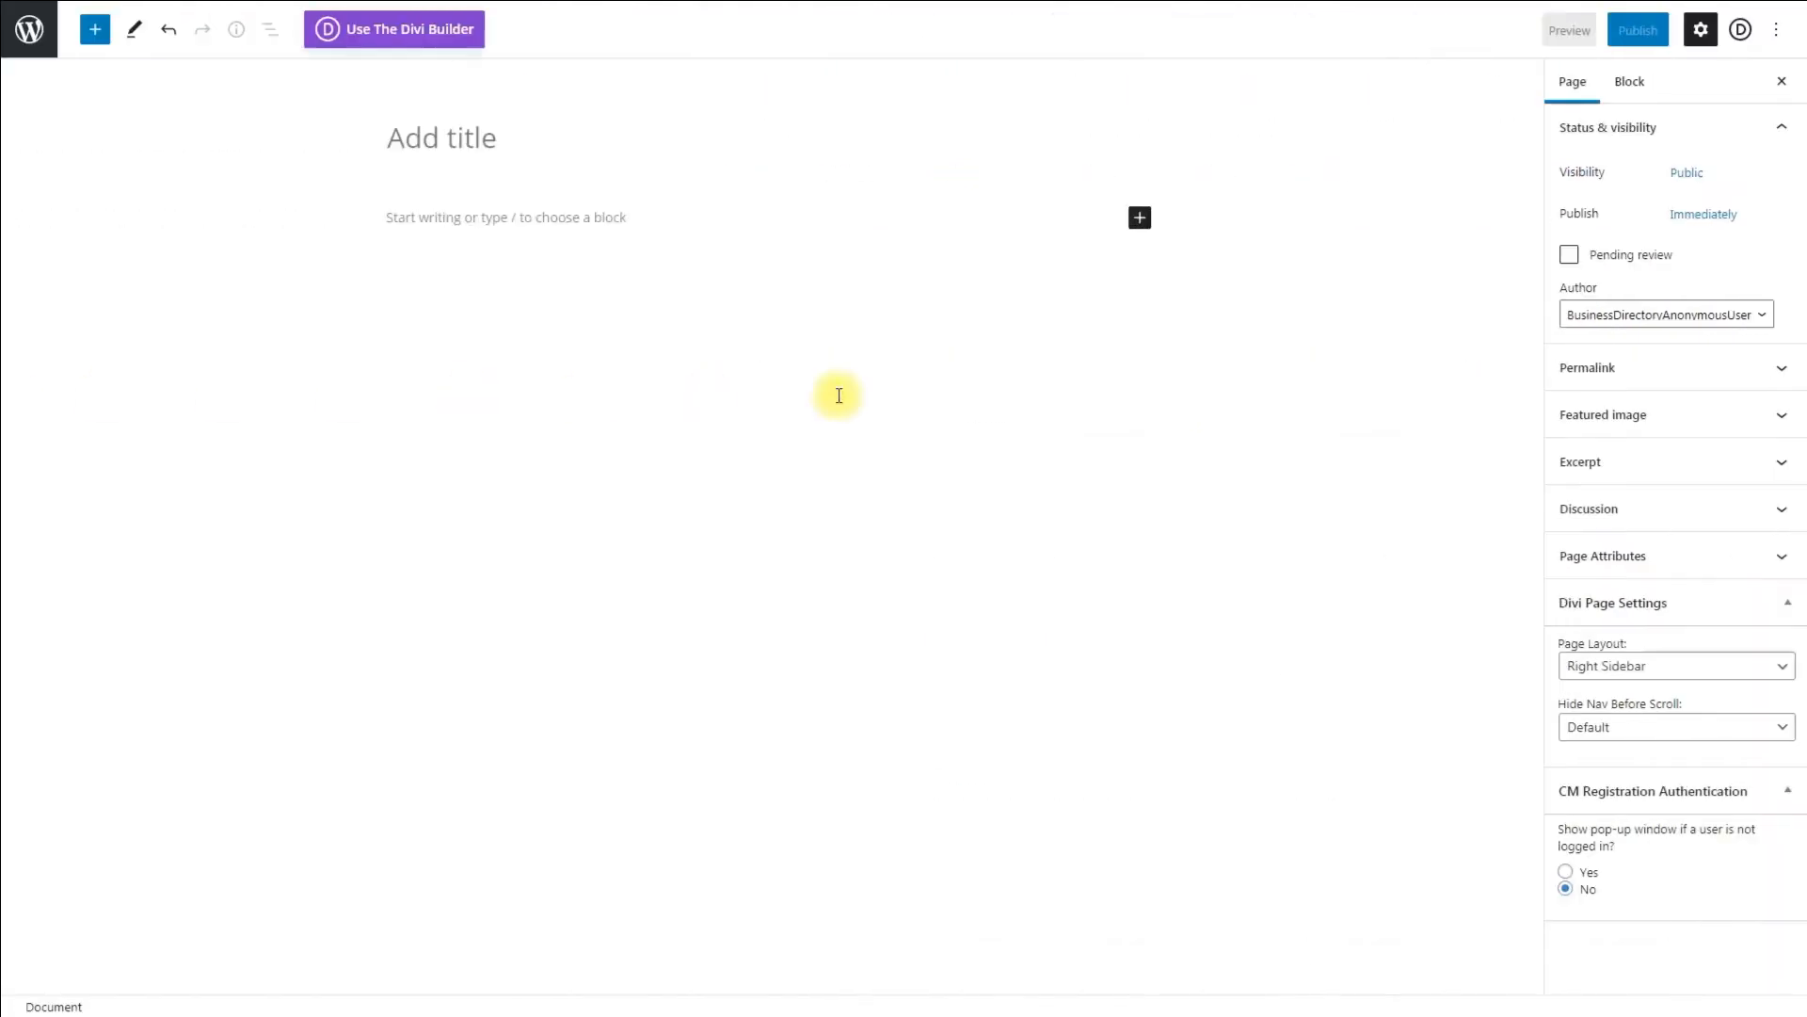
Step: Create and publish a page titled Login Shortcode with a Shortcode block containing [cmreg-login]
{"action": "left_click", "coordinate": [493, 137]}
{"action": "type", "text": "Login Shortcode"}
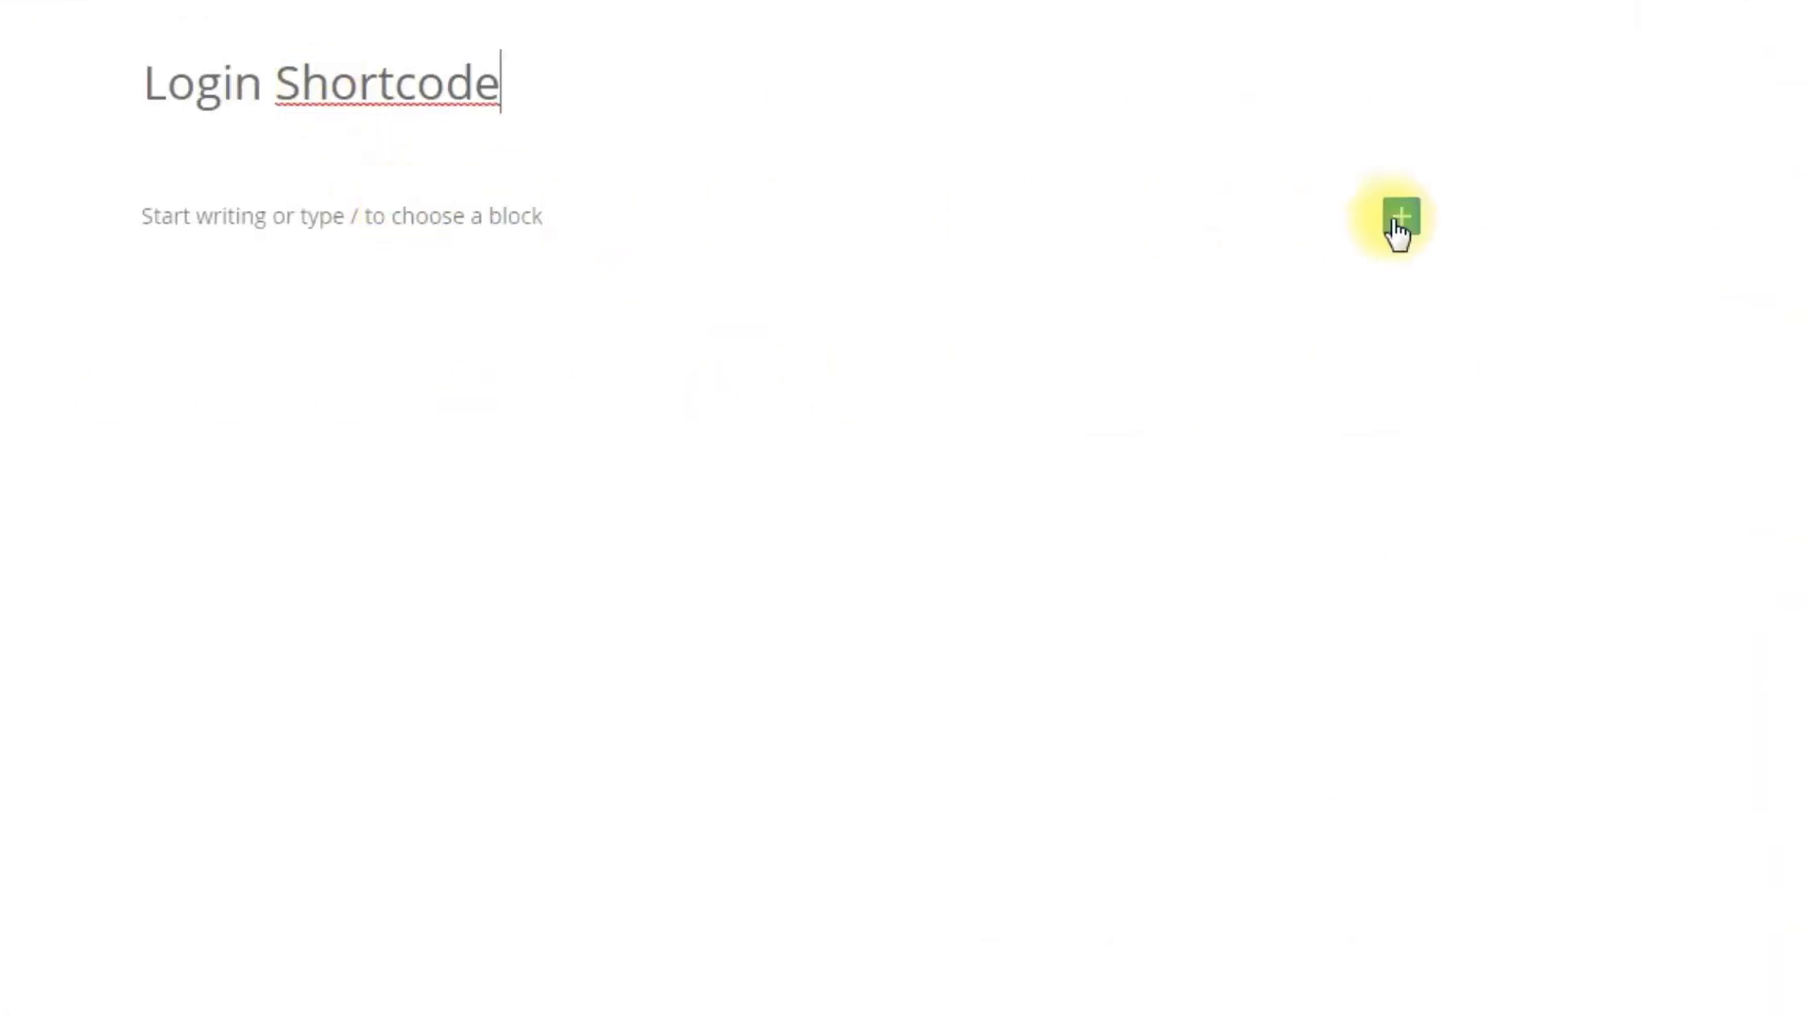
{"action": "left_click", "coordinate": [1402, 215]}
{"action": "type", "text": "code"}
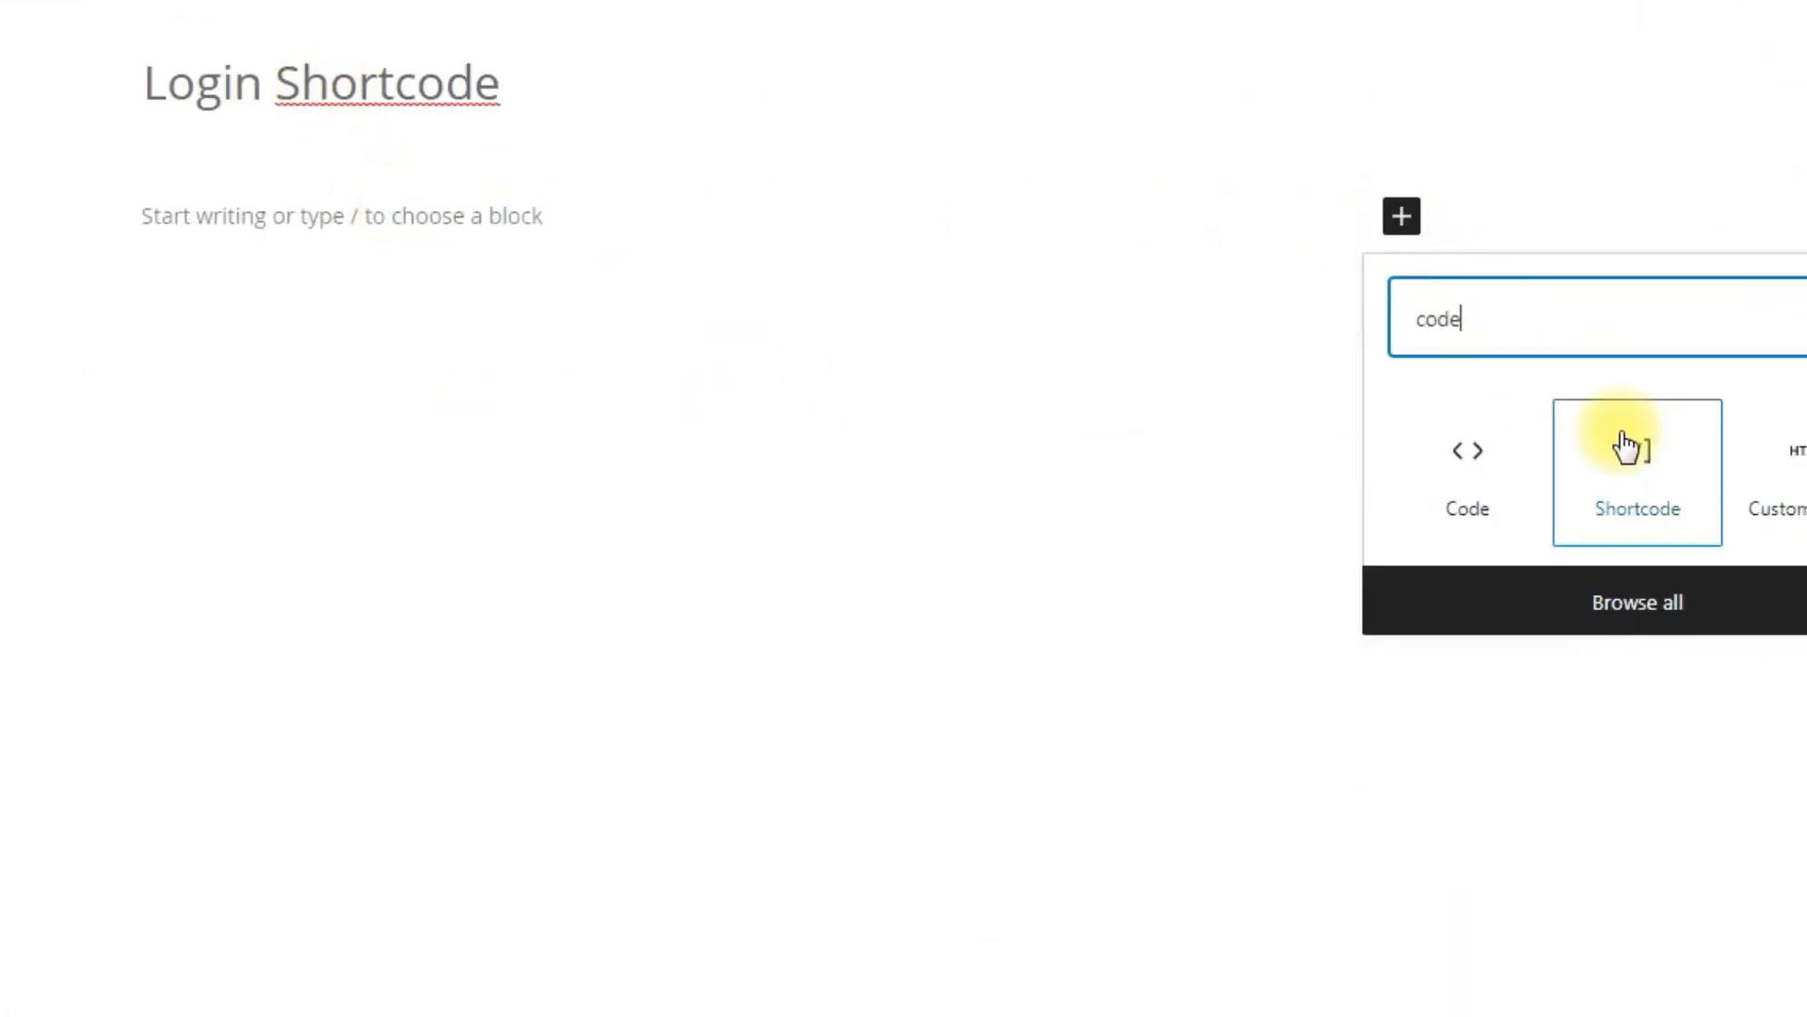
{"action": "left_click", "coordinate": [1624, 448]}
{"action": "type", "text": "[cmreg-login]"}
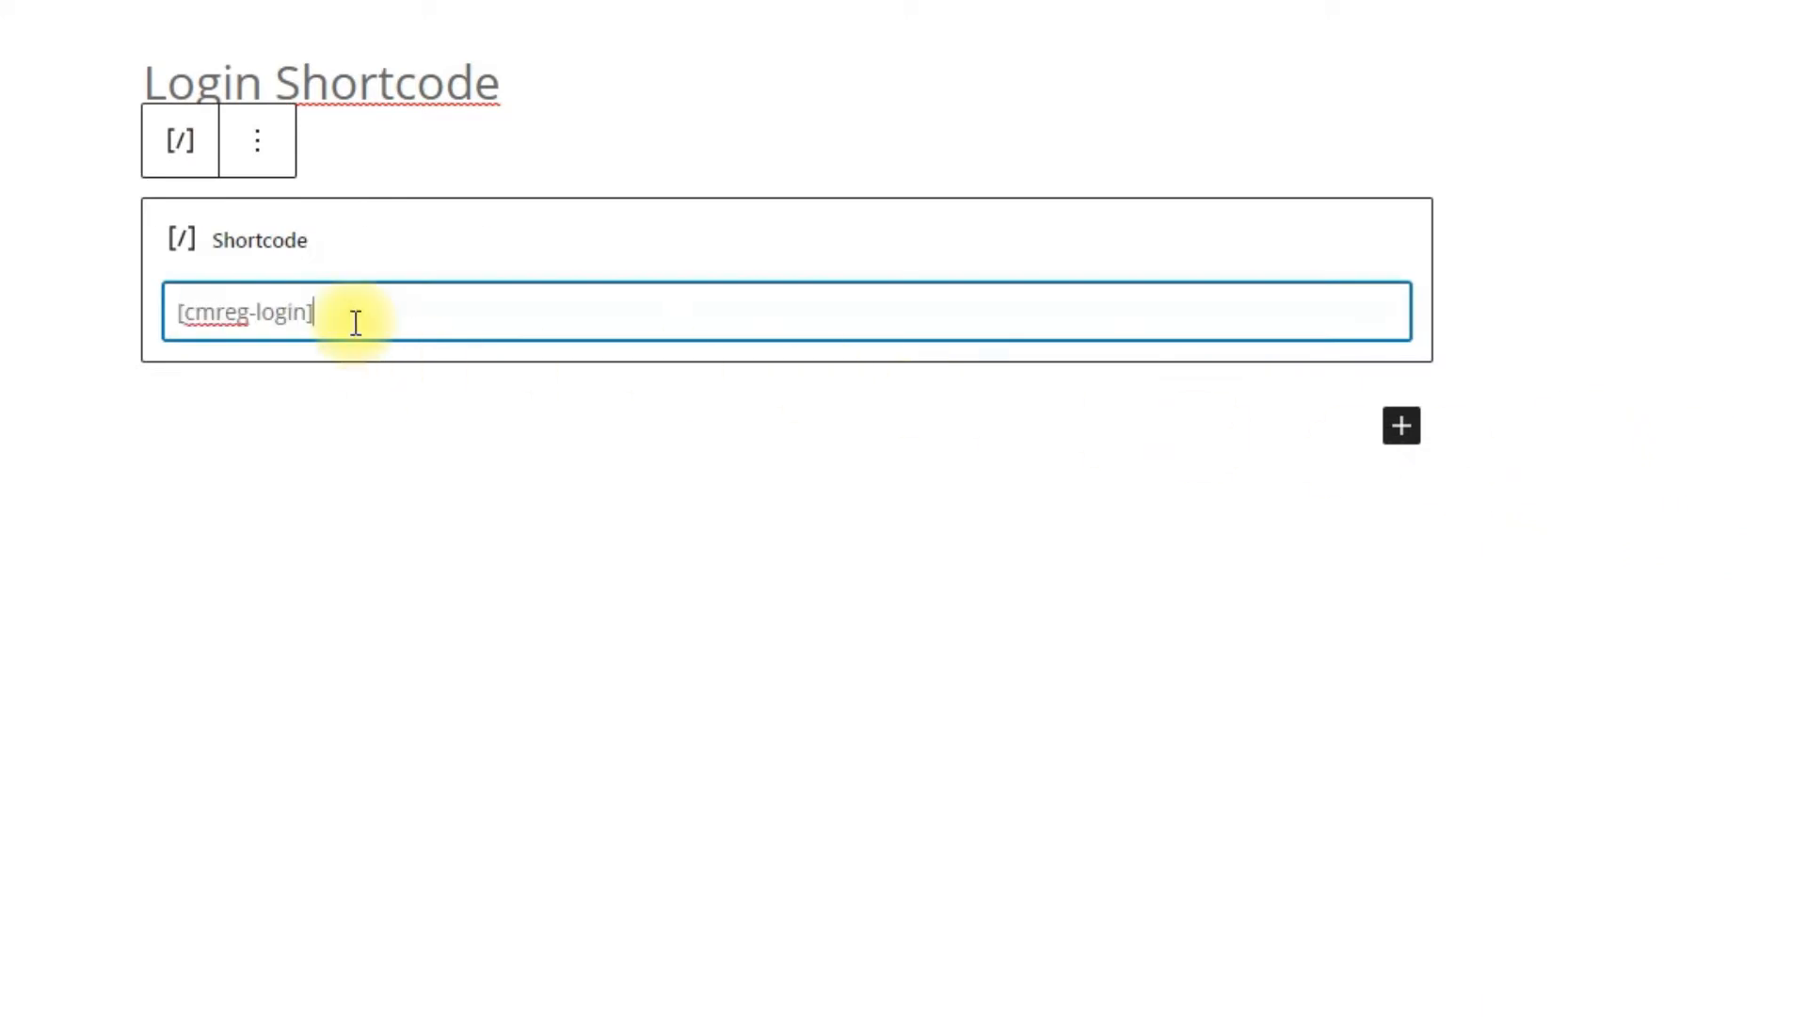
{"action": "left_click", "coordinate": [490, 414]}
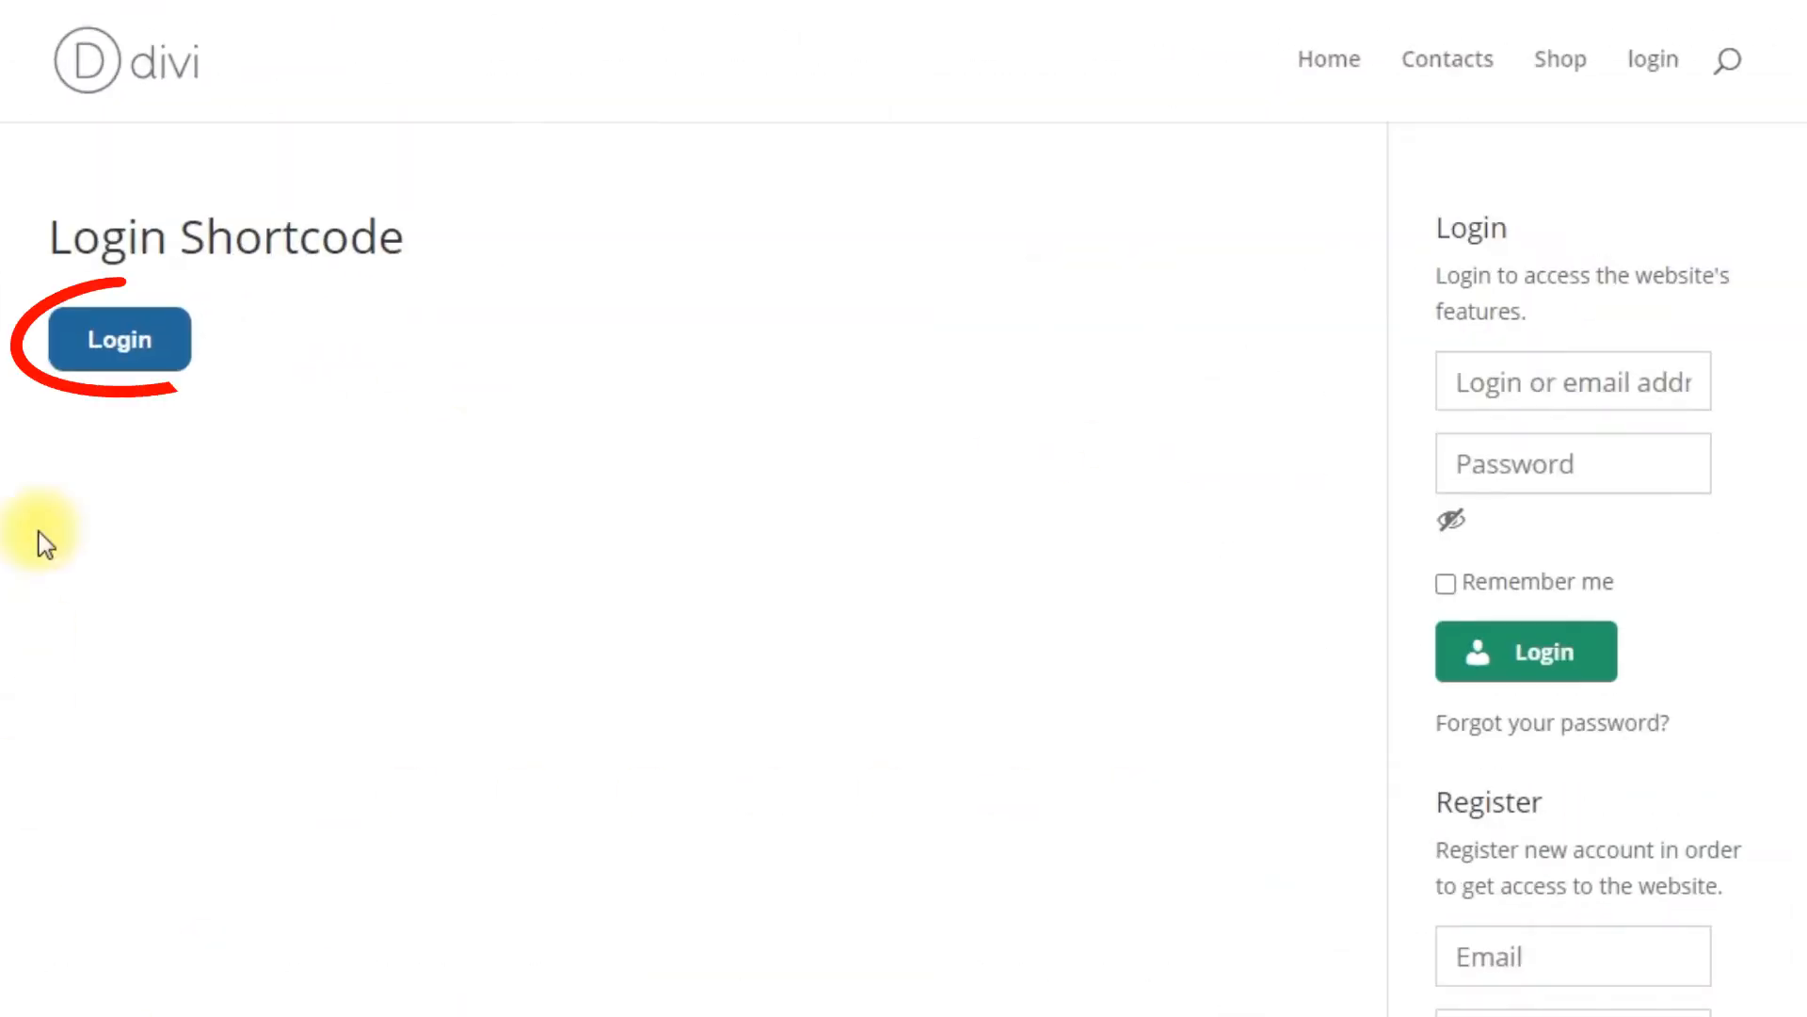
{"action": "left_click", "coordinate": [104, 344]}
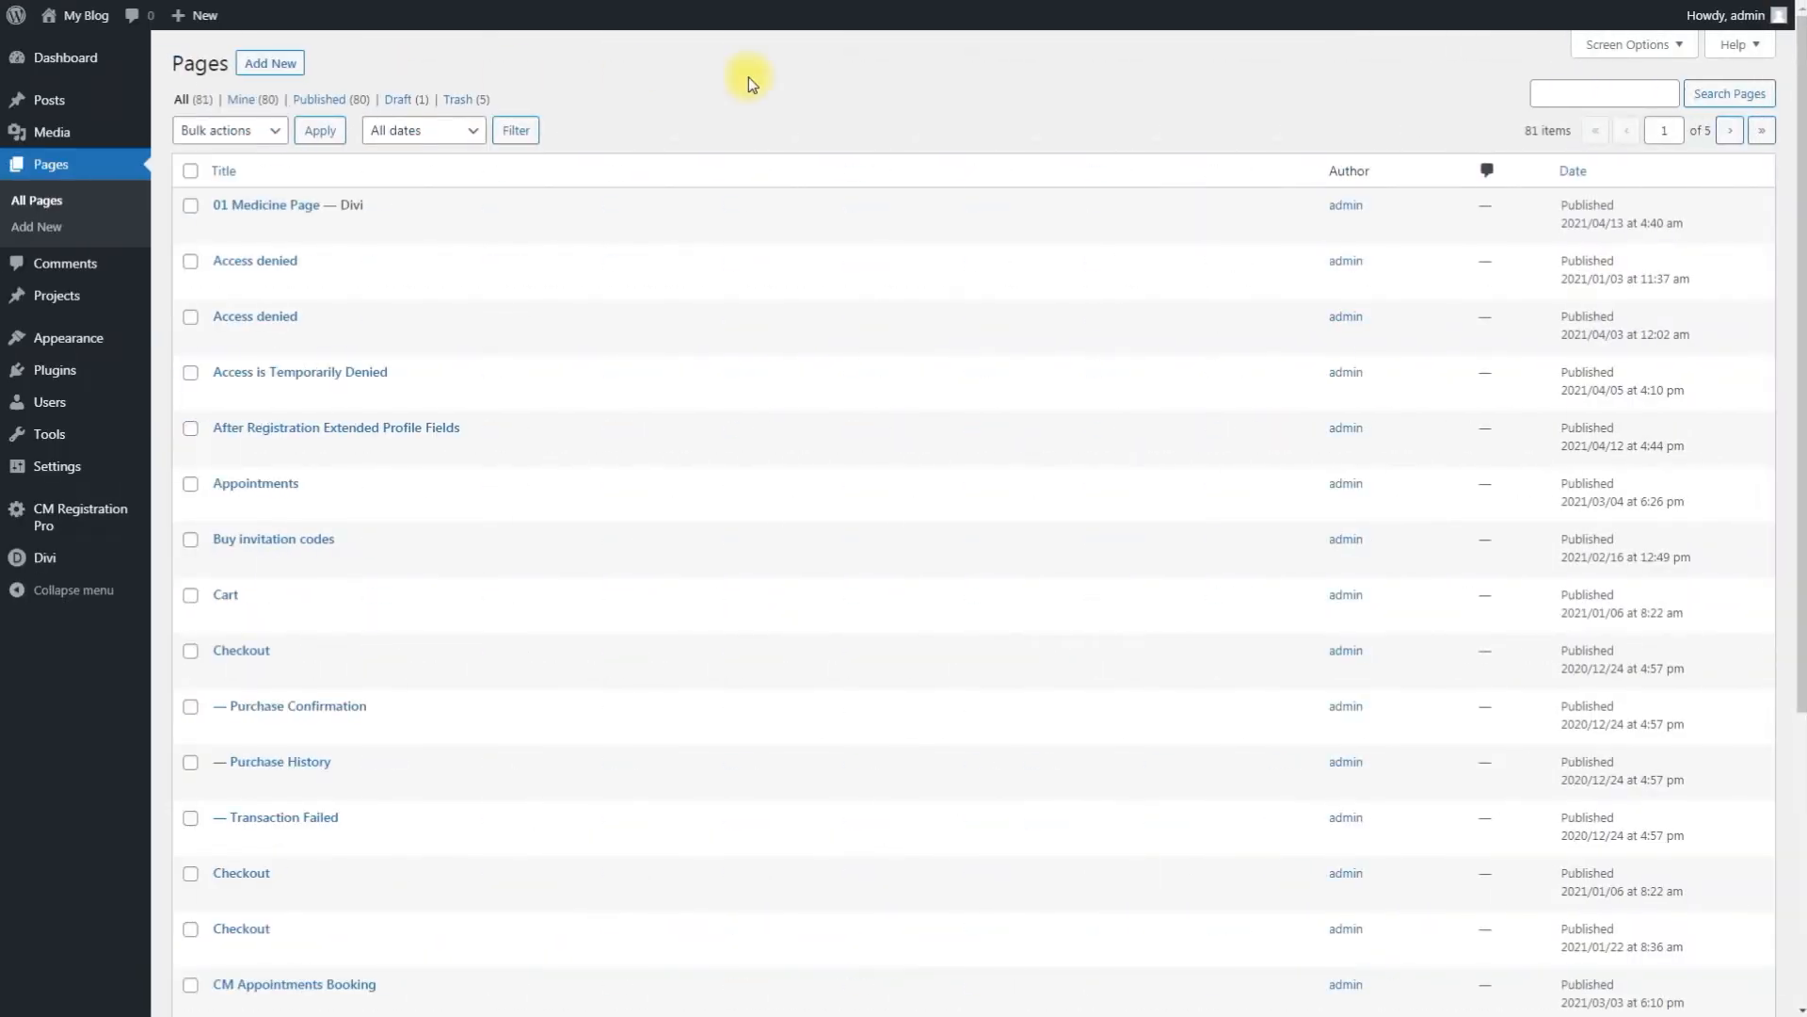
Step: Open the CM Registration Pro settings and review the Authentication pop-up window options
{"action": "mouse_move", "coordinate": [230, 443]}
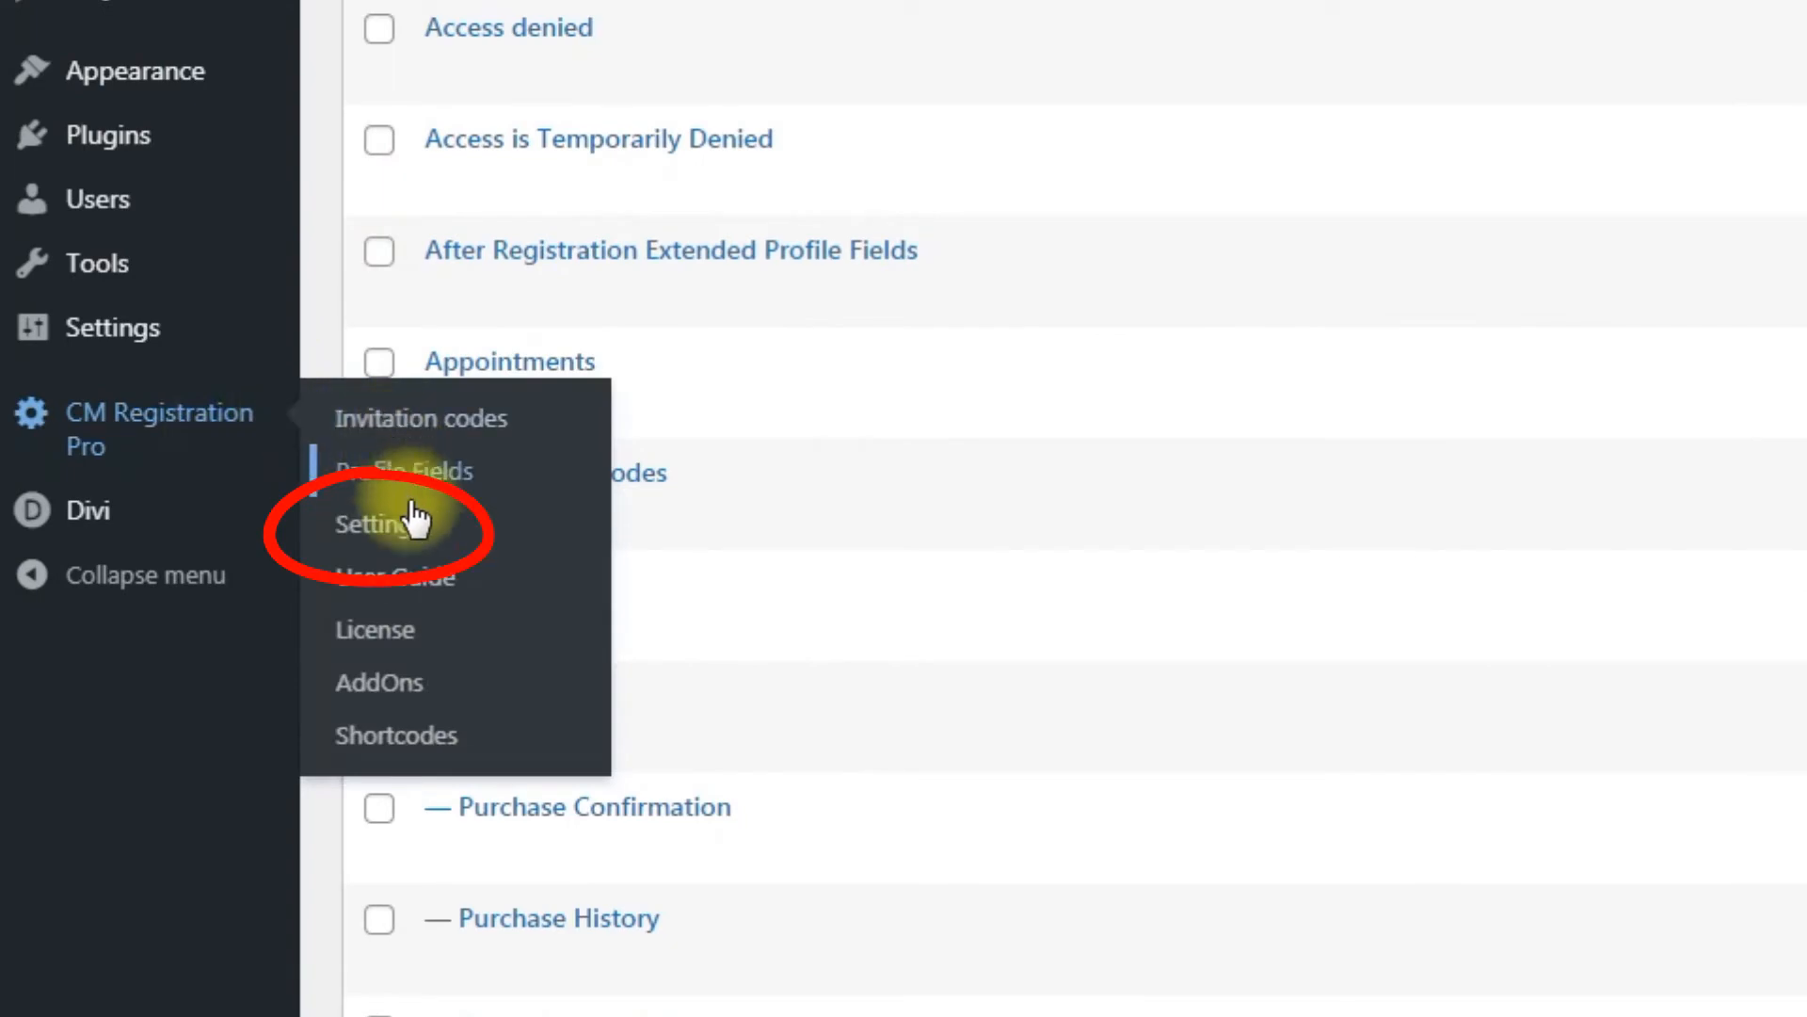
{"action": "left_click", "coordinate": [419, 541]}
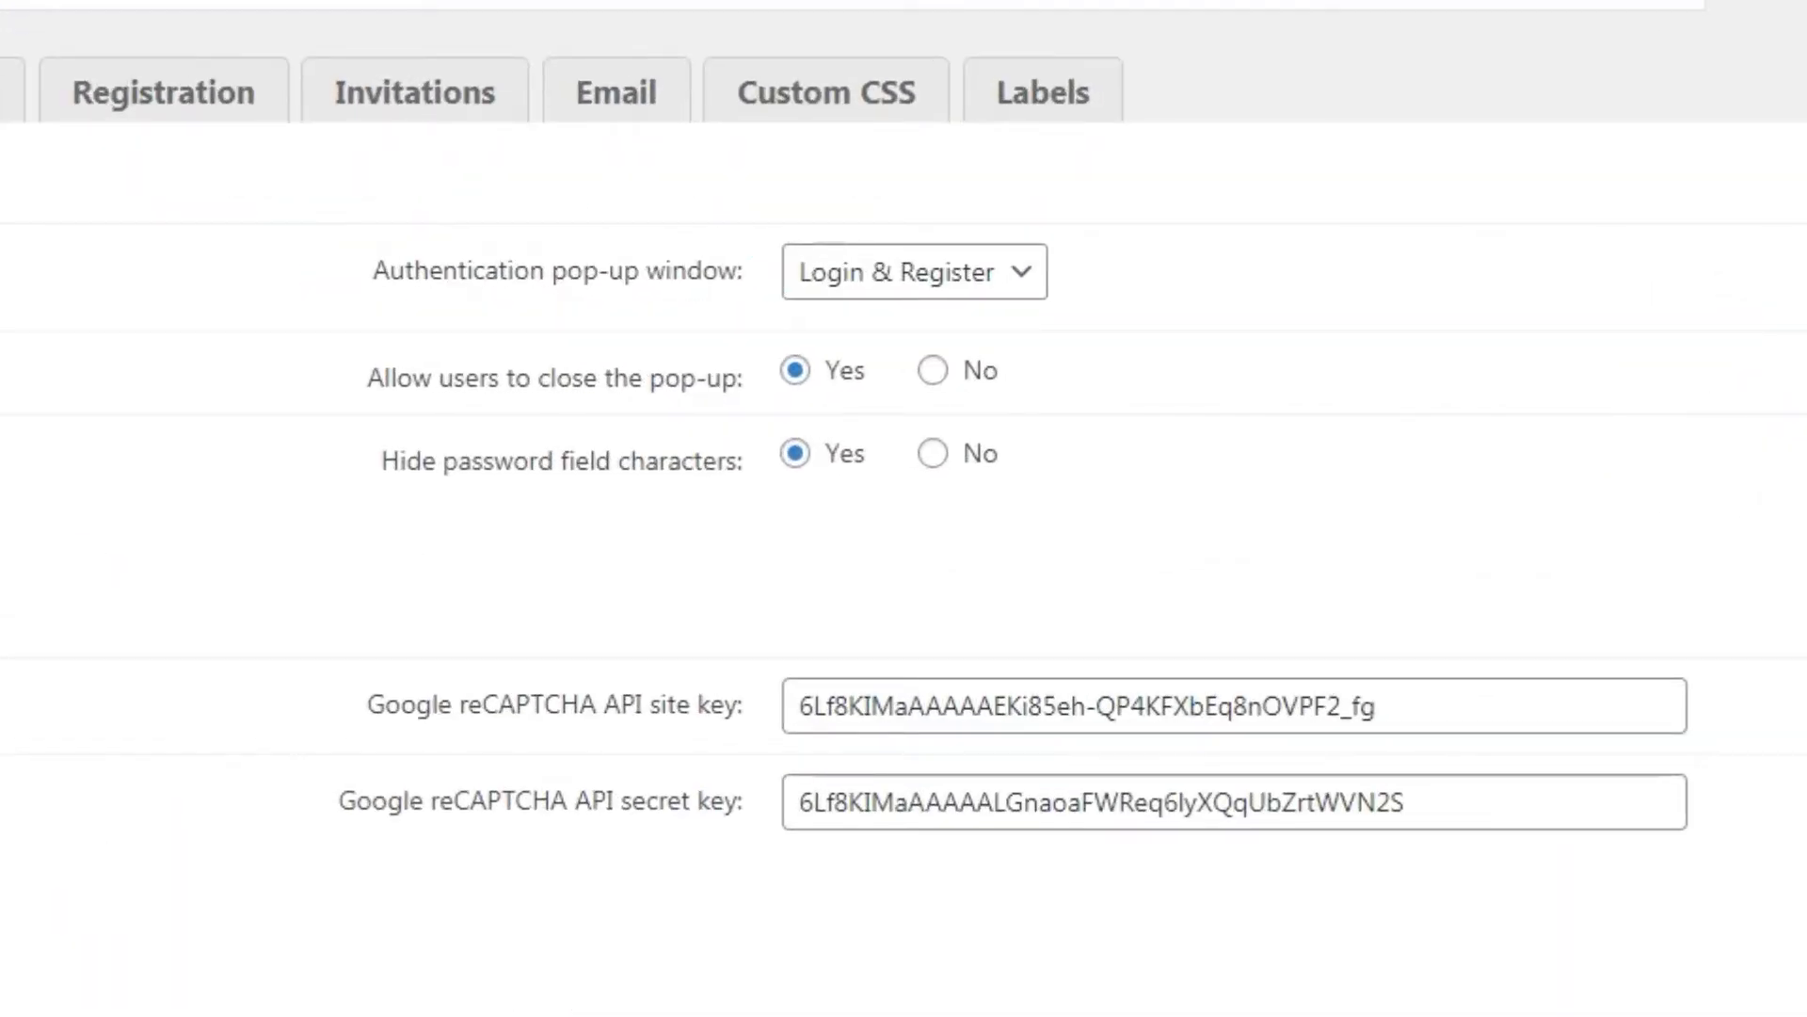
{"action": "left_click", "coordinate": [1039, 278]}
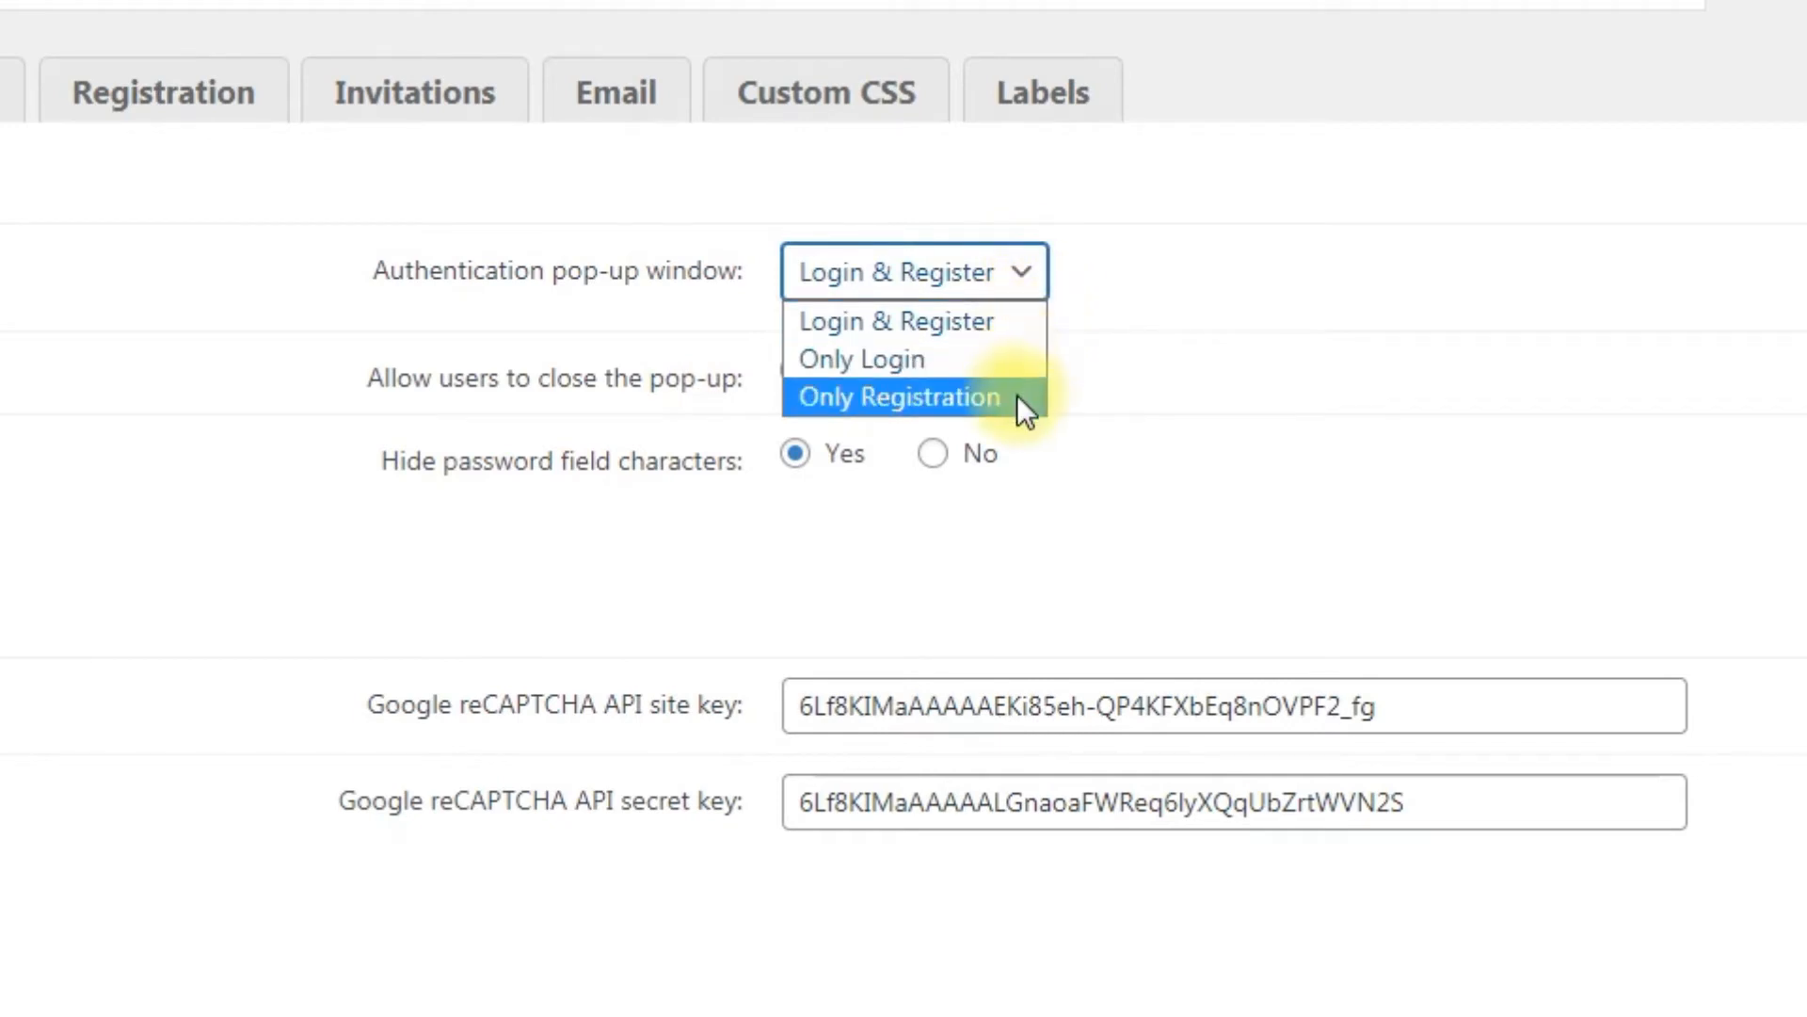
{"action": "left_click", "coordinate": [1035, 507]}
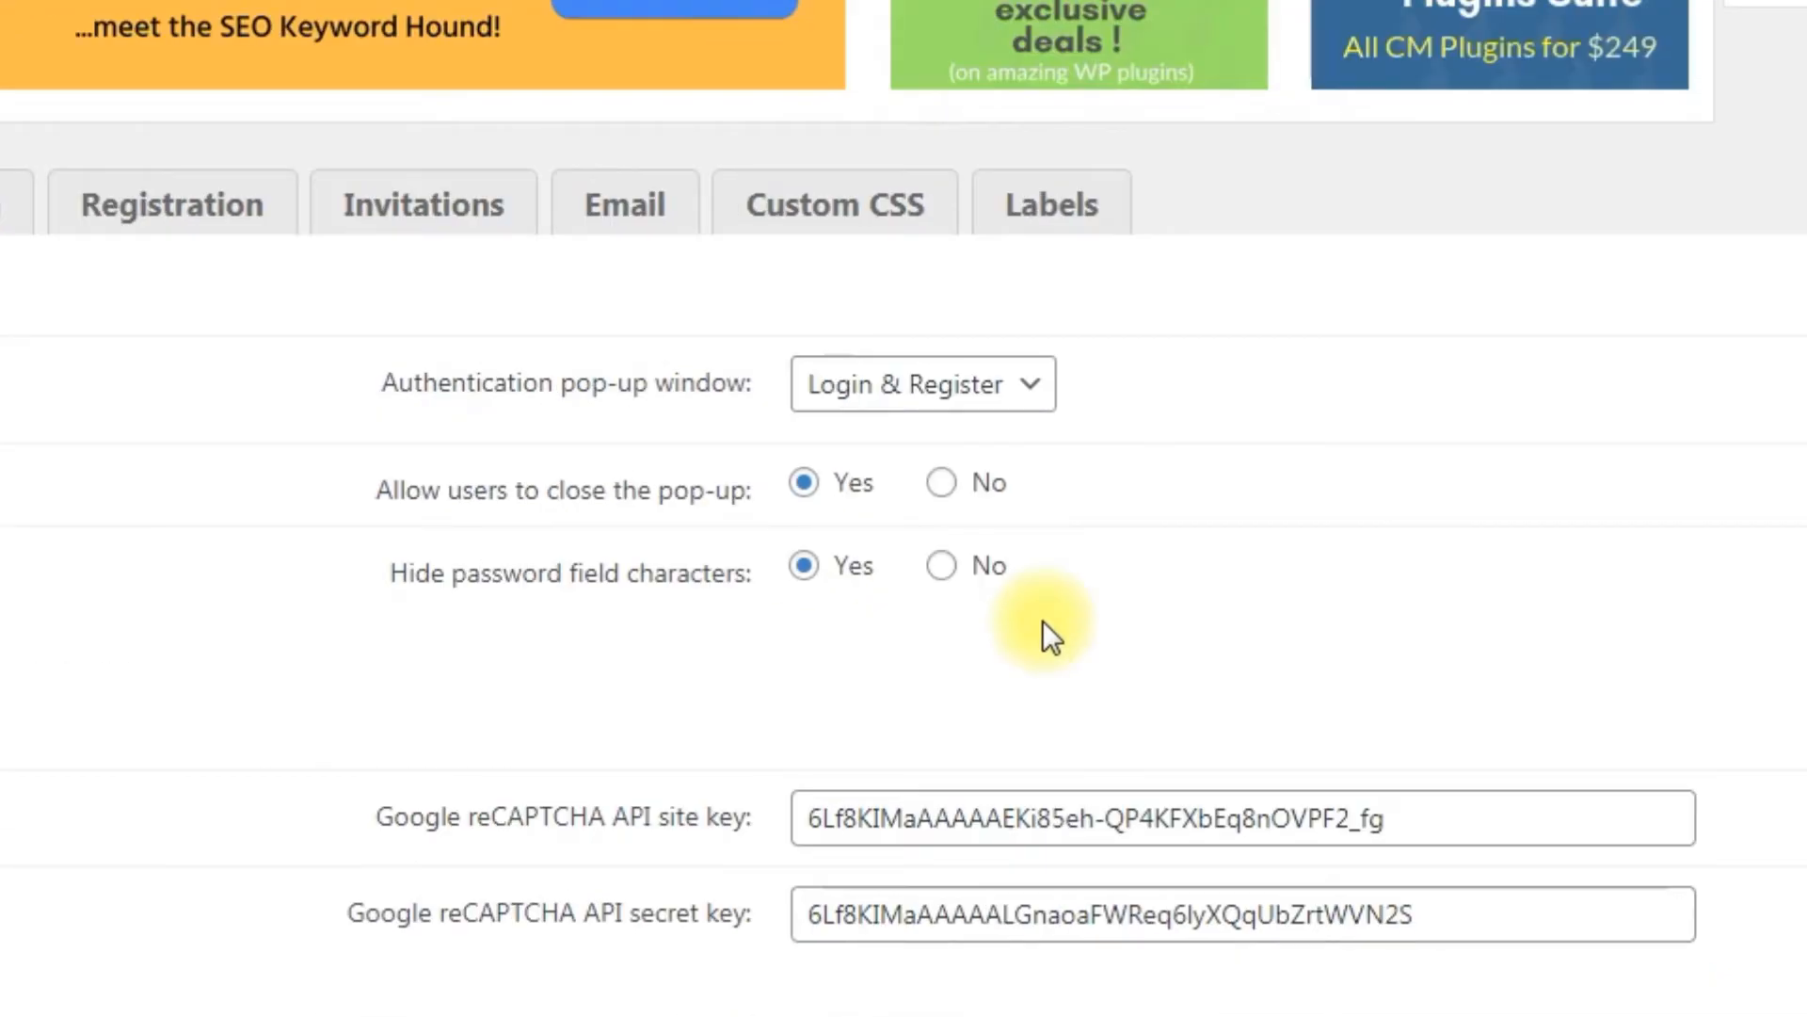
{"action": "scroll", "coordinate": [1042, 619], "scroll_direction": "down", "scroll_amount": 10}
{"action": "scroll", "coordinate": [1043, 619], "scroll_direction": "down", "scroll_amount": 2}
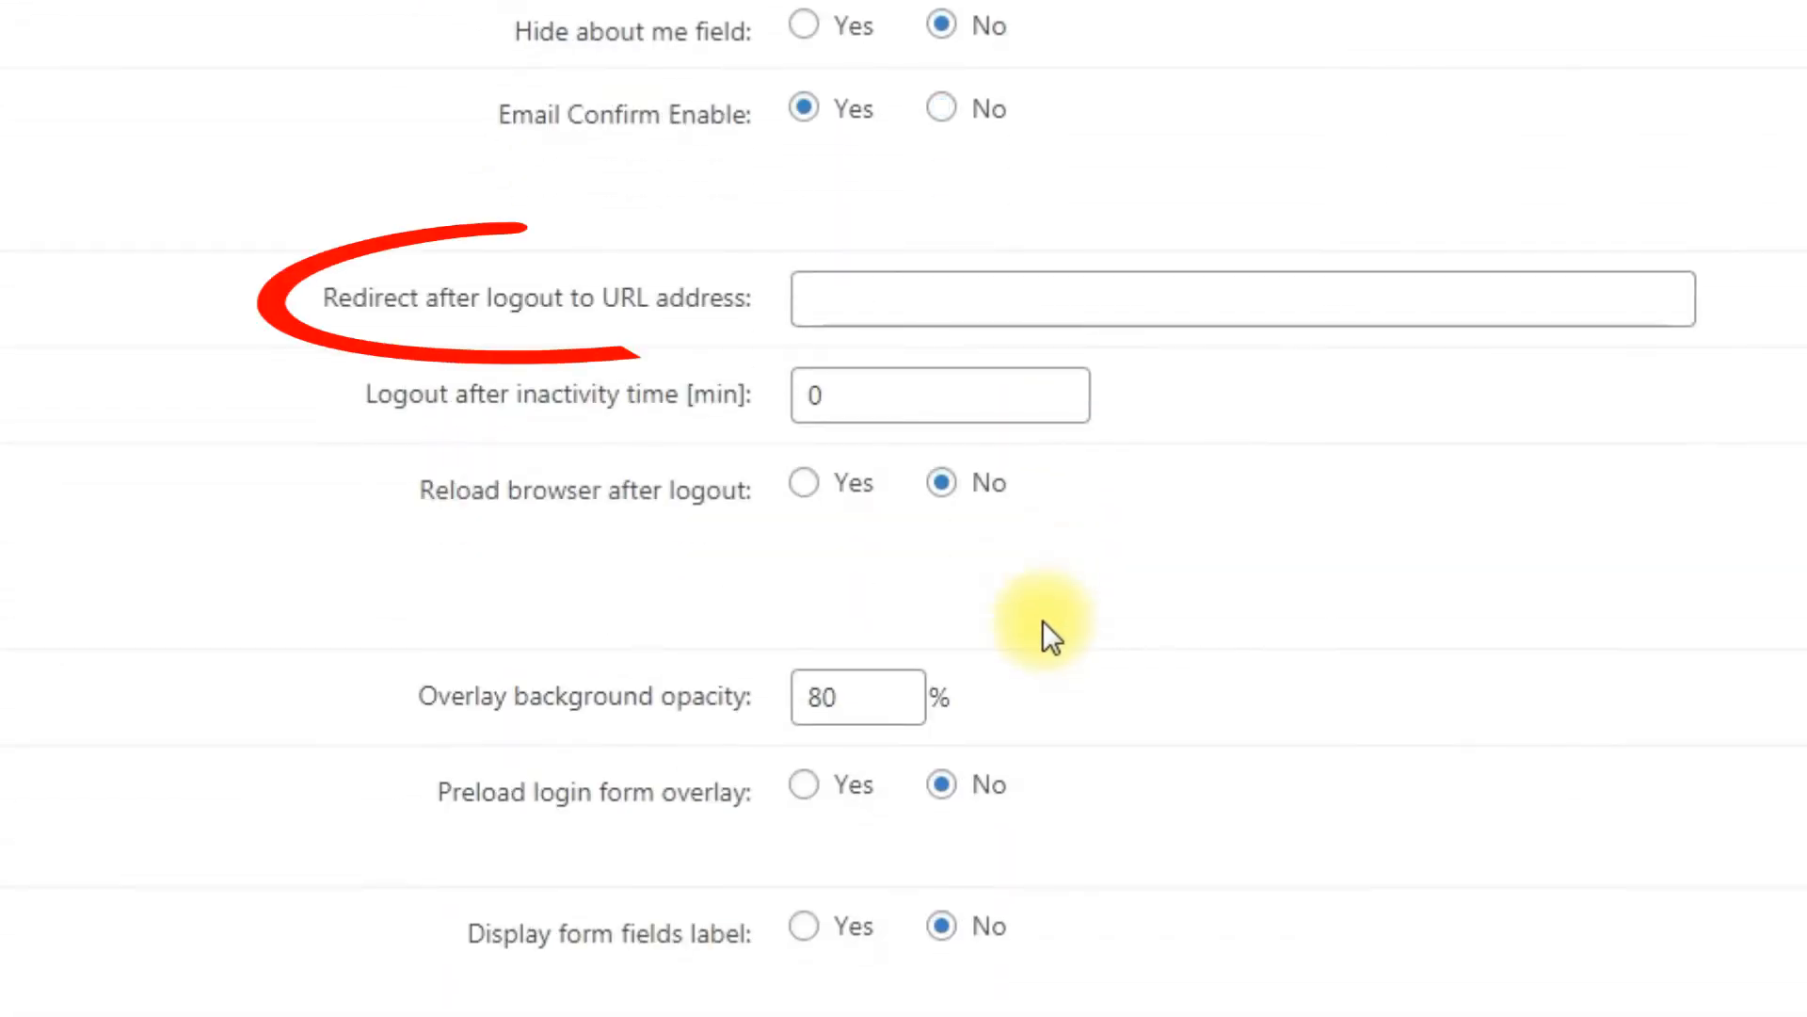
{"action": "left_click", "coordinate": [1002, 303]}
{"action": "type", "text": "https://dimas.cminds"}
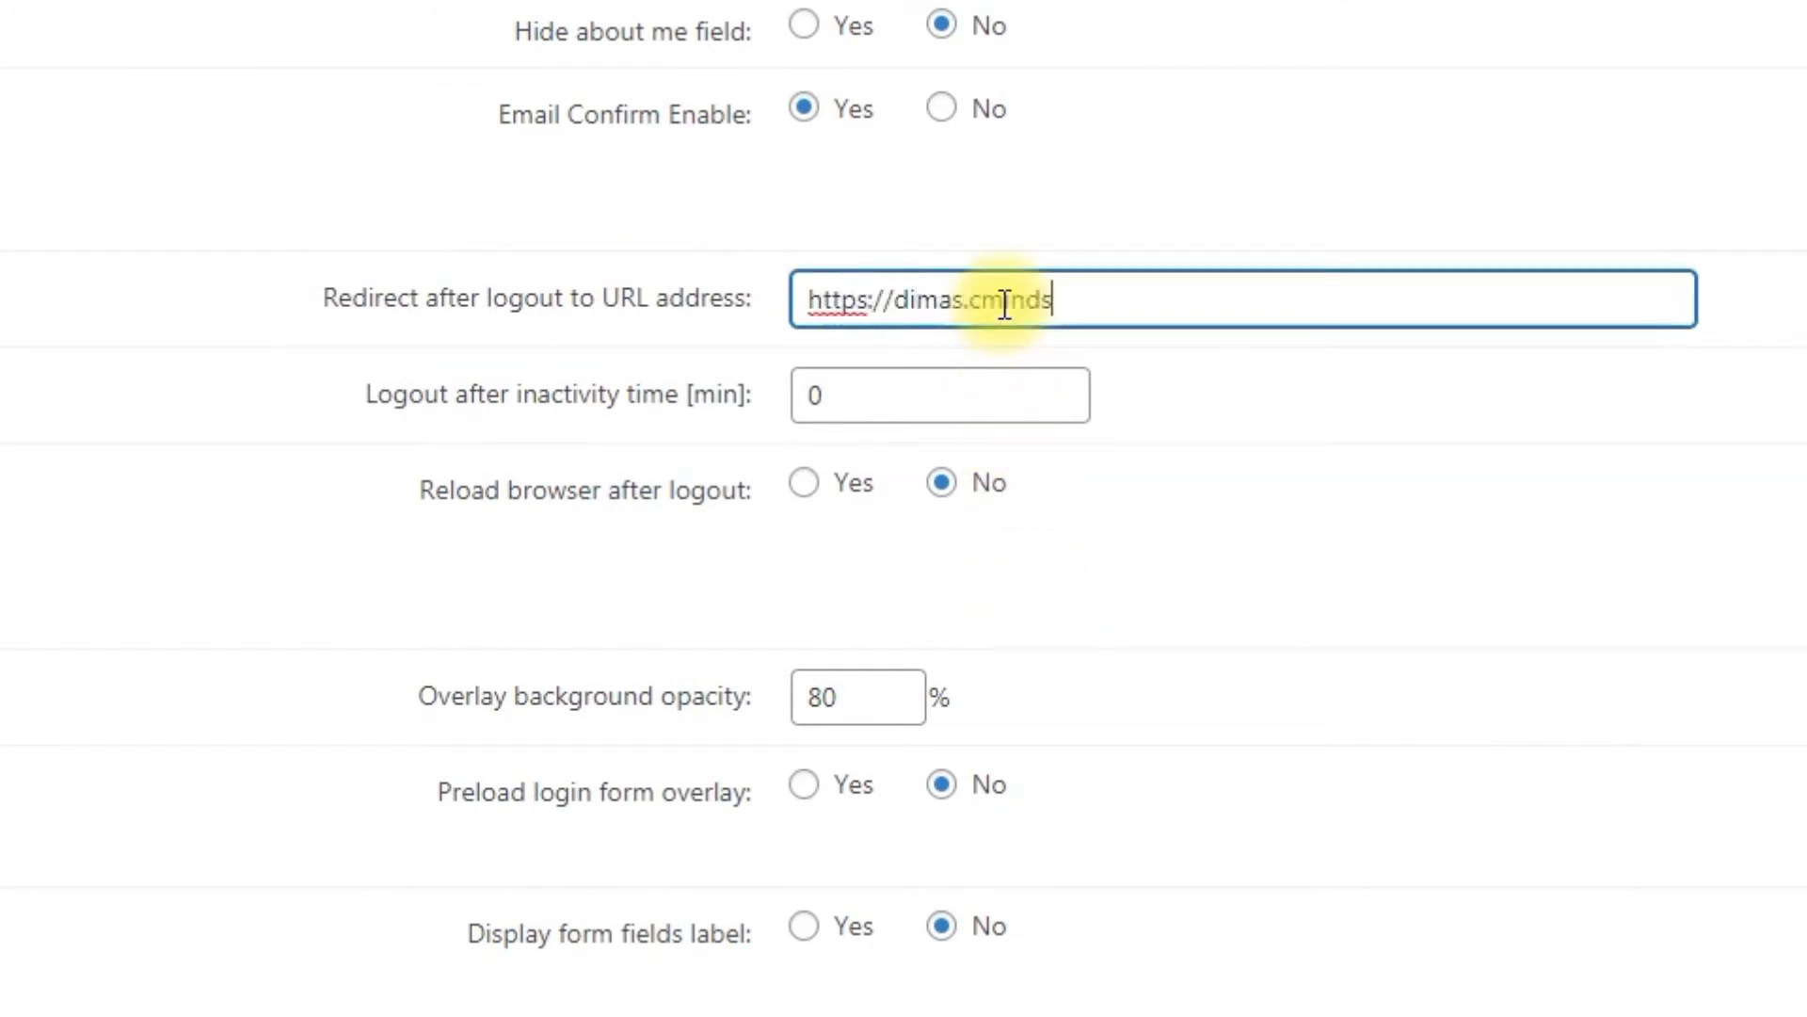
{"action": "type", "text": ".website/home/"}
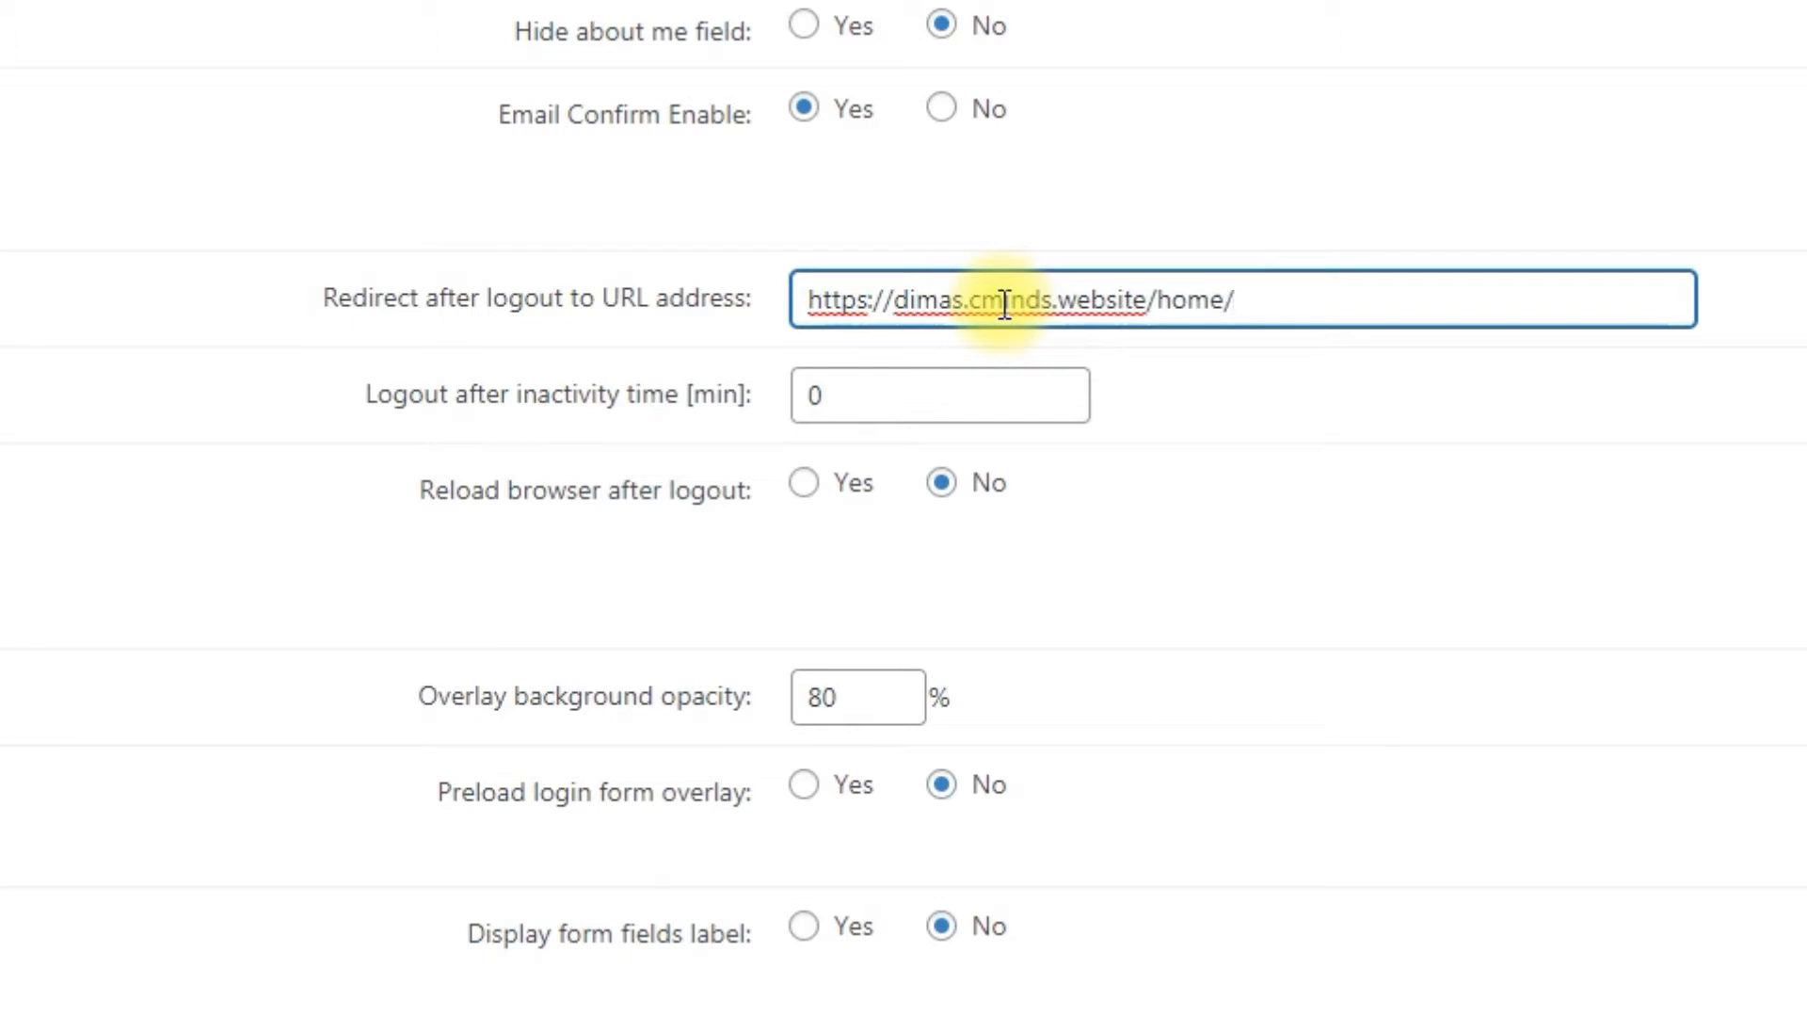
Step: Set the logout after inactivity time to 15 minutes
{"action": "left_click", "coordinate": [905, 396]}
{"action": "left_click_drag", "start_coordinate": [905, 395], "coordinate": [771, 393]}
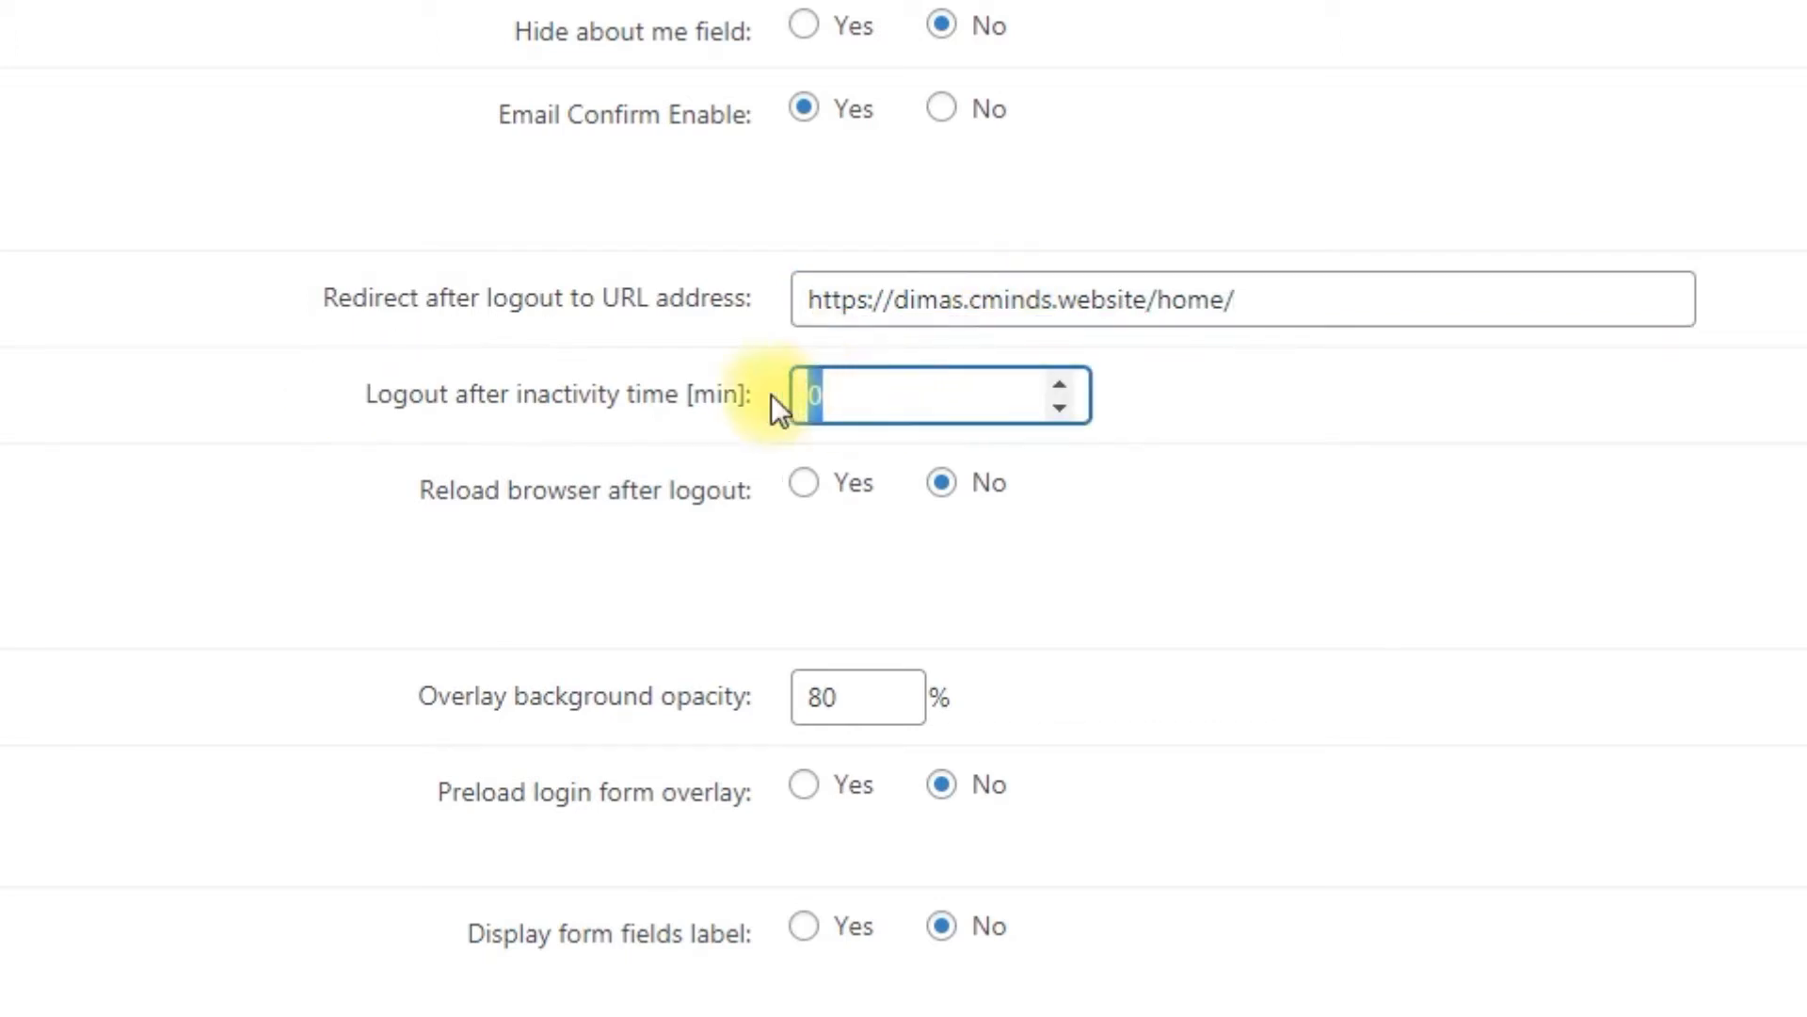
{"action": "type", "text": "15"}
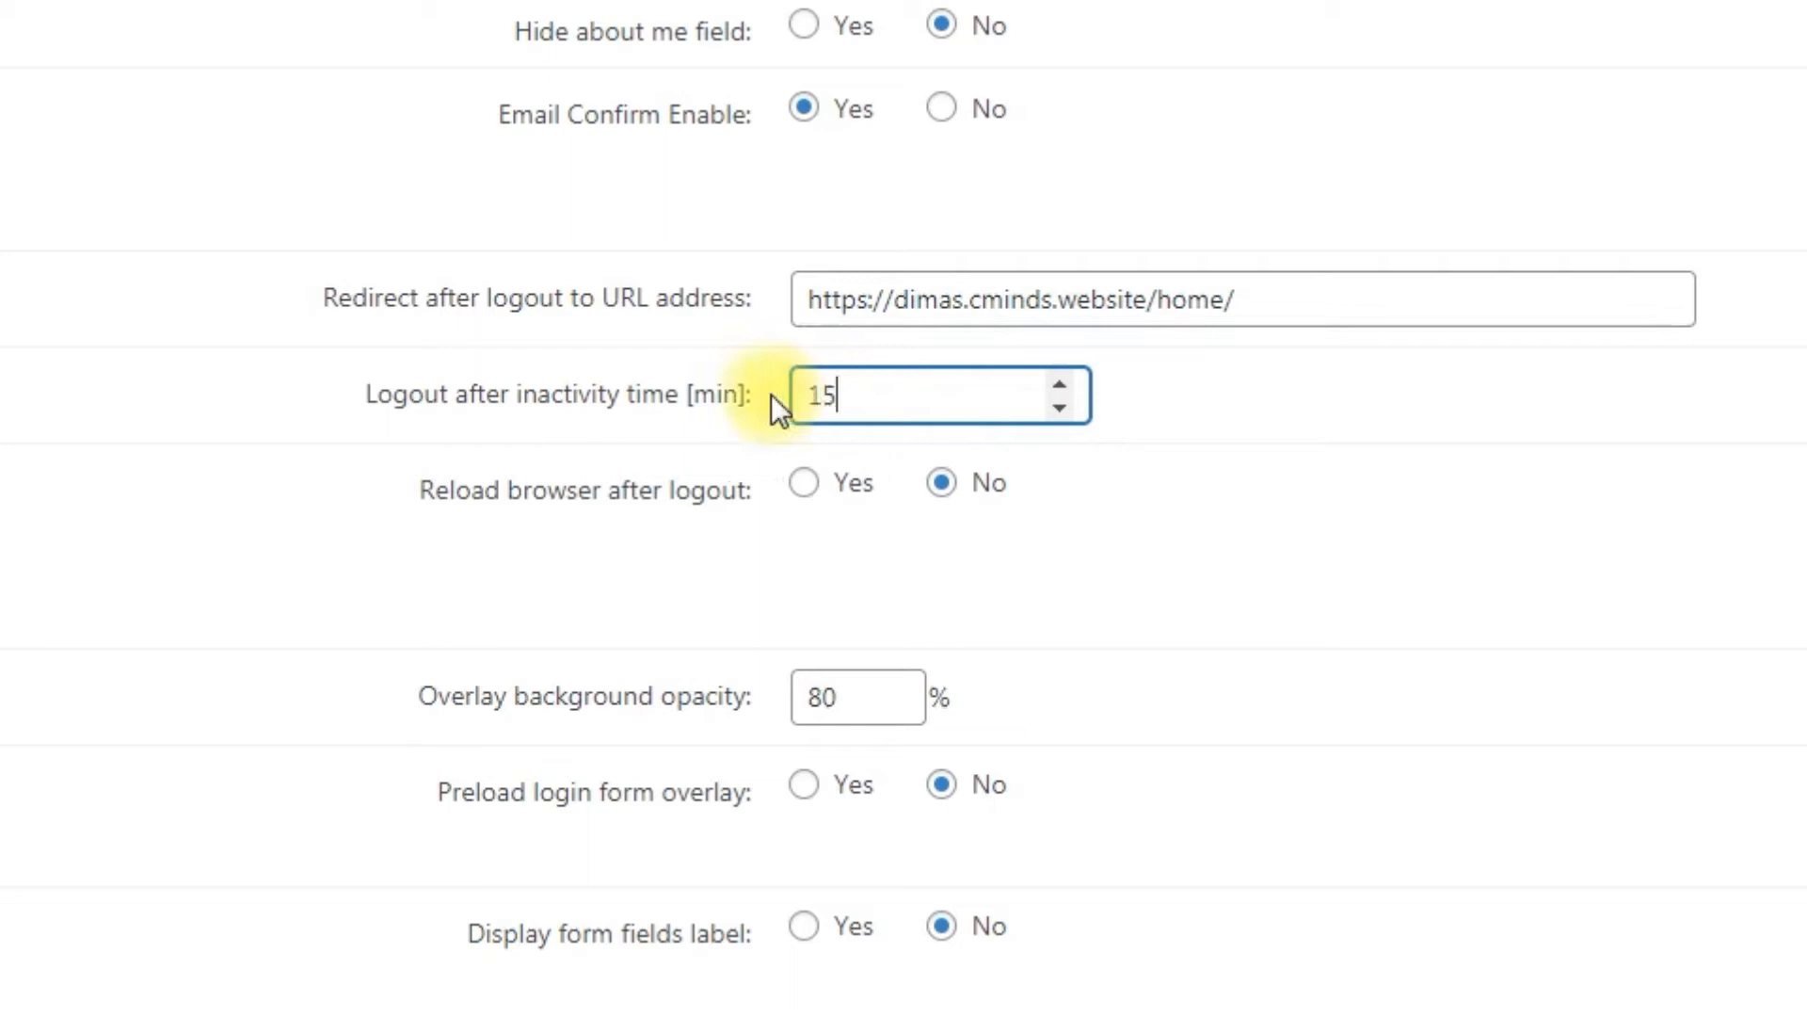
{"action": "left_click", "coordinate": [772, 512]}
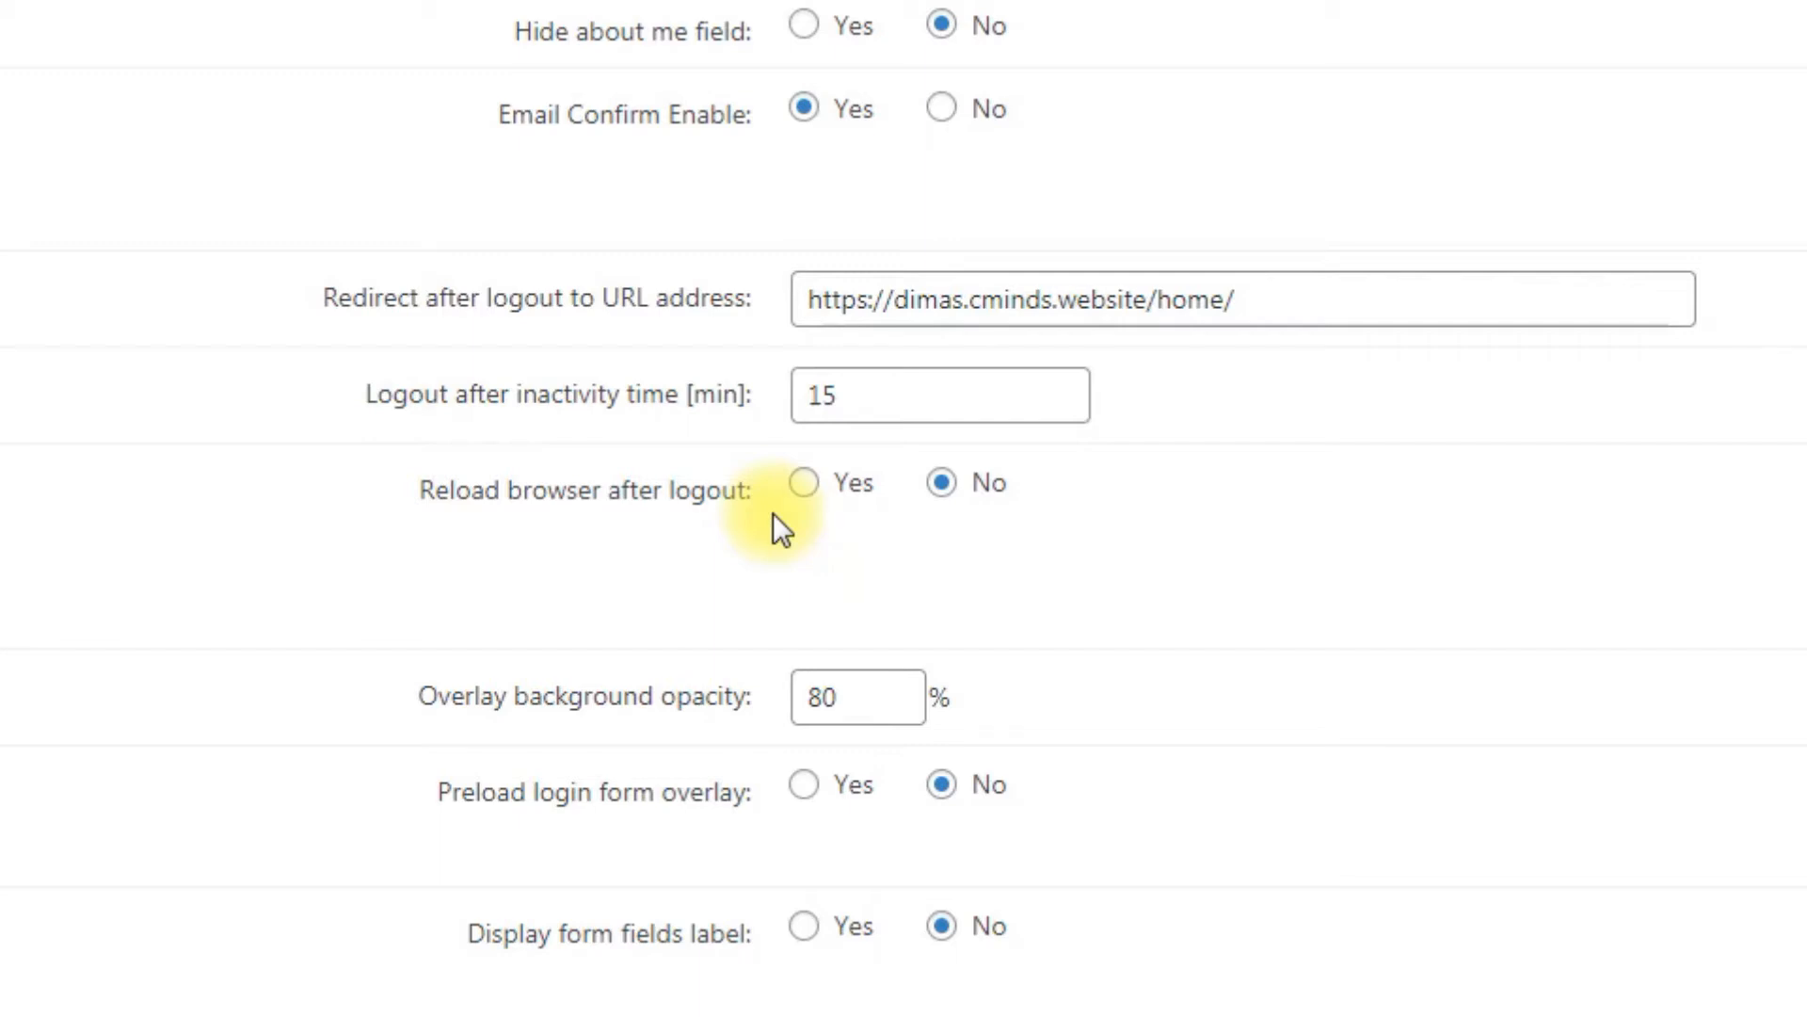
{"action": "scroll", "coordinate": [1800, 666], "scroll_direction": "down", "scroll_amount": 6}
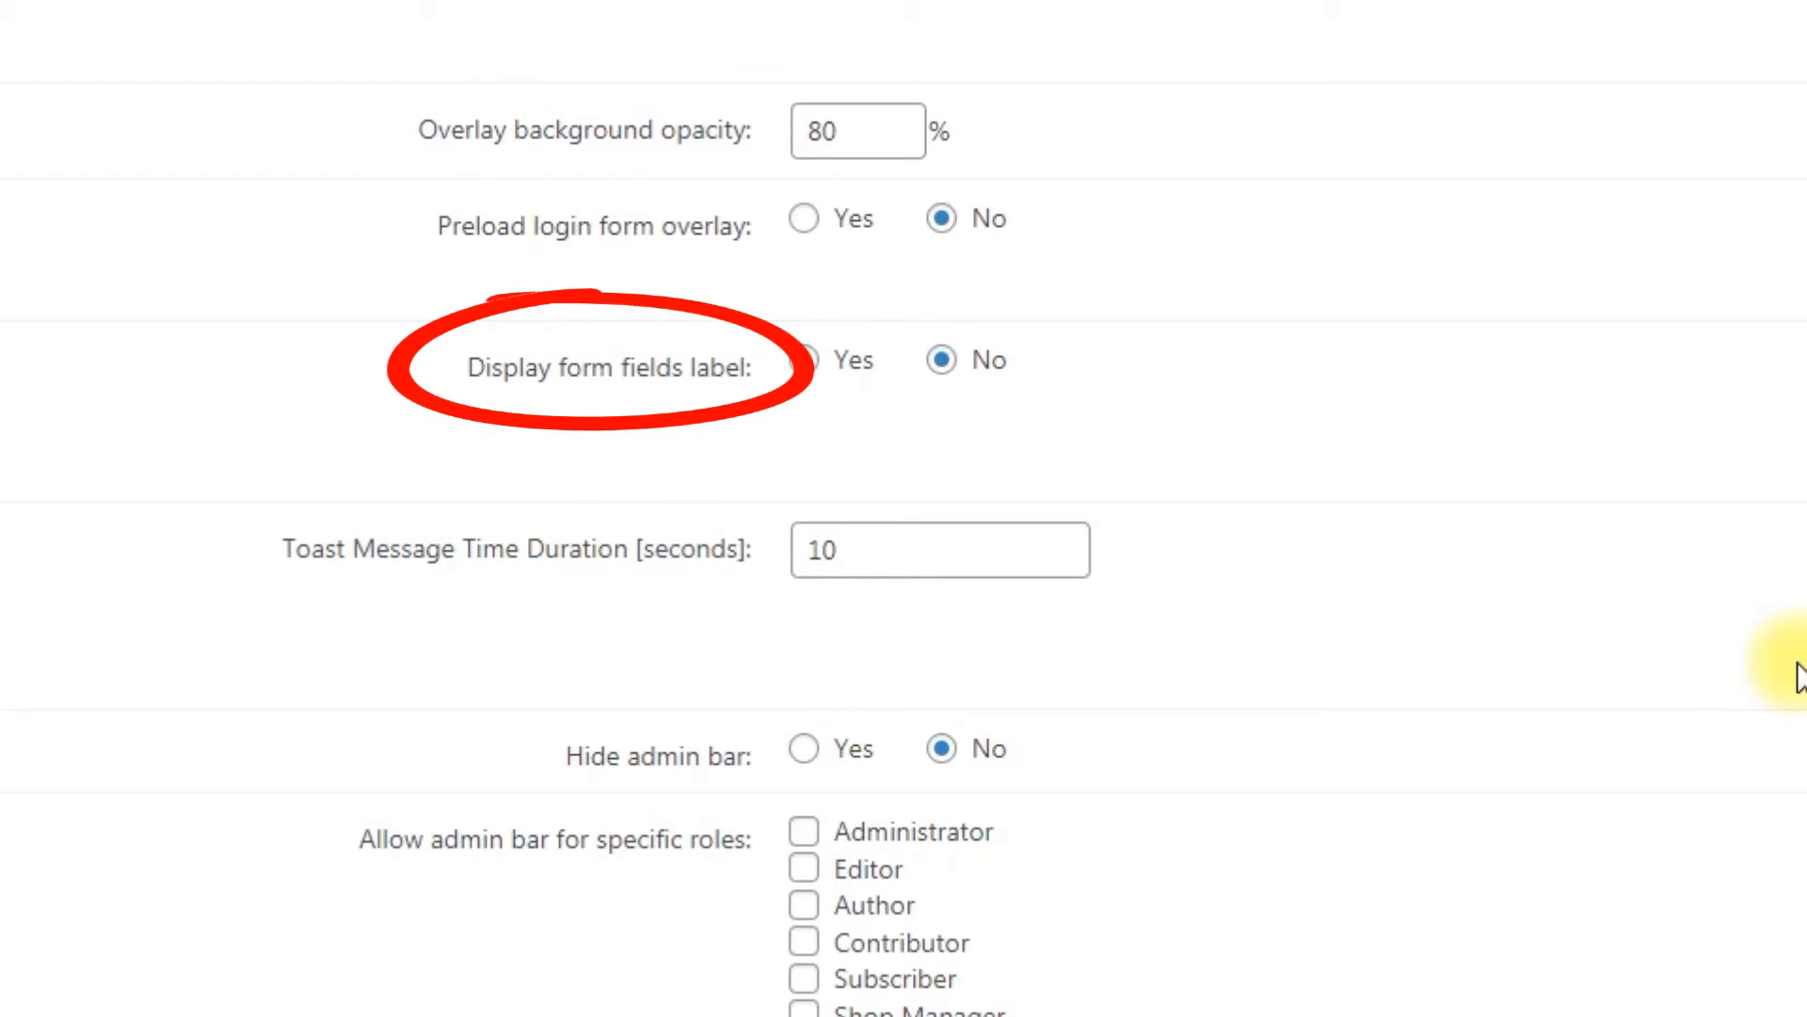
{"action": "scroll", "coordinate": [1800, 676], "scroll_direction": "up", "scroll_amount": 10}
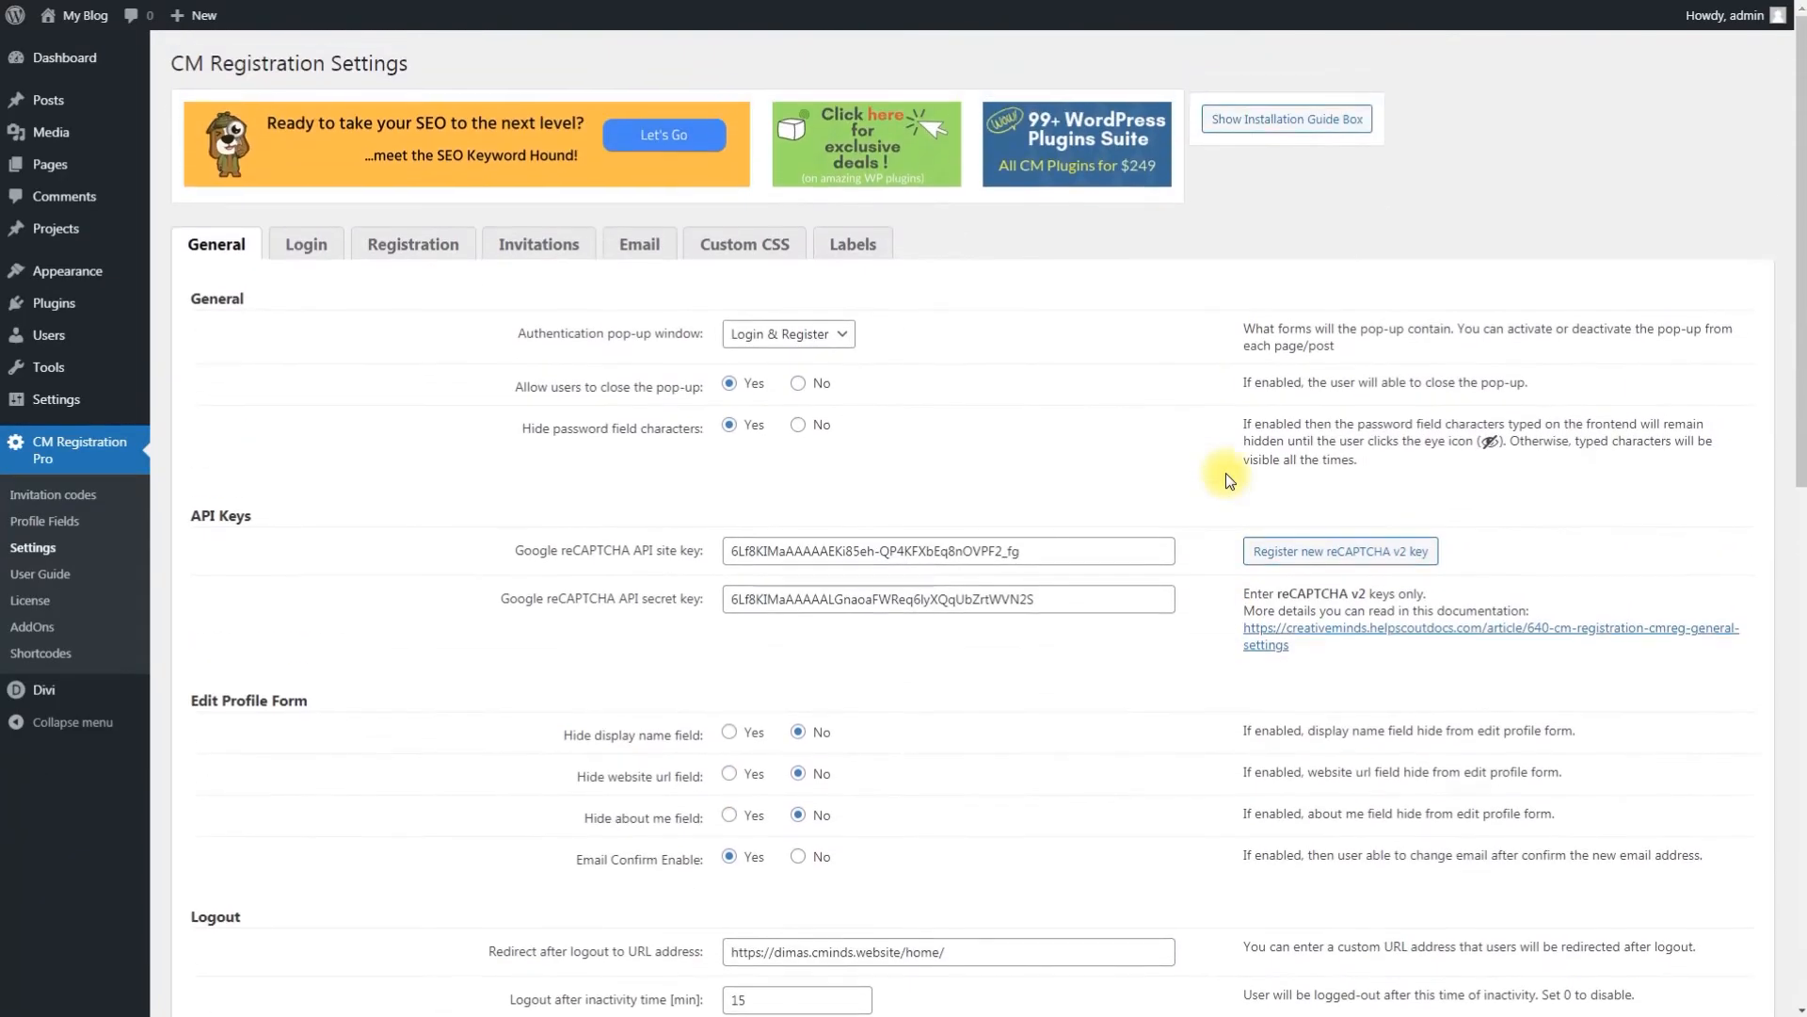
Step: Open the Login tab and inspect the Global Site Access choices
{"action": "left_click", "coordinate": [301, 256]}
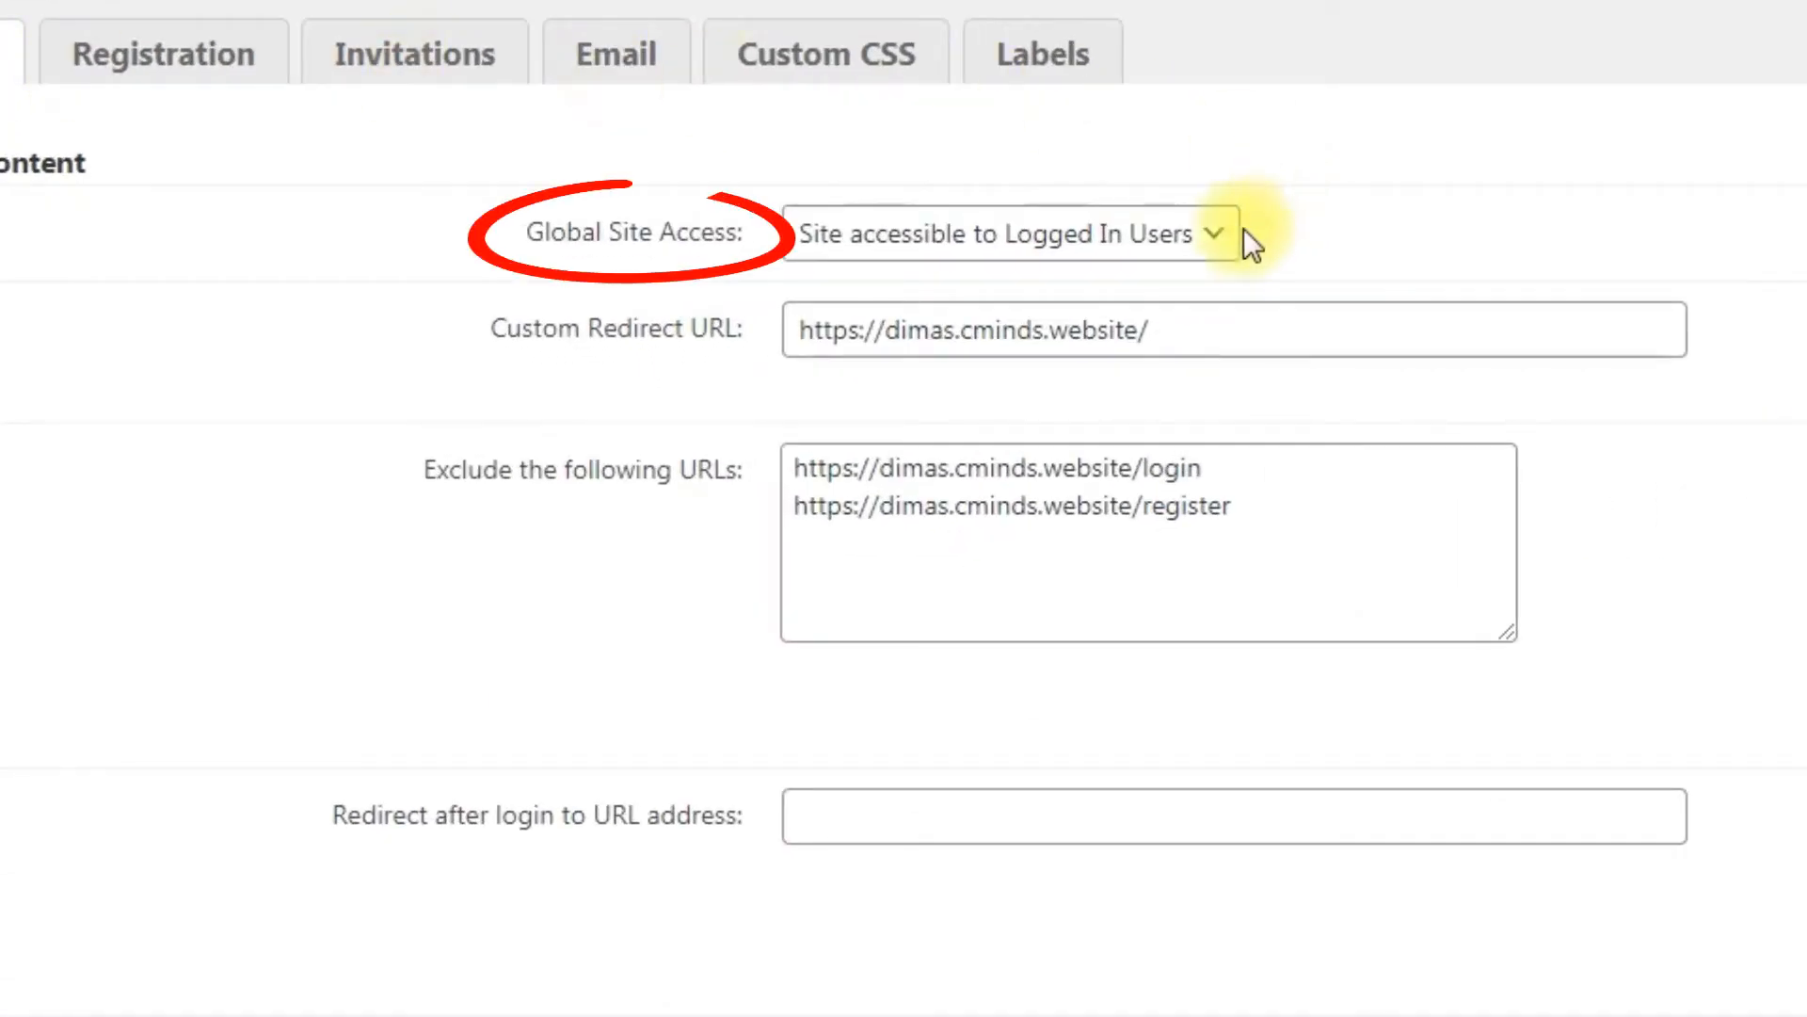
{"action": "left_click", "coordinate": [1214, 247]}
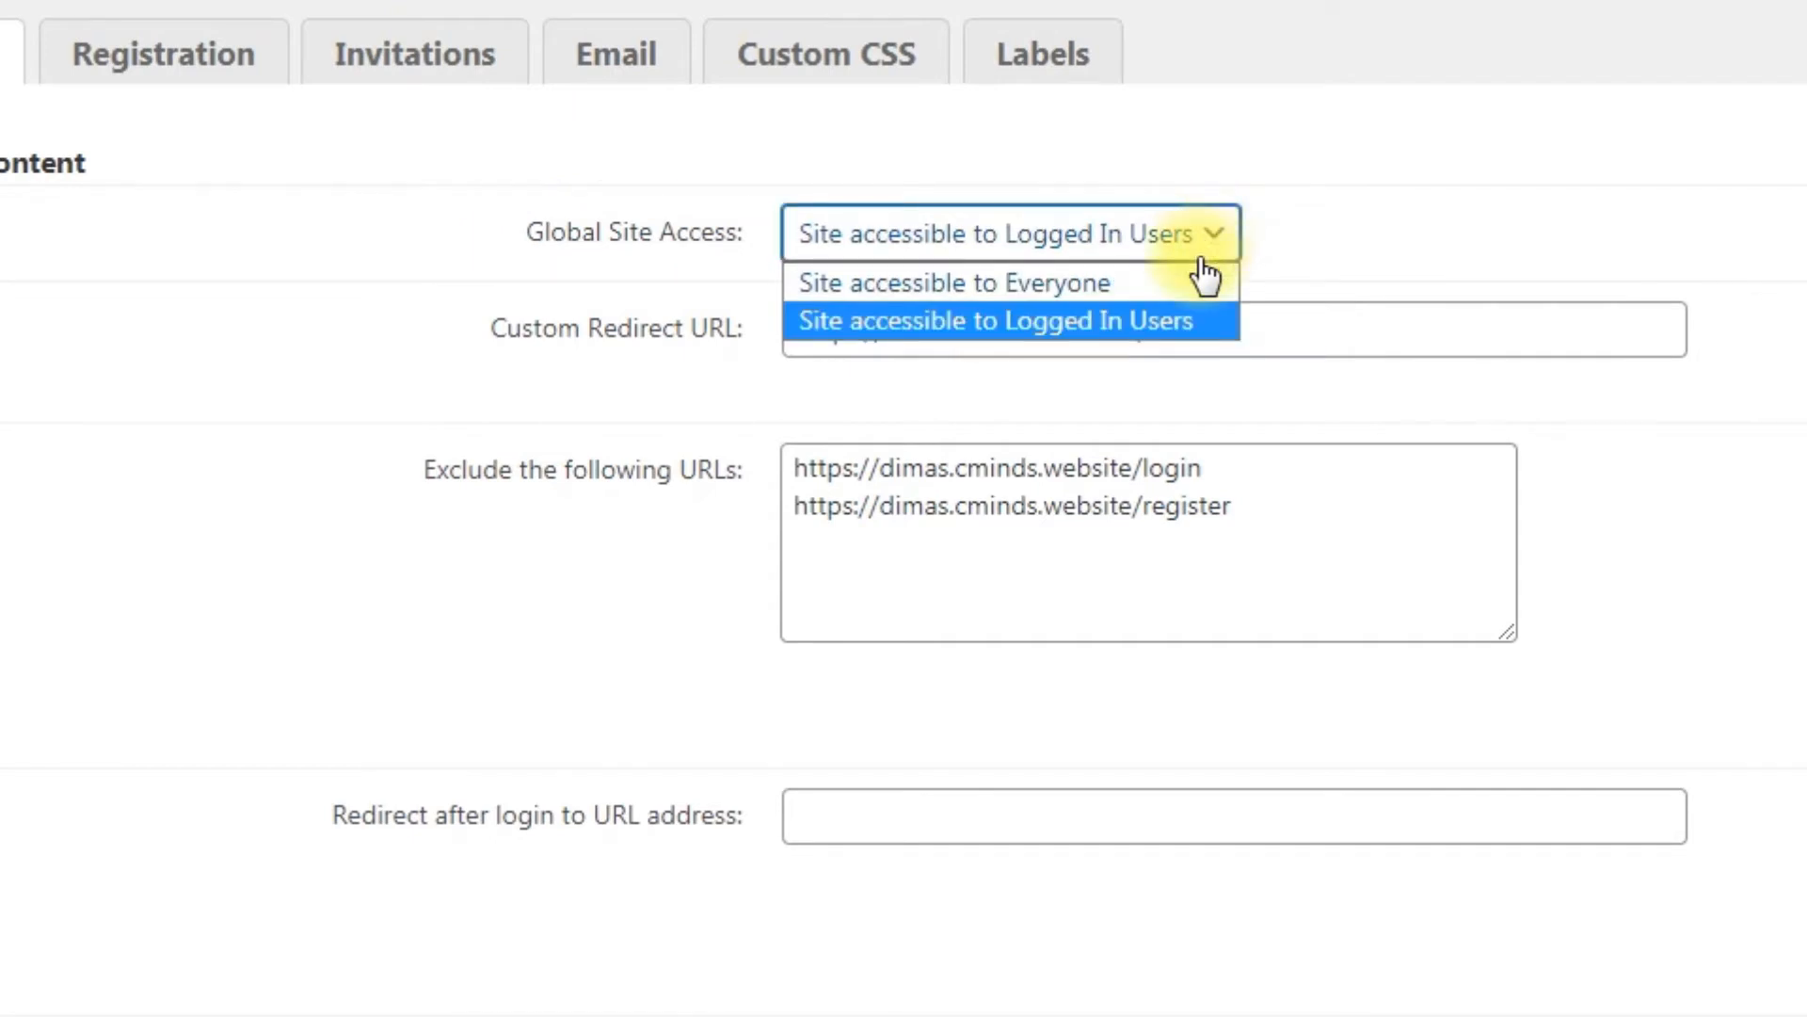
{"action": "left_click", "coordinate": [1223, 364]}
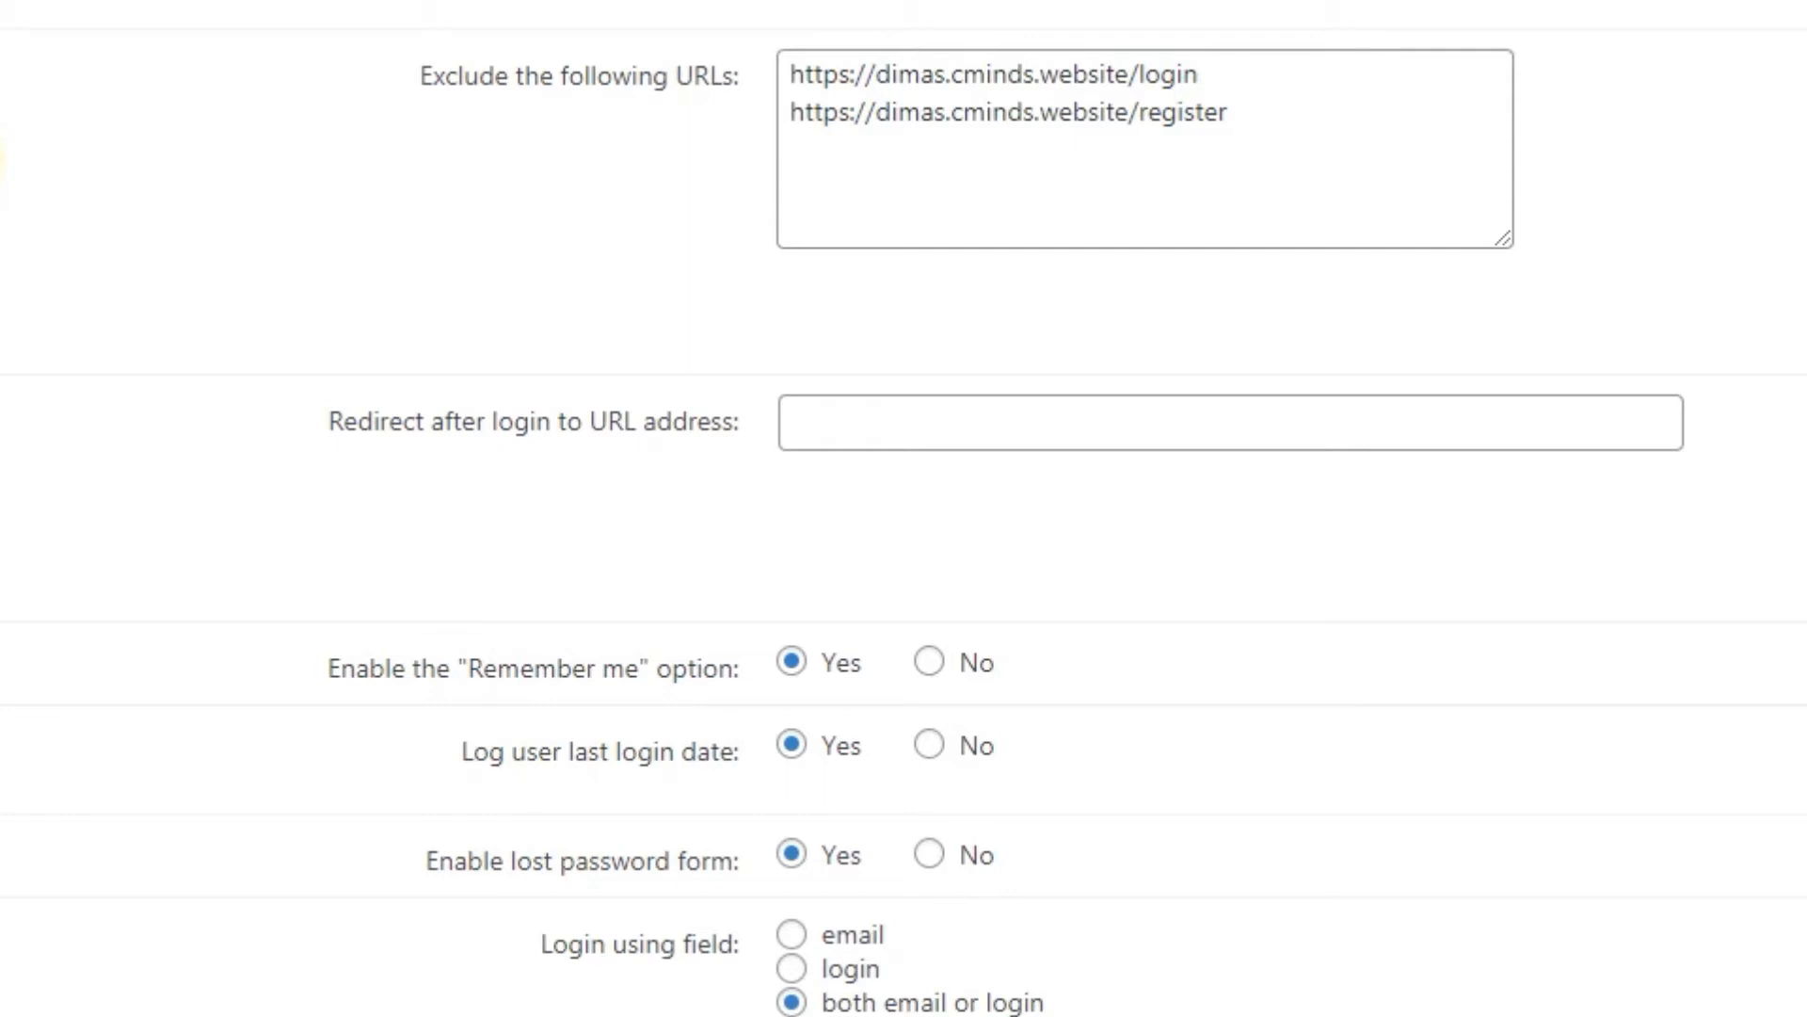
Step: Review the remaining Login settings, including social login, login attempt limits and IP restrictions
{"action": "scroll", "coordinate": [904, 508], "scroll_direction": "down", "scroll_amount": 2}
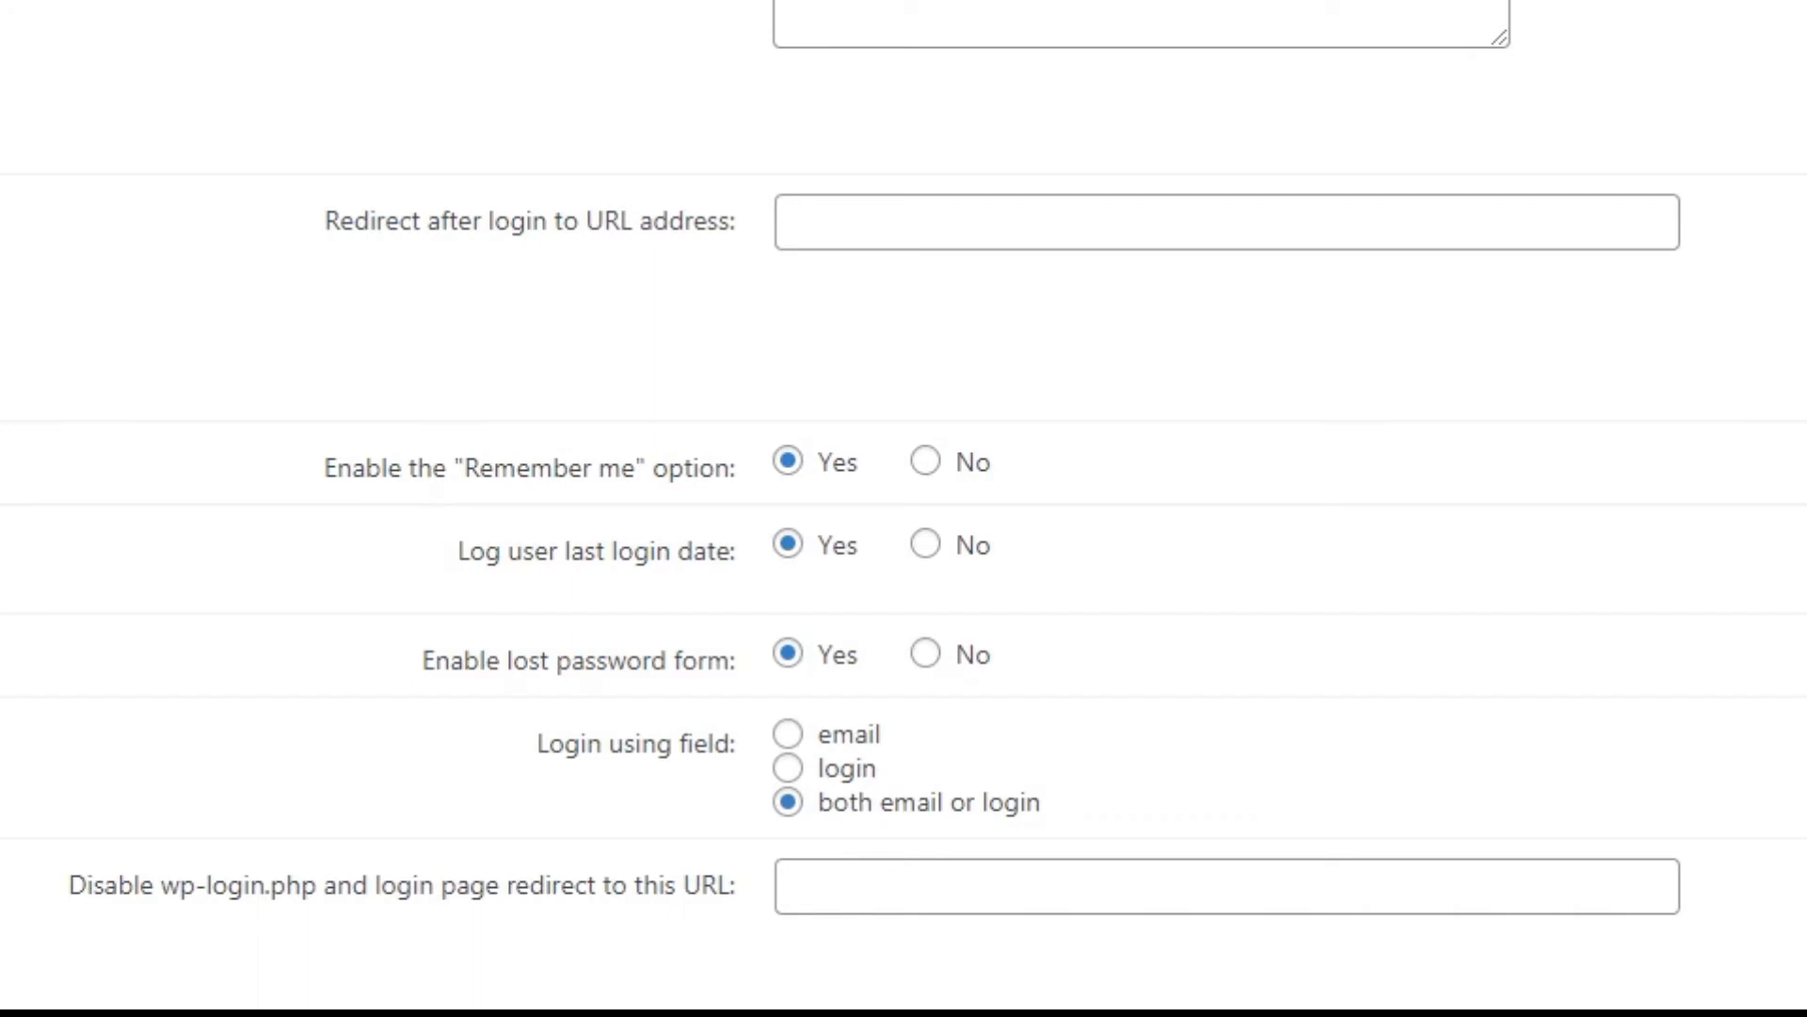
{"action": "scroll", "coordinate": [904, 509], "scroll_direction": "down", "scroll_amount": 5}
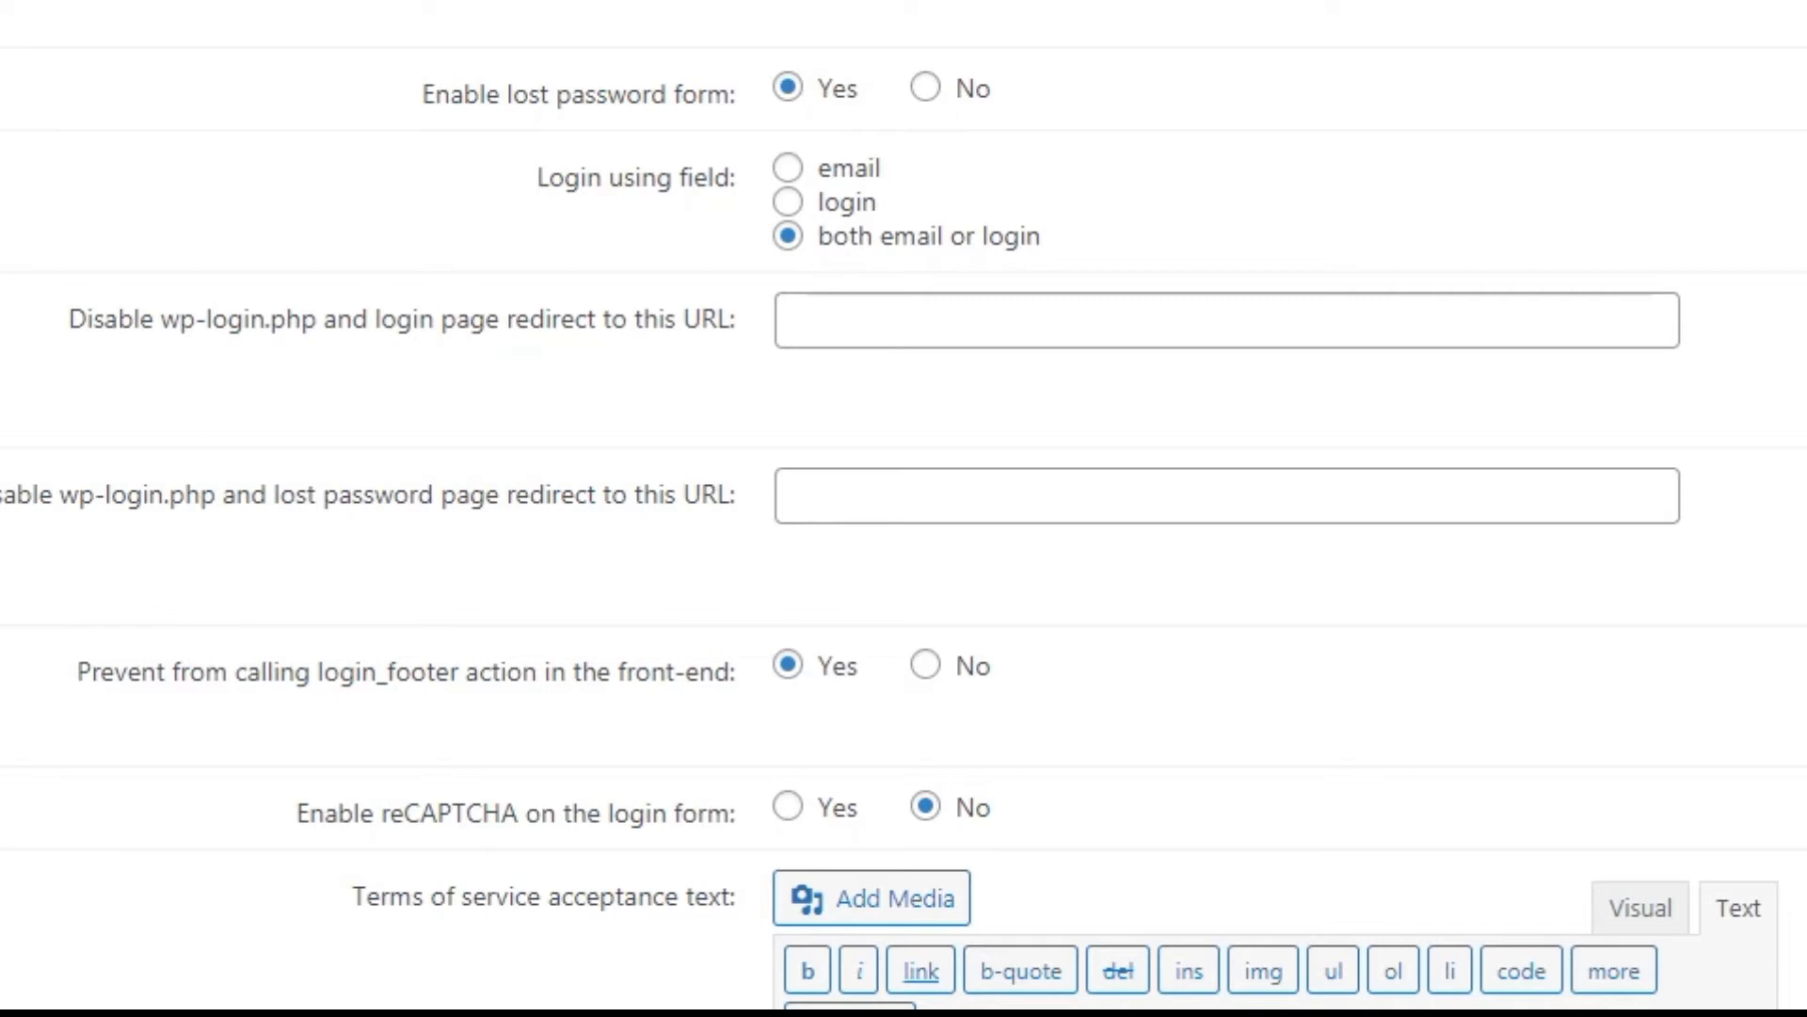
{"action": "scroll", "coordinate": [904, 509], "scroll_direction": "down", "scroll_amount": 15}
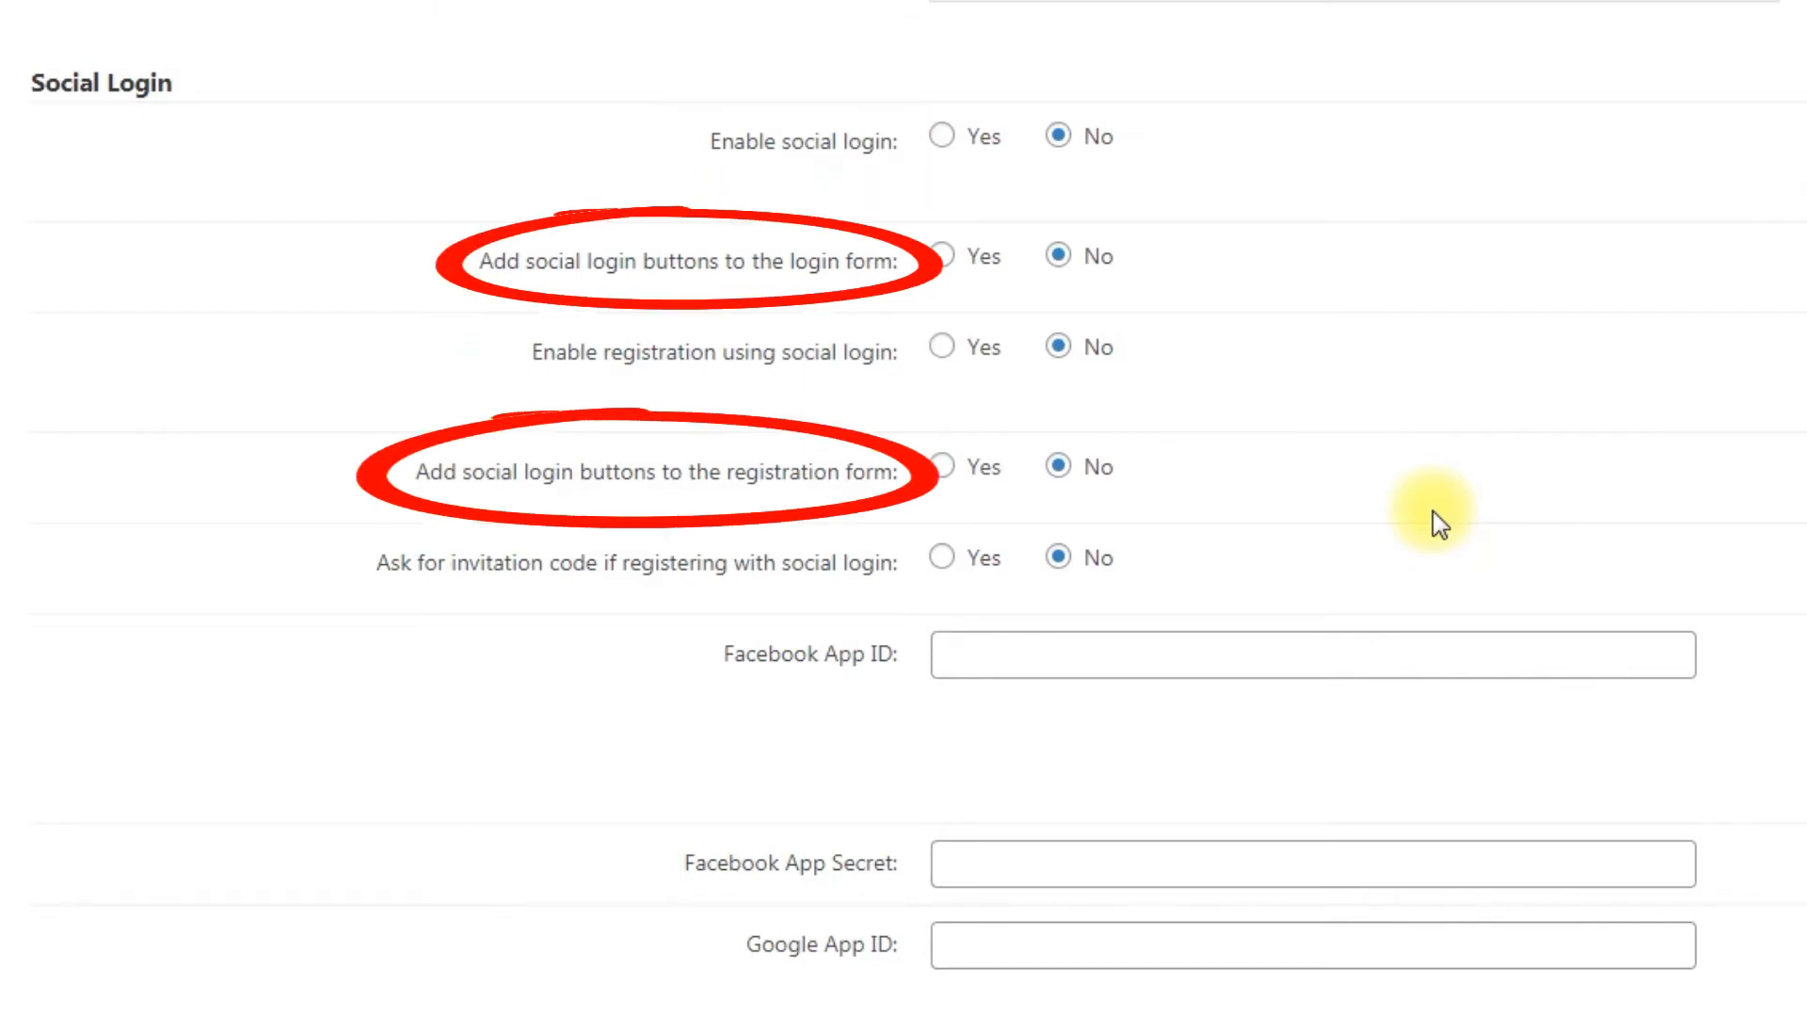
{"action": "scroll", "coordinate": [1433, 512], "scroll_direction": "down", "scroll_amount": 3}
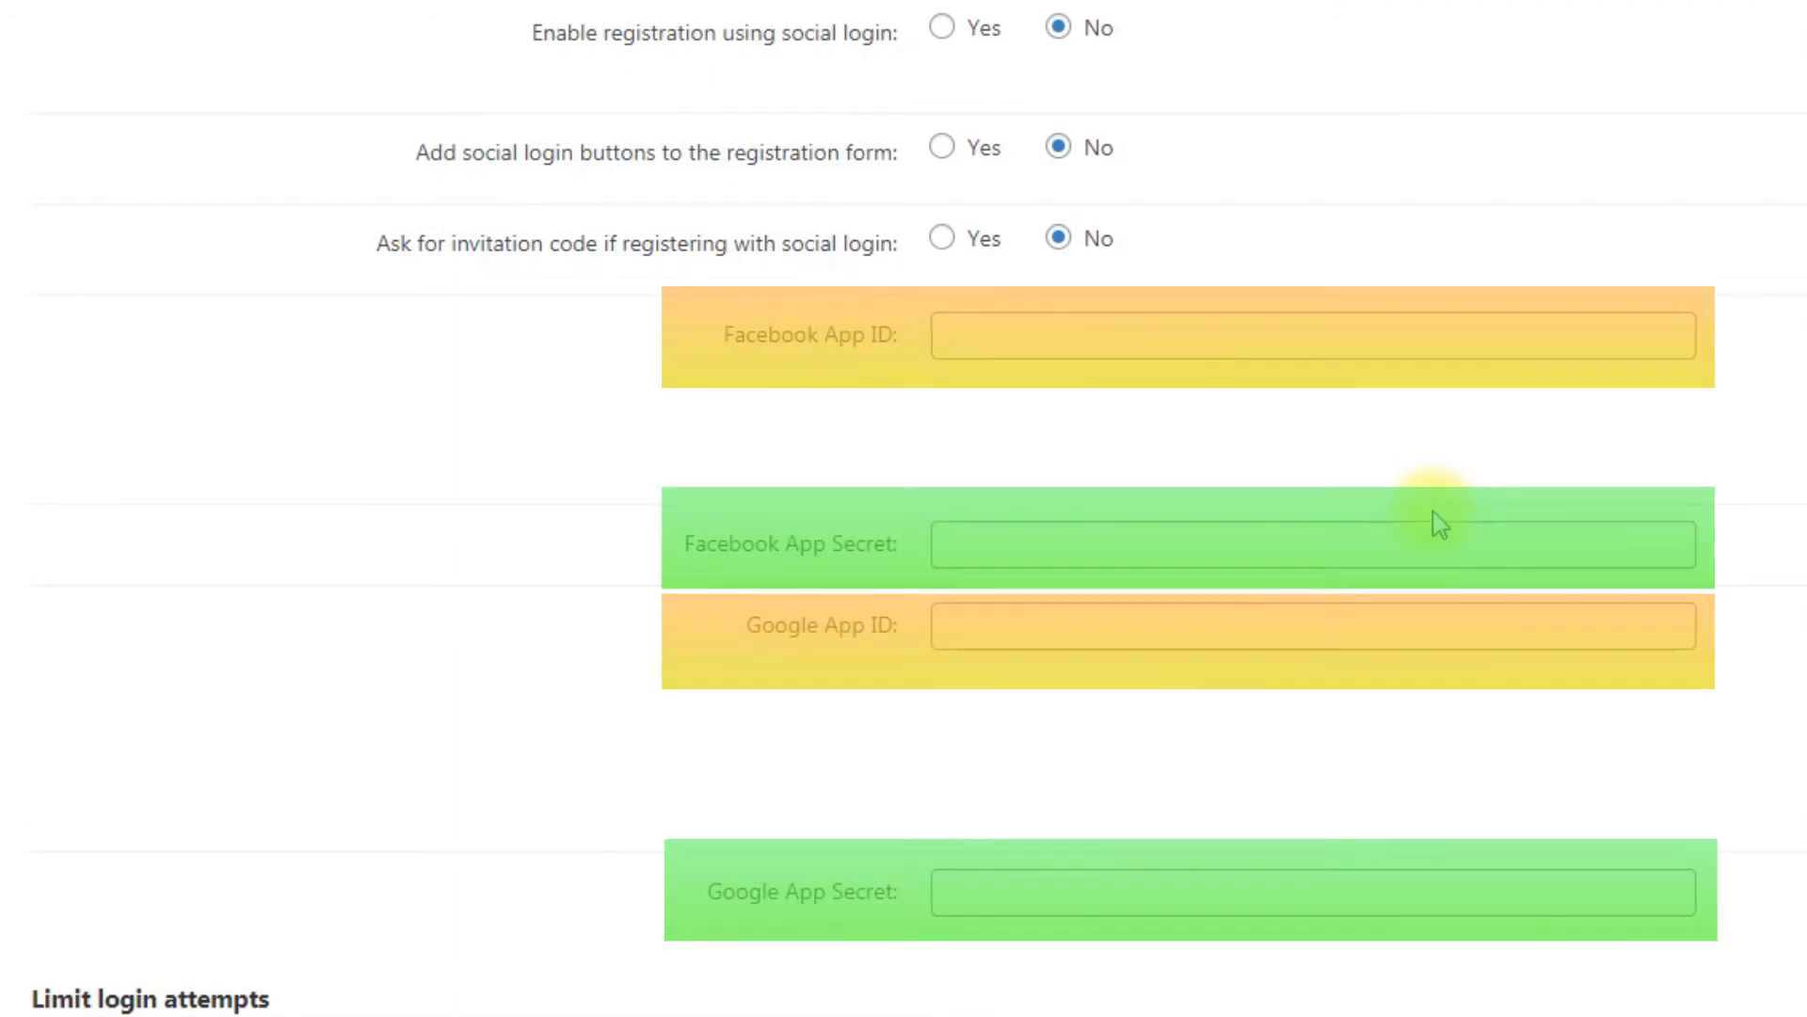
{"action": "scroll", "coordinate": [1439, 524], "scroll_direction": "down", "scroll_amount": 8}
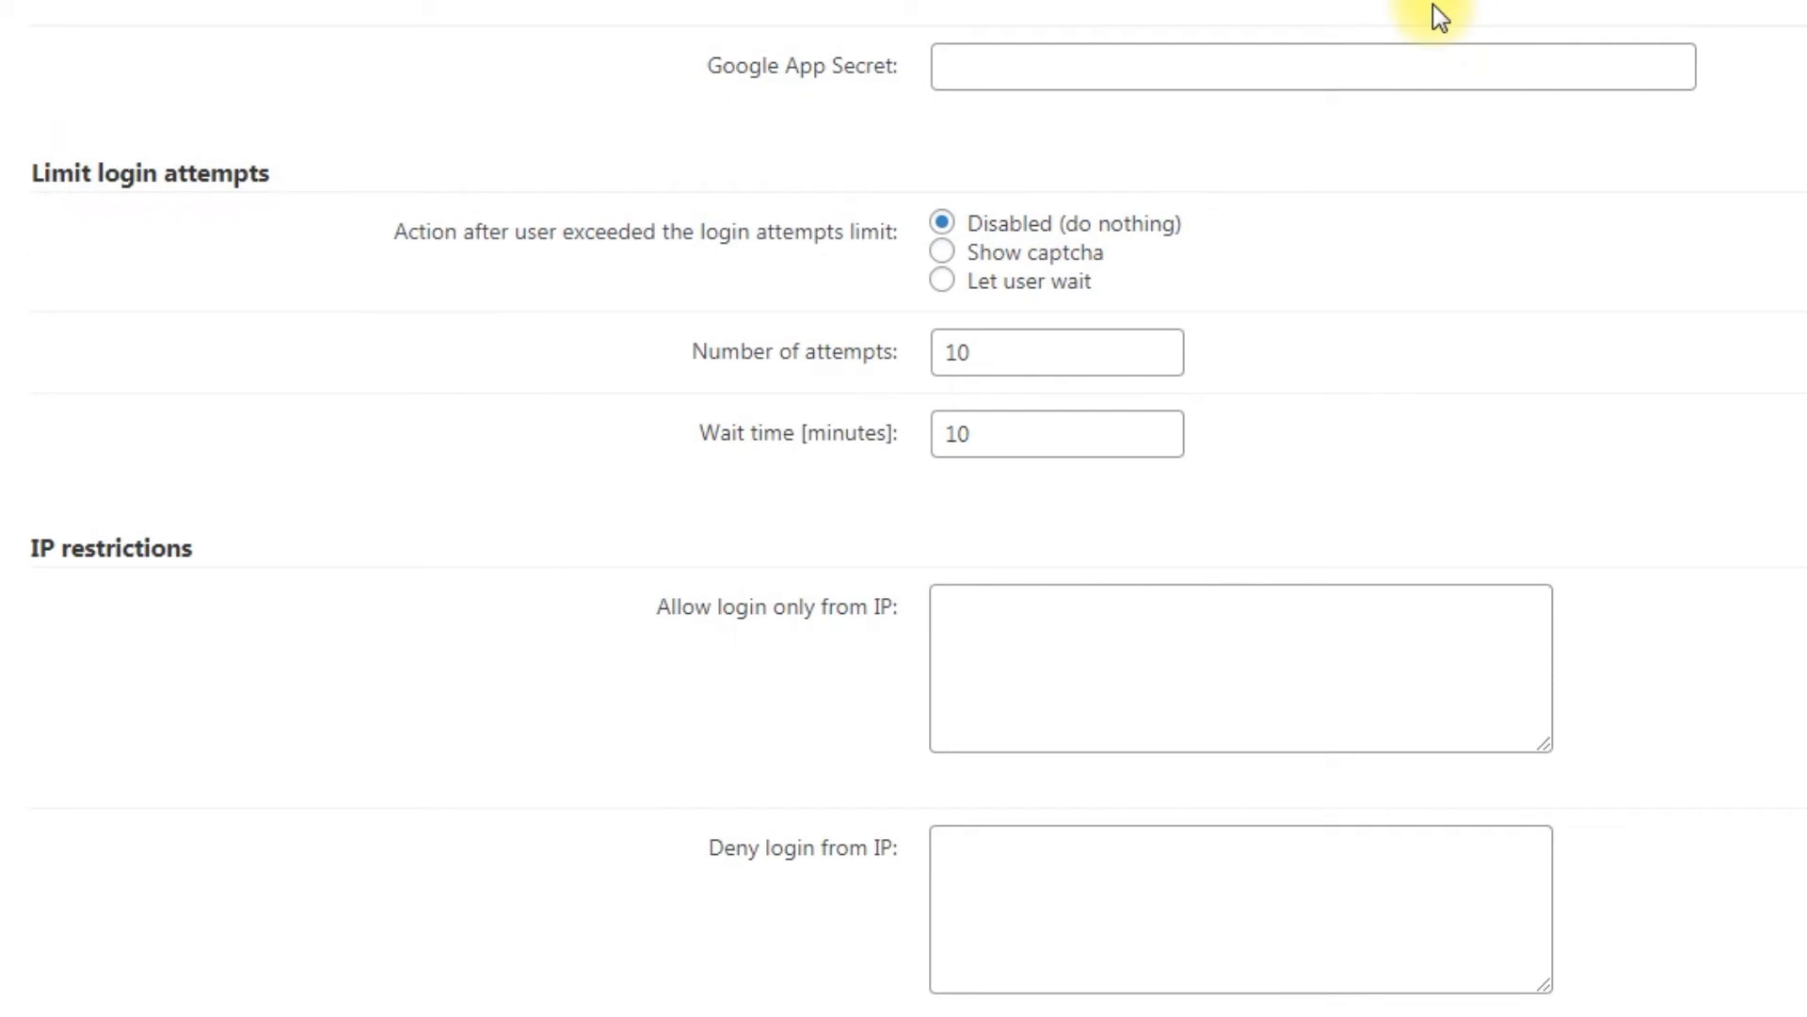
{"action": "scroll", "coordinate": [1433, 4], "scroll_direction": "down", "scroll_amount": 4}
{"action": "scroll", "coordinate": [1433, 3], "scroll_direction": "up", "scroll_amount": 4}
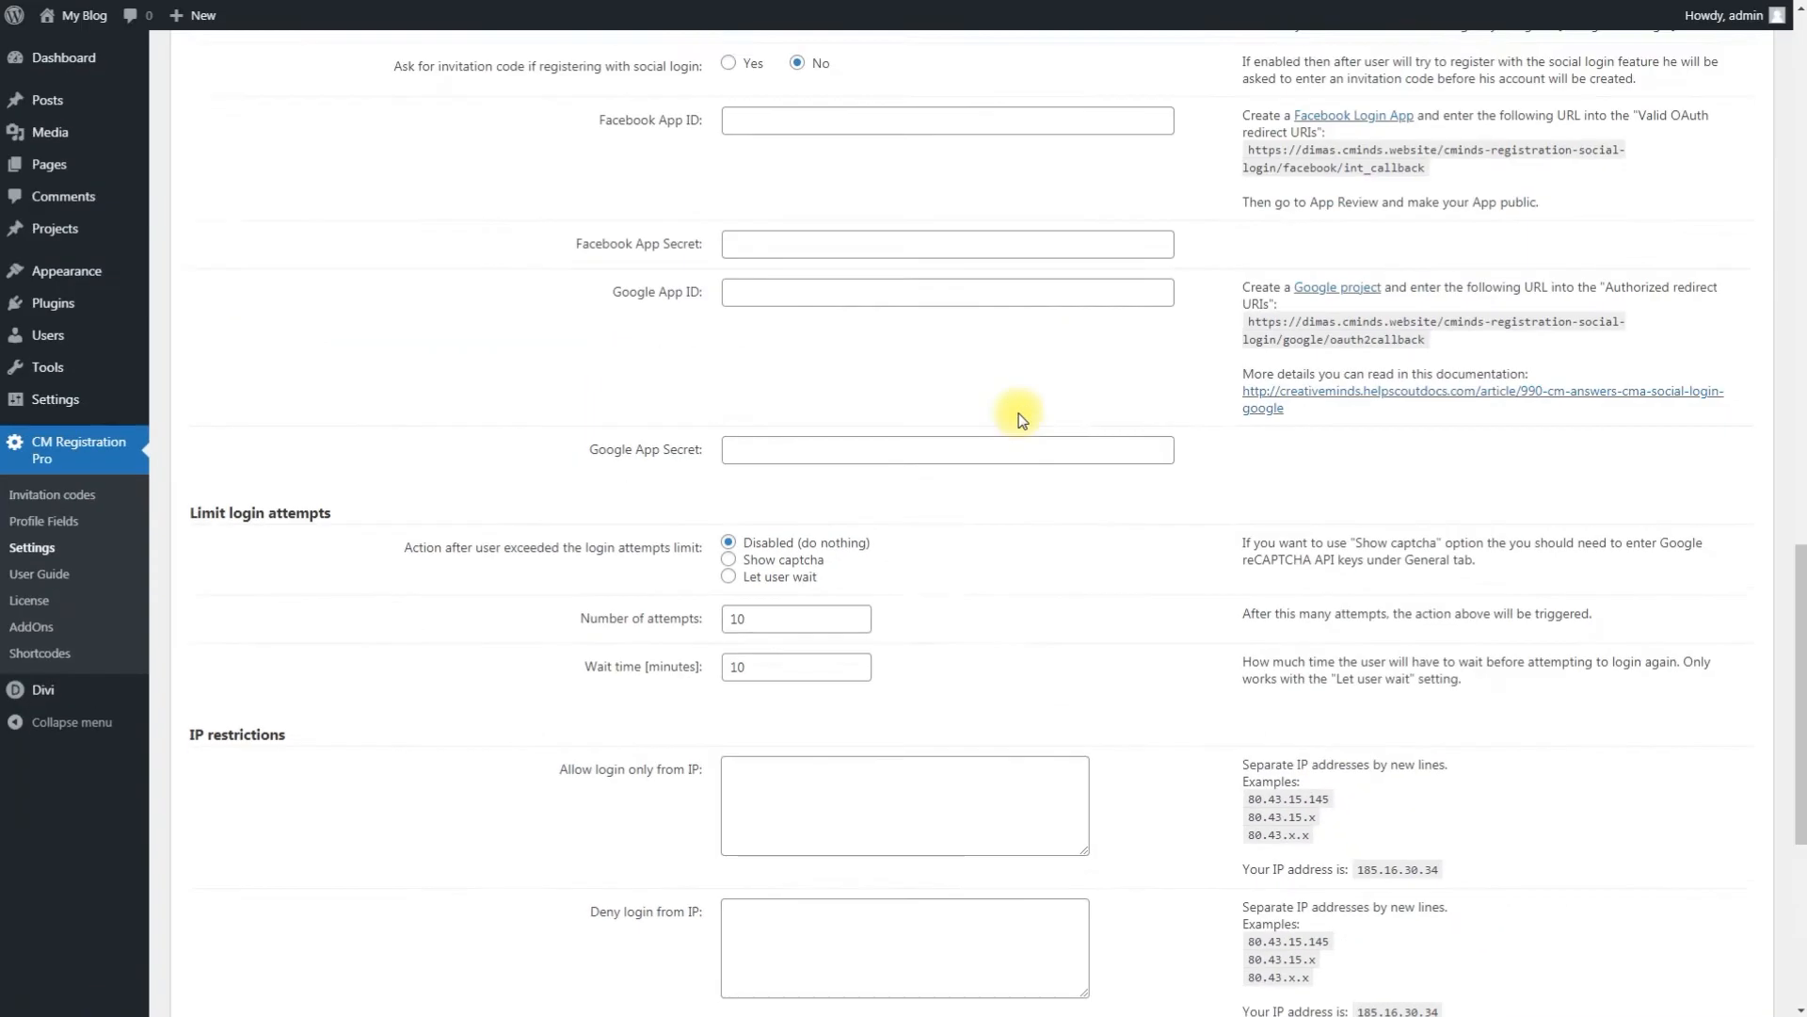
{"action": "scroll", "coordinate": [1020, 412], "scroll_direction": "up", "scroll_amount": 15}
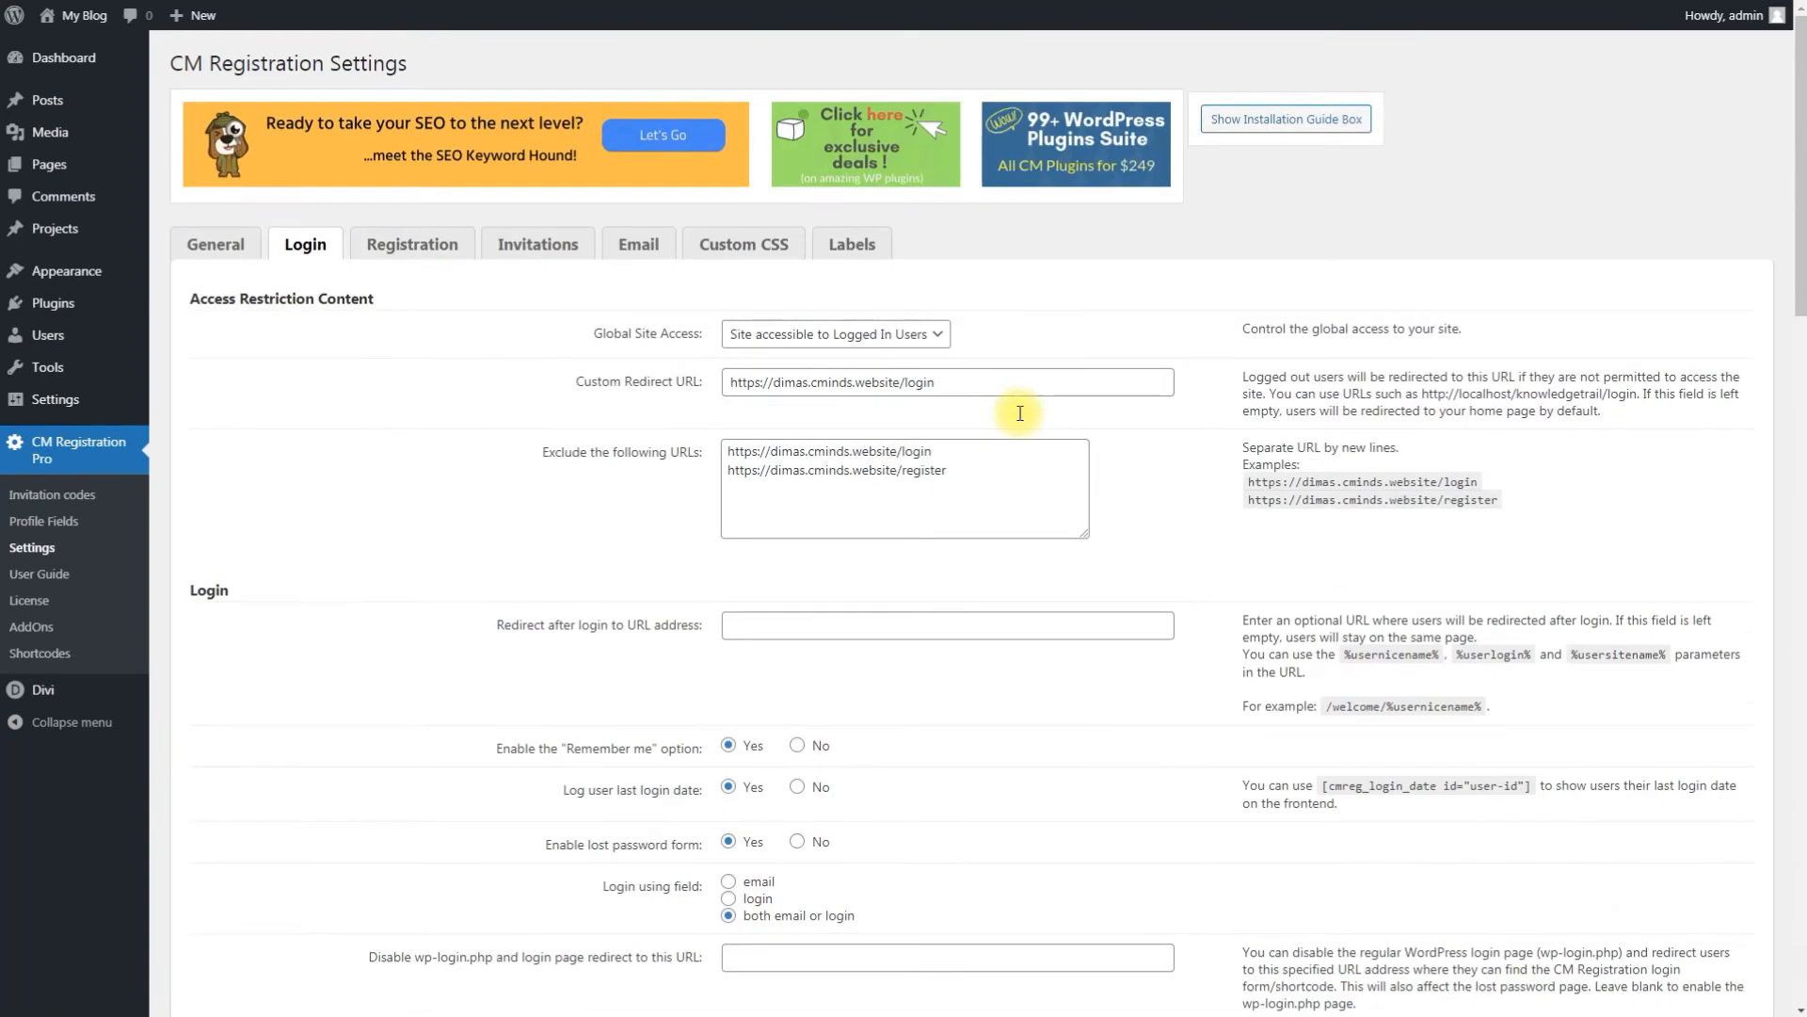
Step: Open the Registration tab and review its registration and password options
{"action": "left_click", "coordinate": [439, 246]}
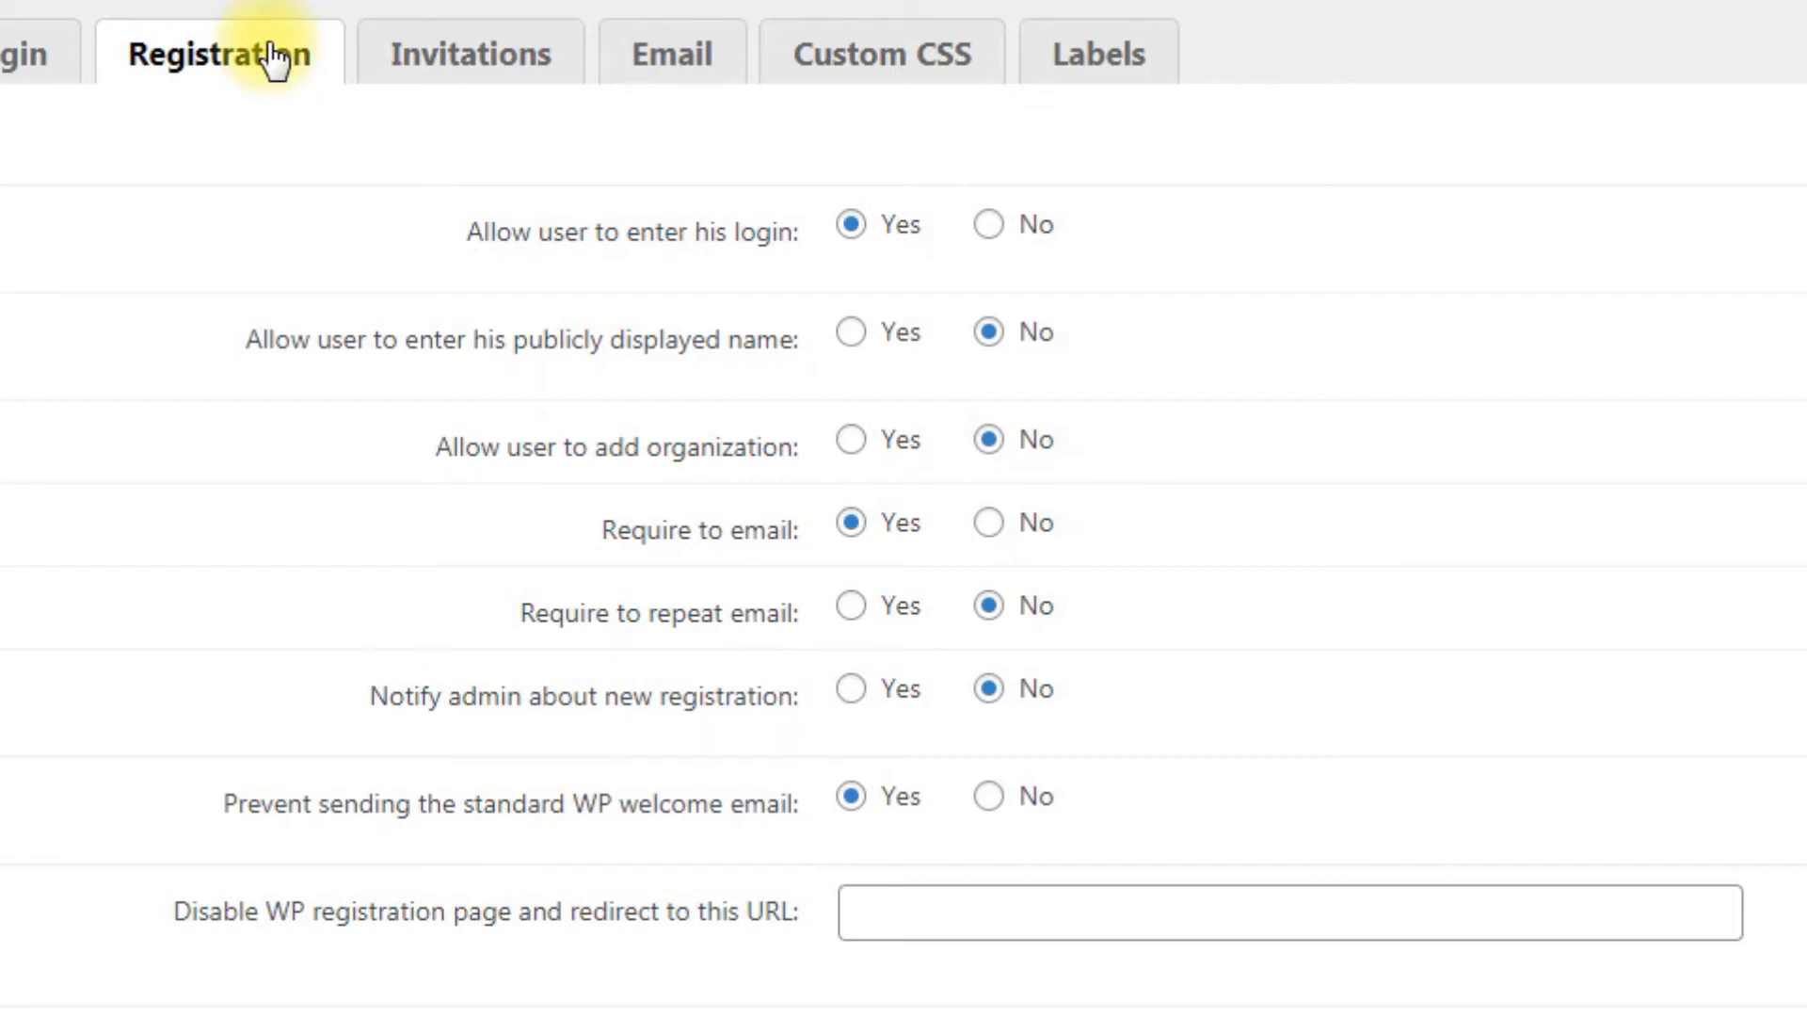
{"action": "scroll", "coordinate": [180, 315], "scroll_direction": "down", "scroll_amount": 7}
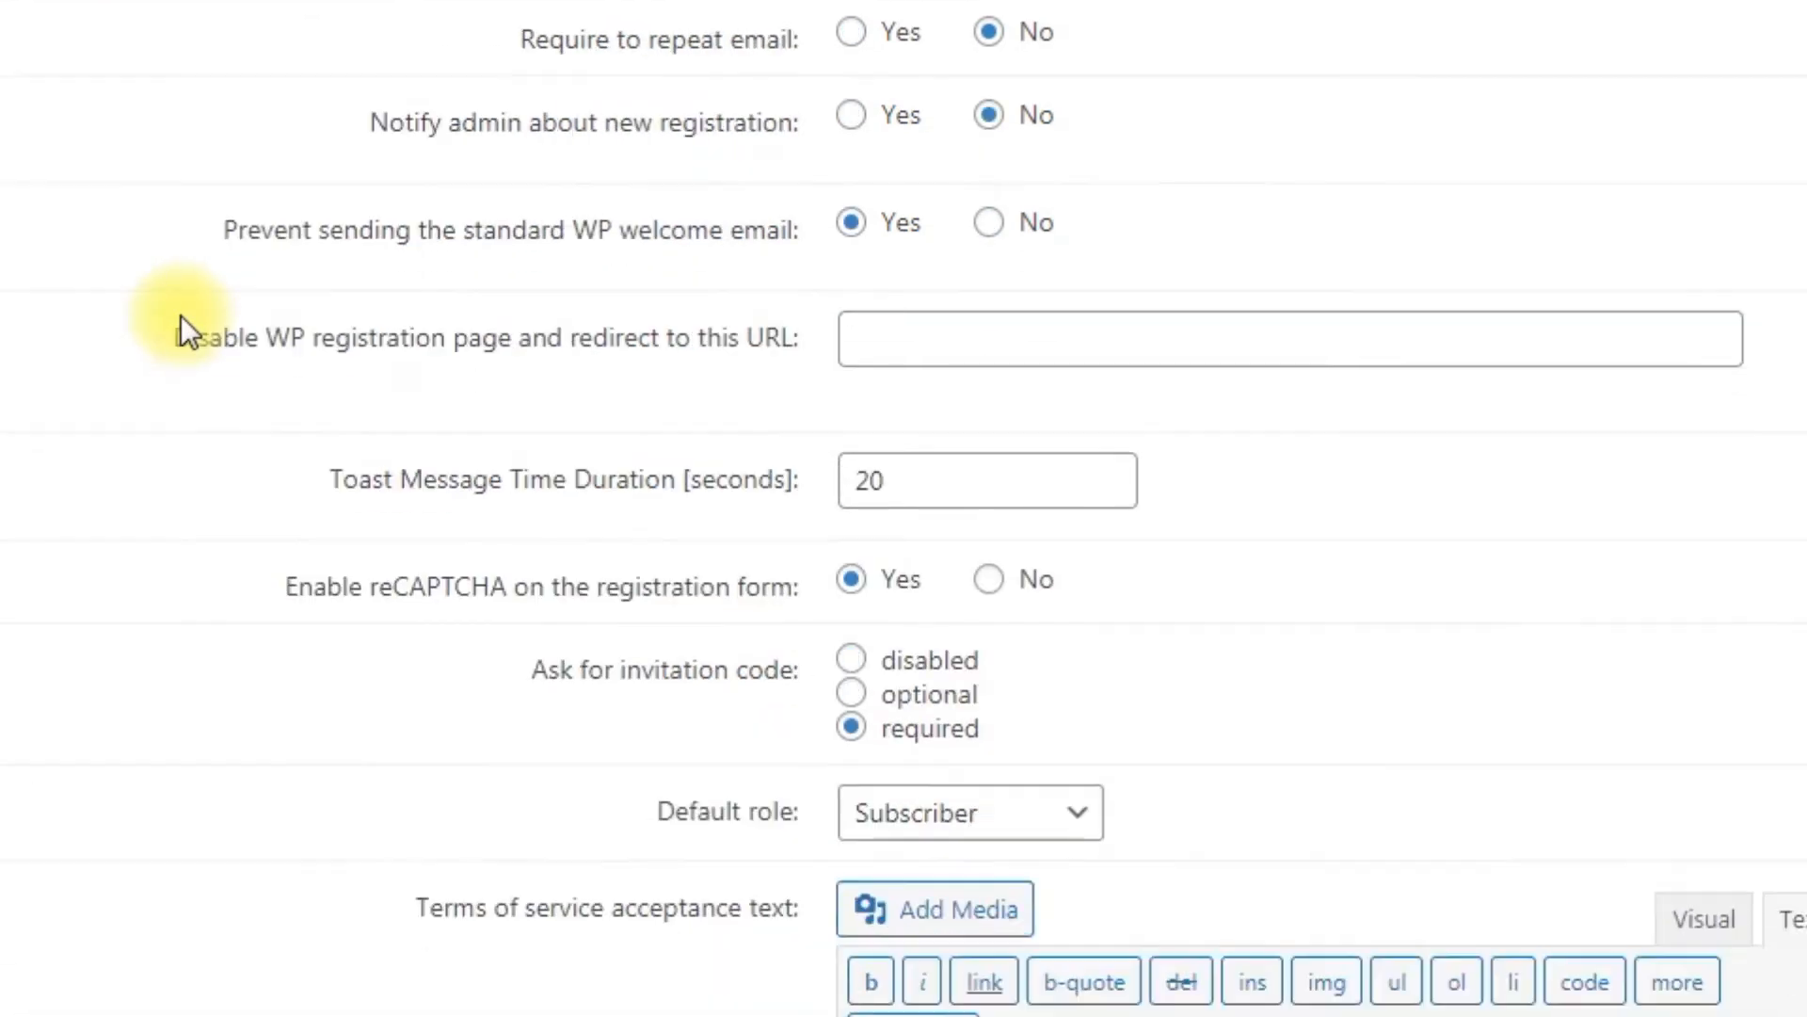
{"action": "scroll", "coordinate": [179, 674], "scroll_direction": "down", "scroll_amount": 3}
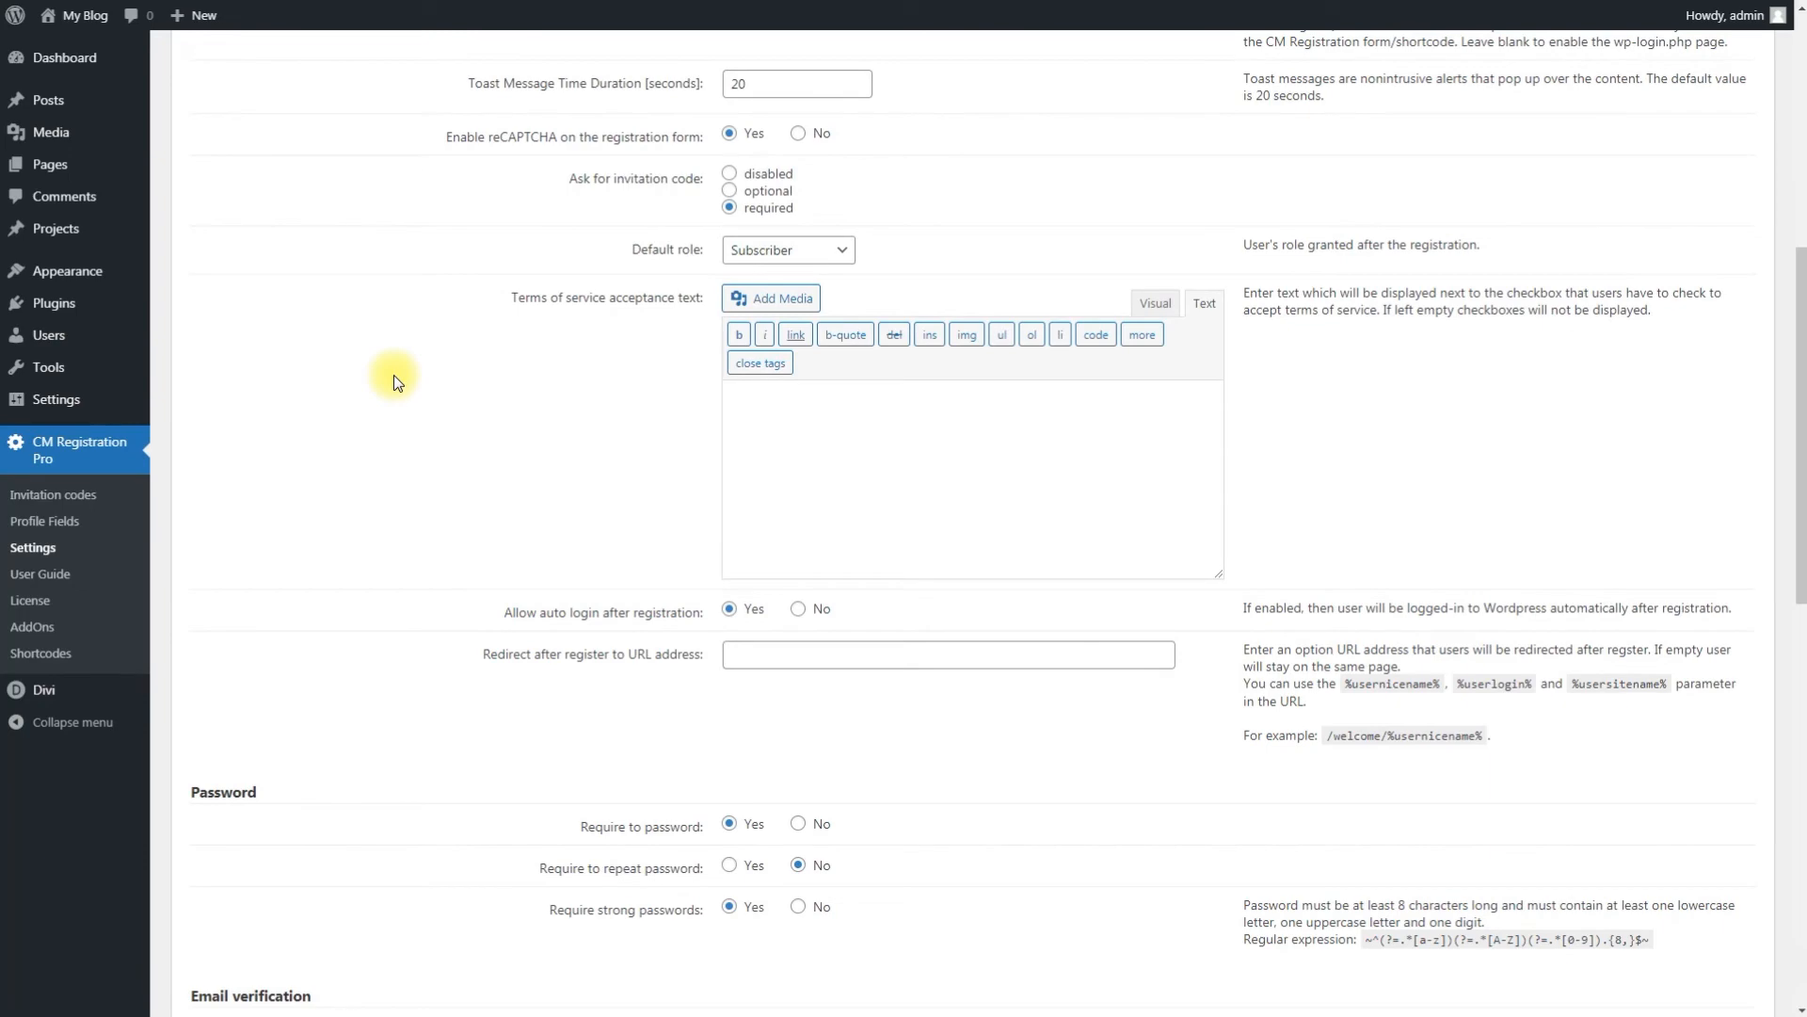
{"action": "scroll", "coordinate": [393, 374], "scroll_direction": "up", "scroll_amount": 7}
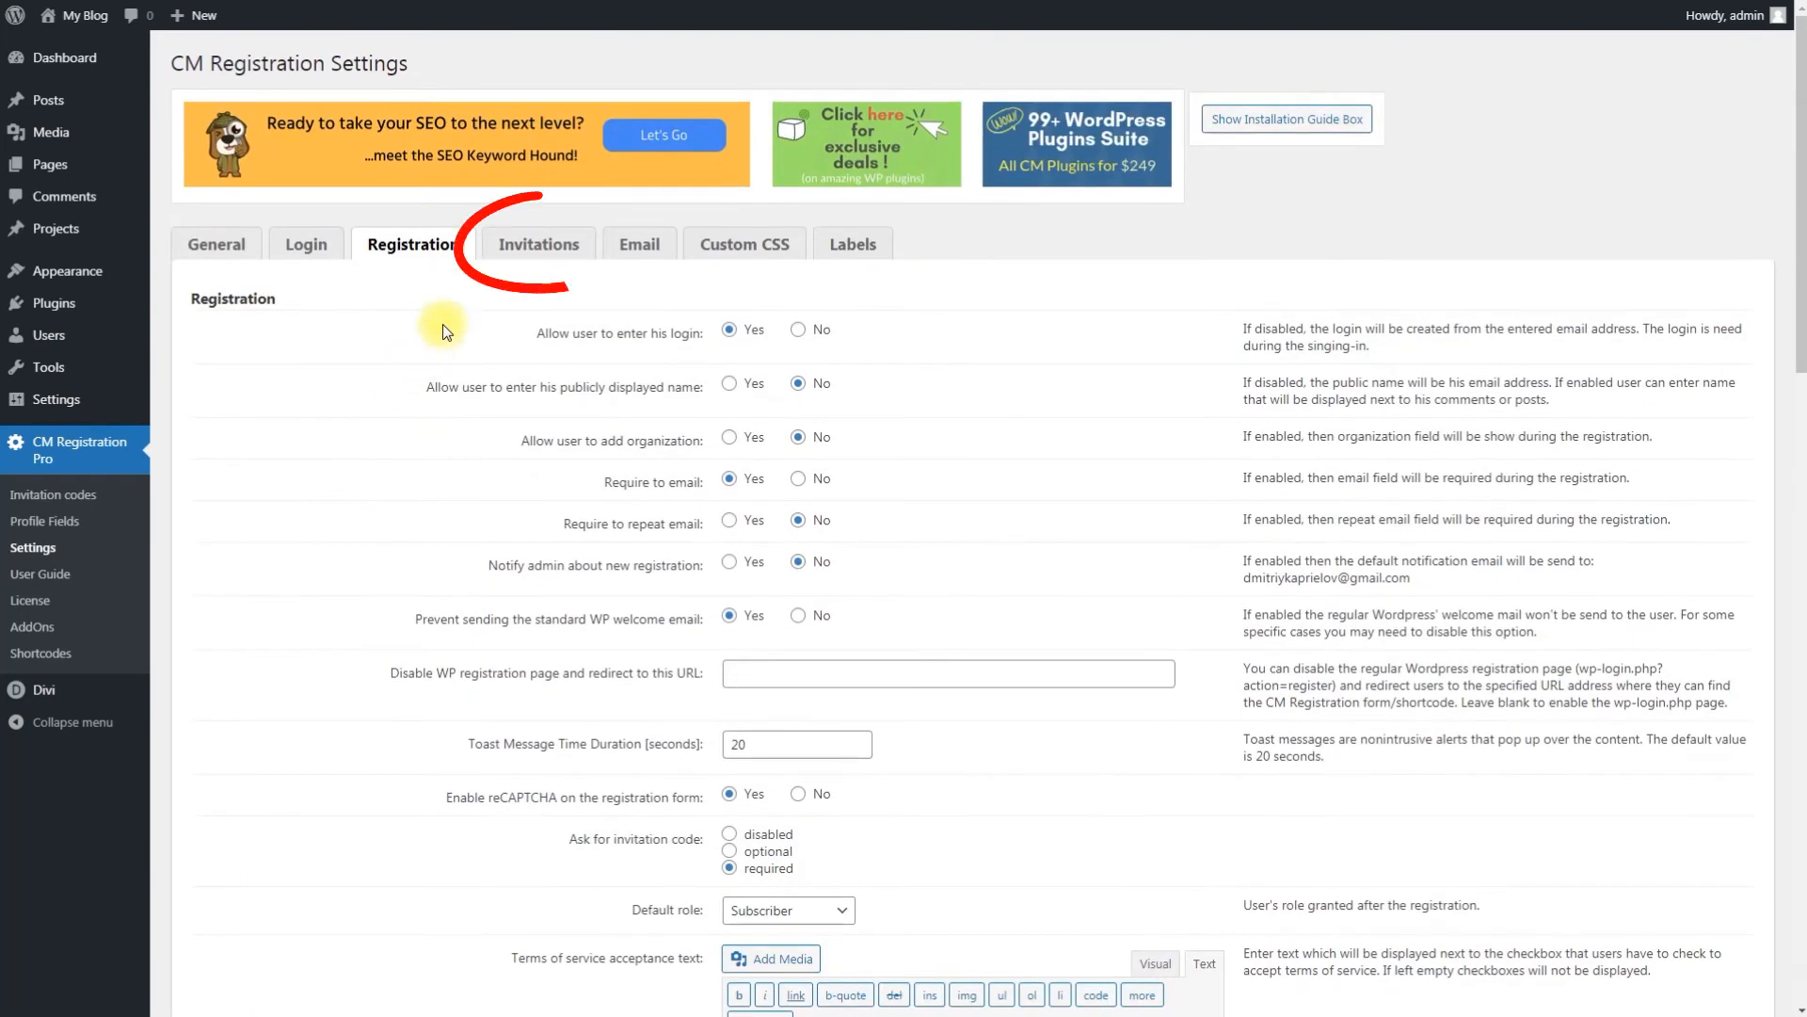
Step: Open the Invitations tab and review the invitation settings and email template
{"action": "left_click", "coordinate": [527, 249]}
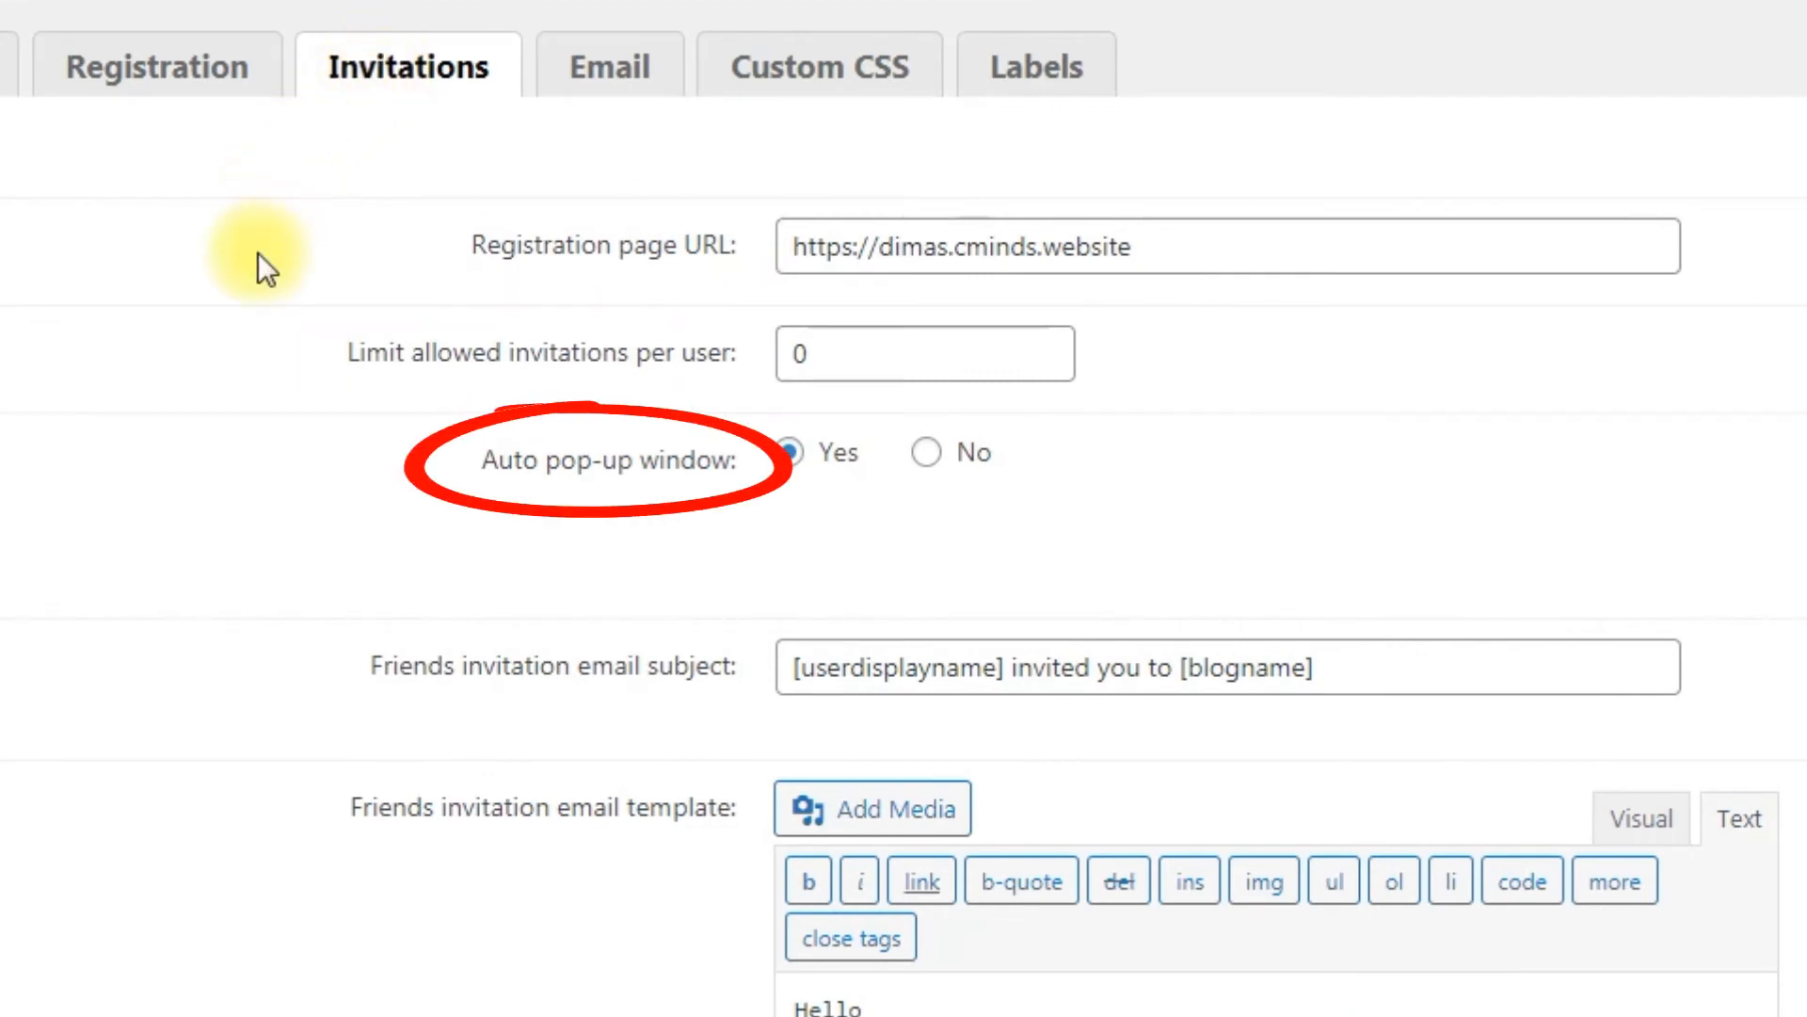
{"action": "scroll", "coordinate": [258, 253], "scroll_direction": "down", "scroll_amount": 5}
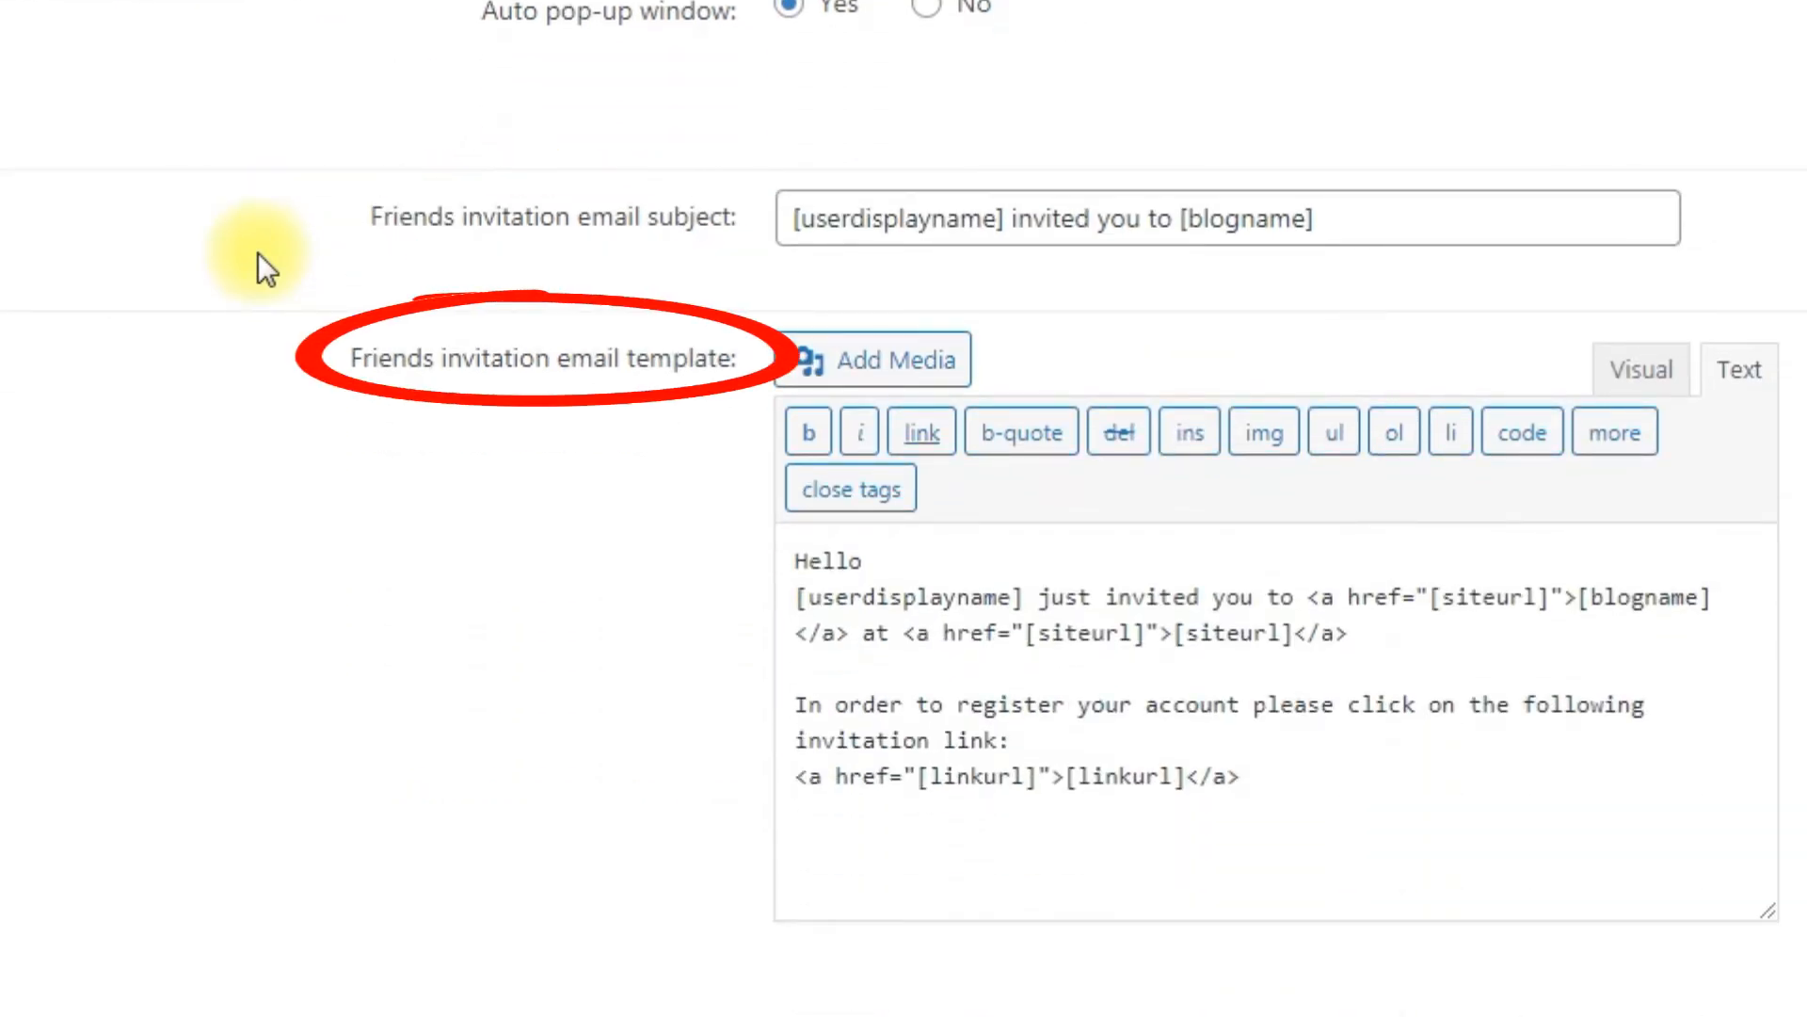
{"action": "scroll", "coordinate": [258, 252], "scroll_direction": "down", "scroll_amount": 6}
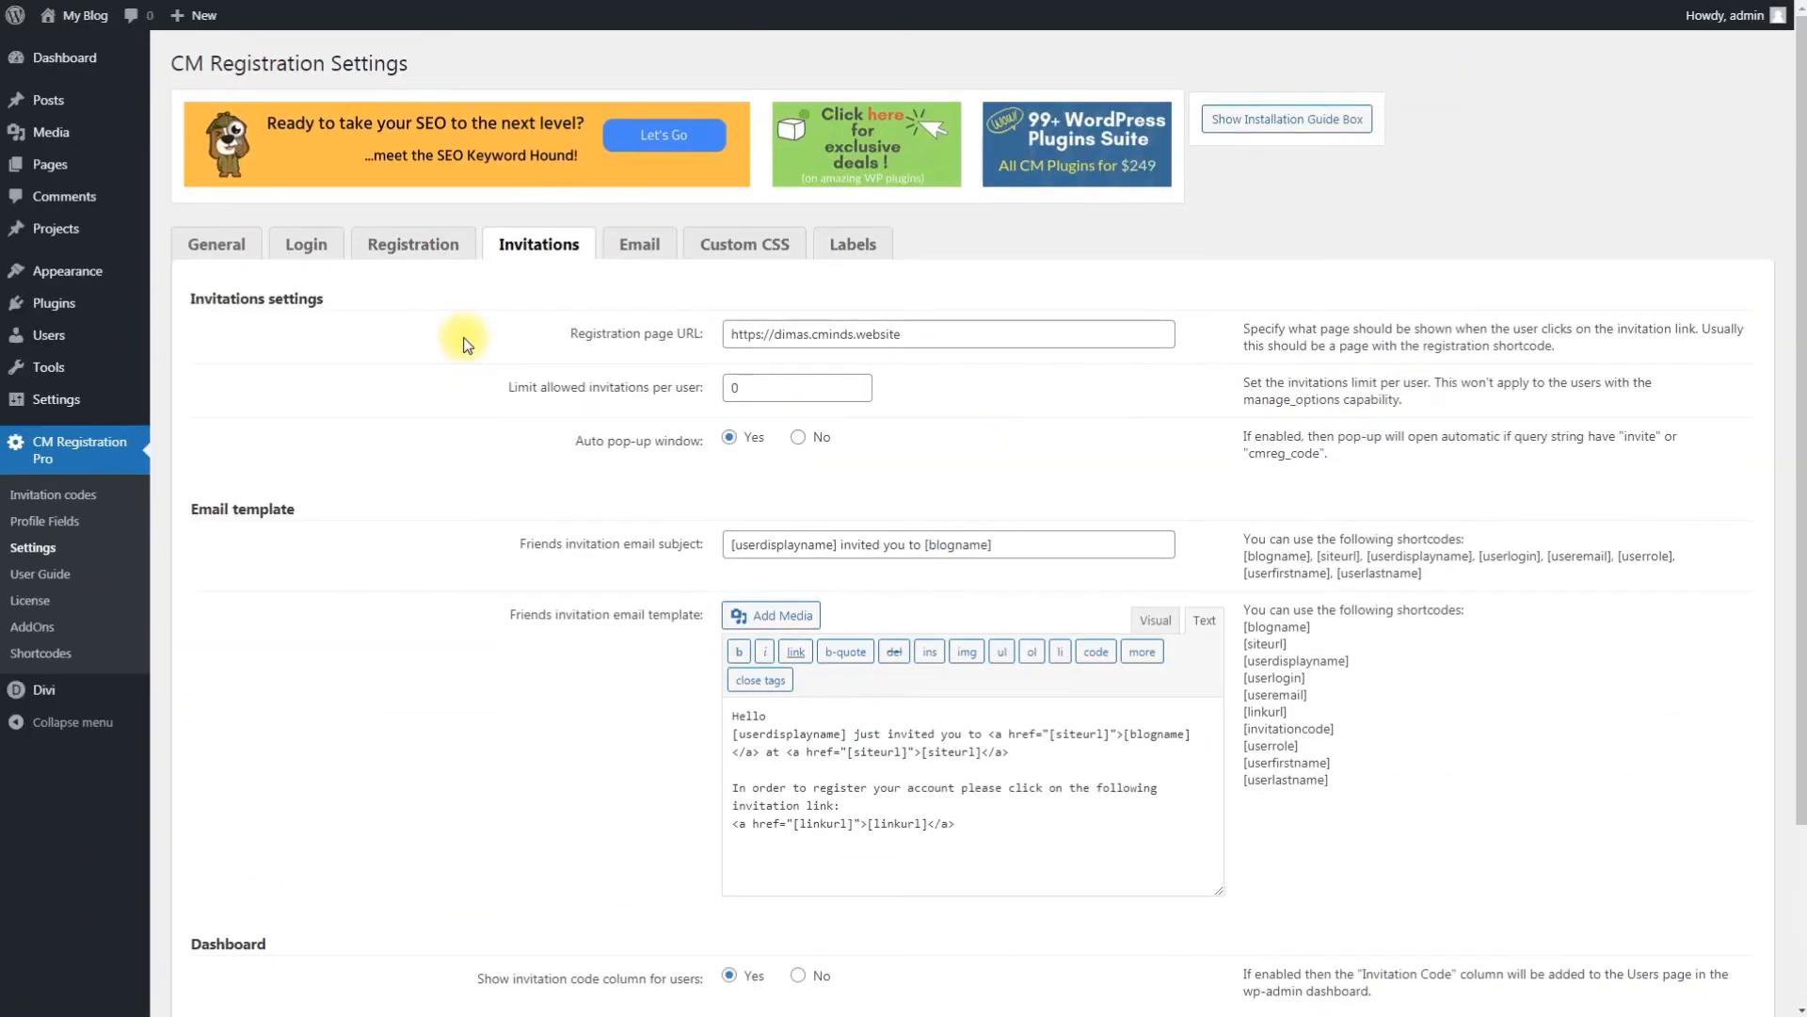
Step: Open the Email tab and review all the email subjects and templates
{"action": "left_click", "coordinate": [652, 253]}
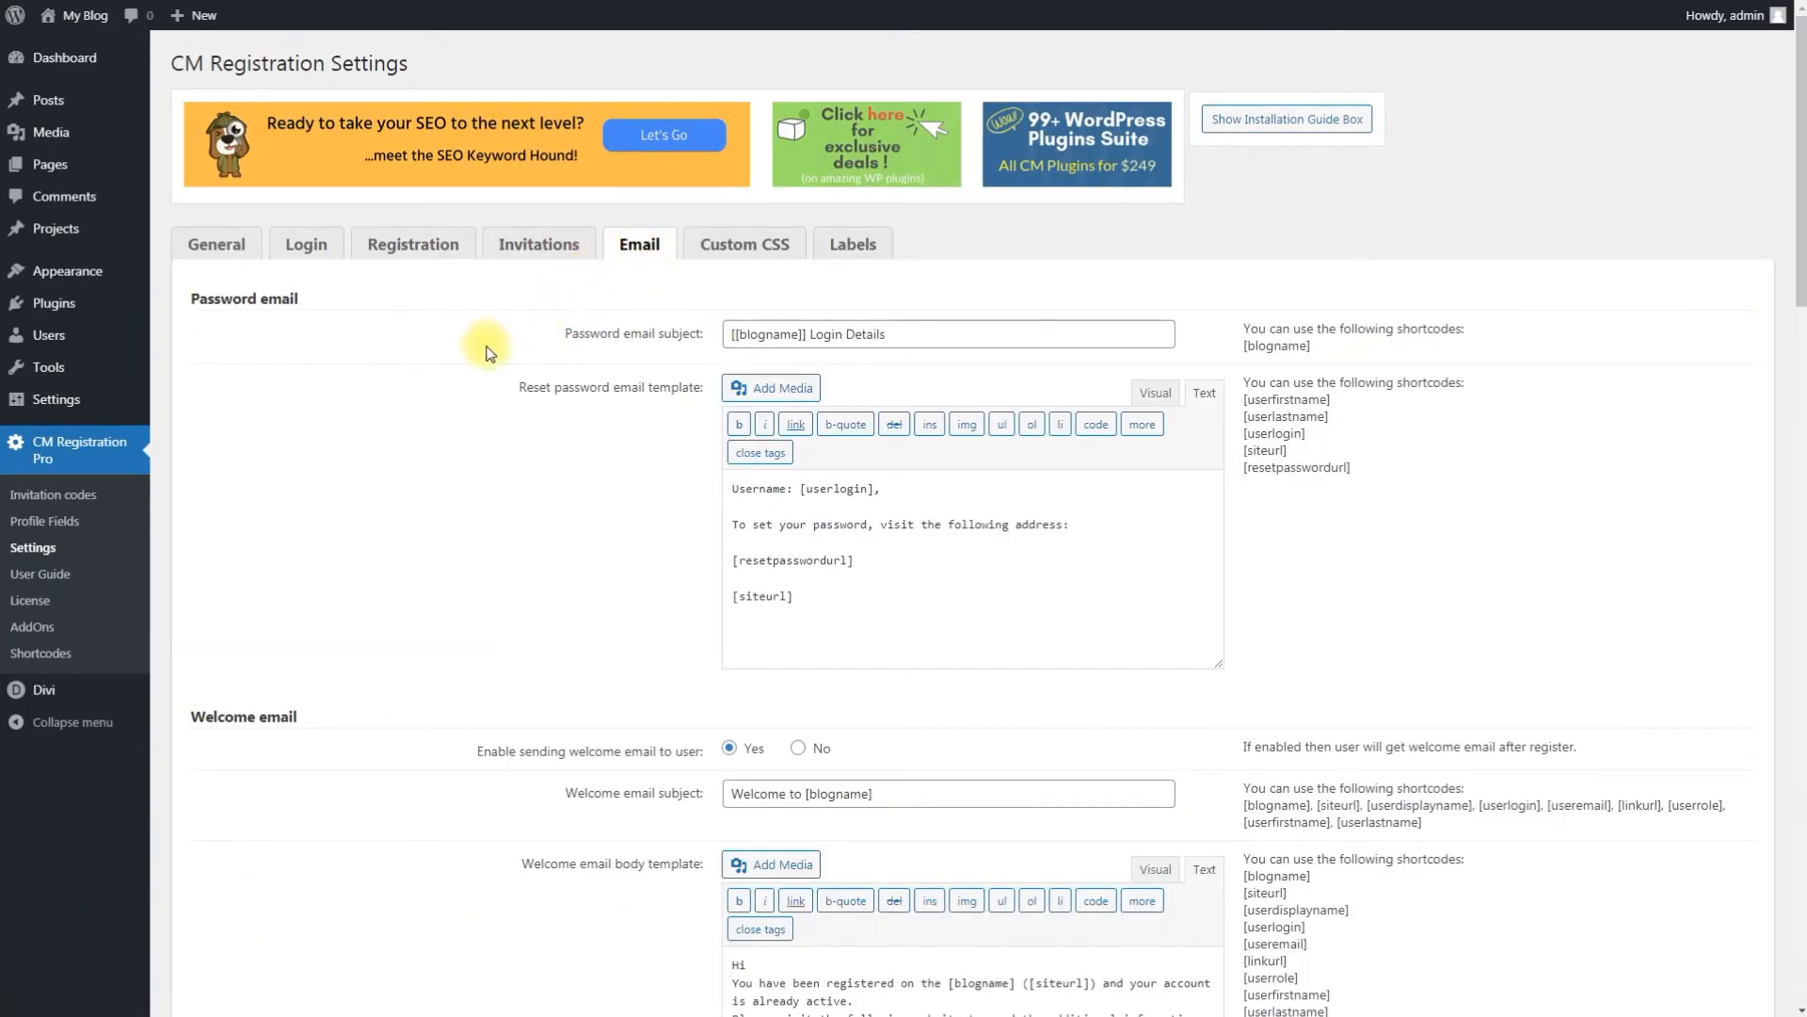
{"action": "scroll", "coordinate": [486, 353], "scroll_direction": "down", "scroll_amount": 7}
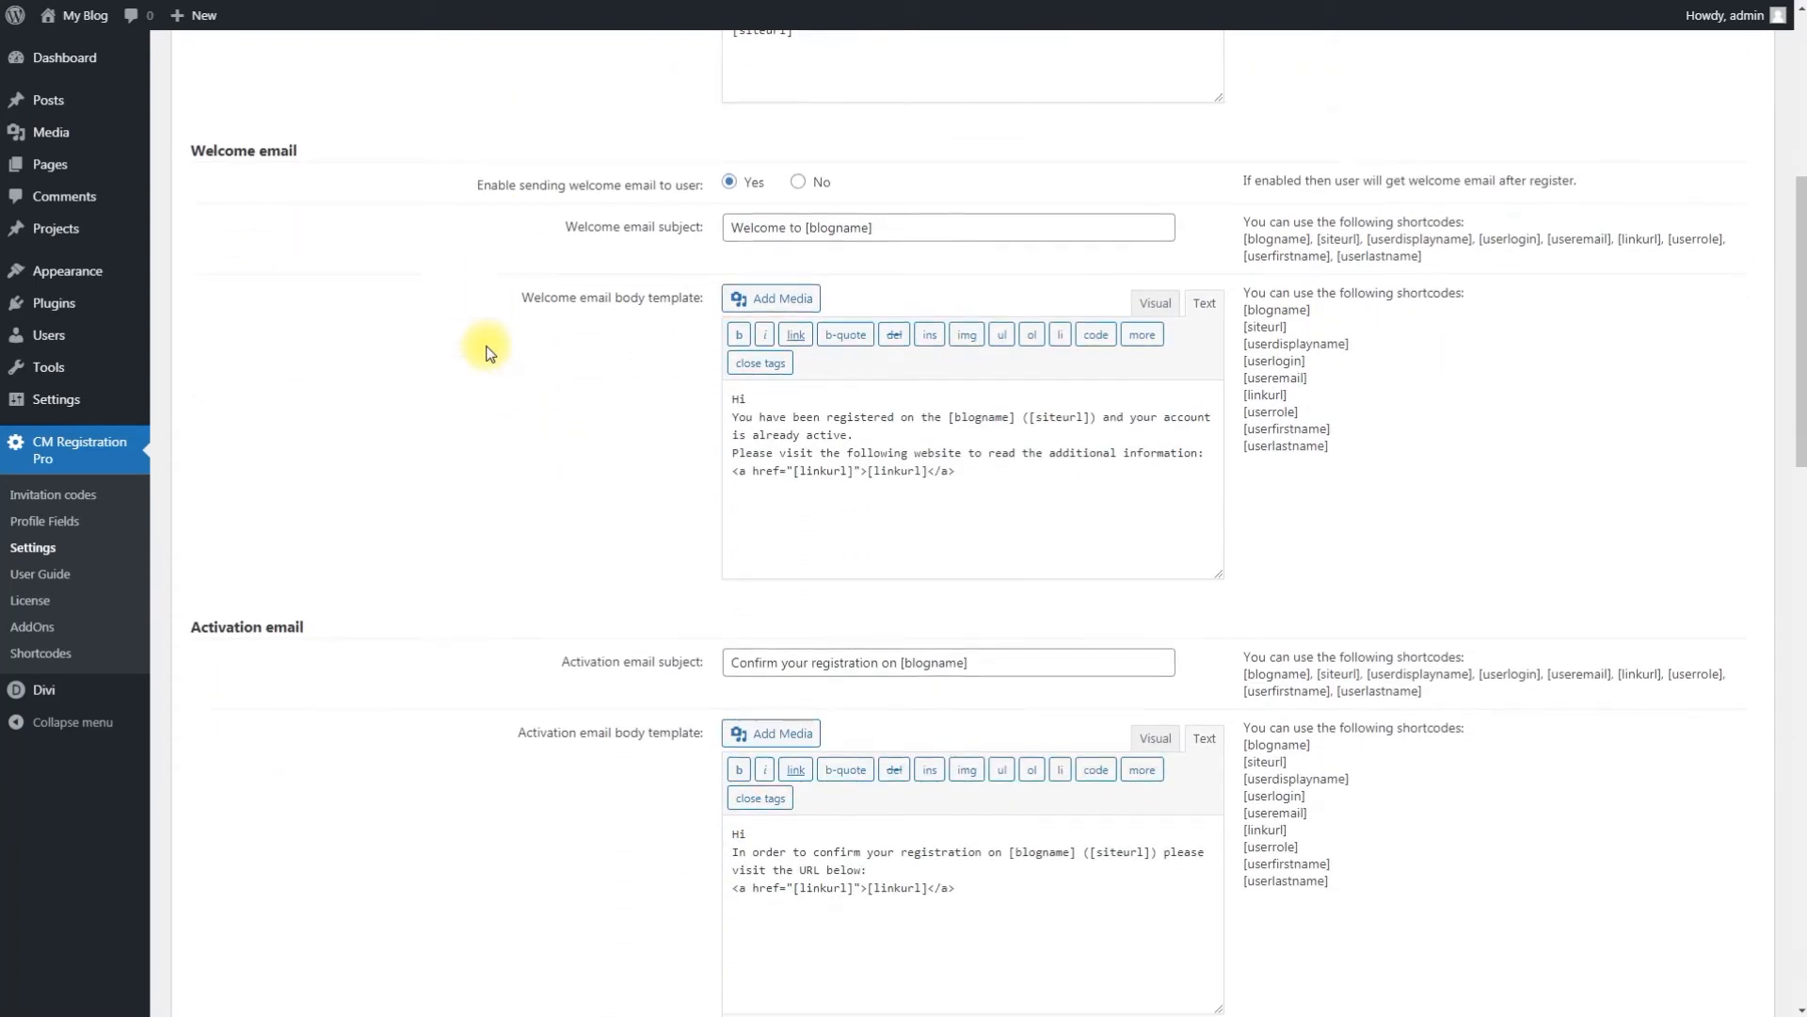
{"action": "scroll", "coordinate": [487, 352], "scroll_direction": "down", "scroll_amount": 6}
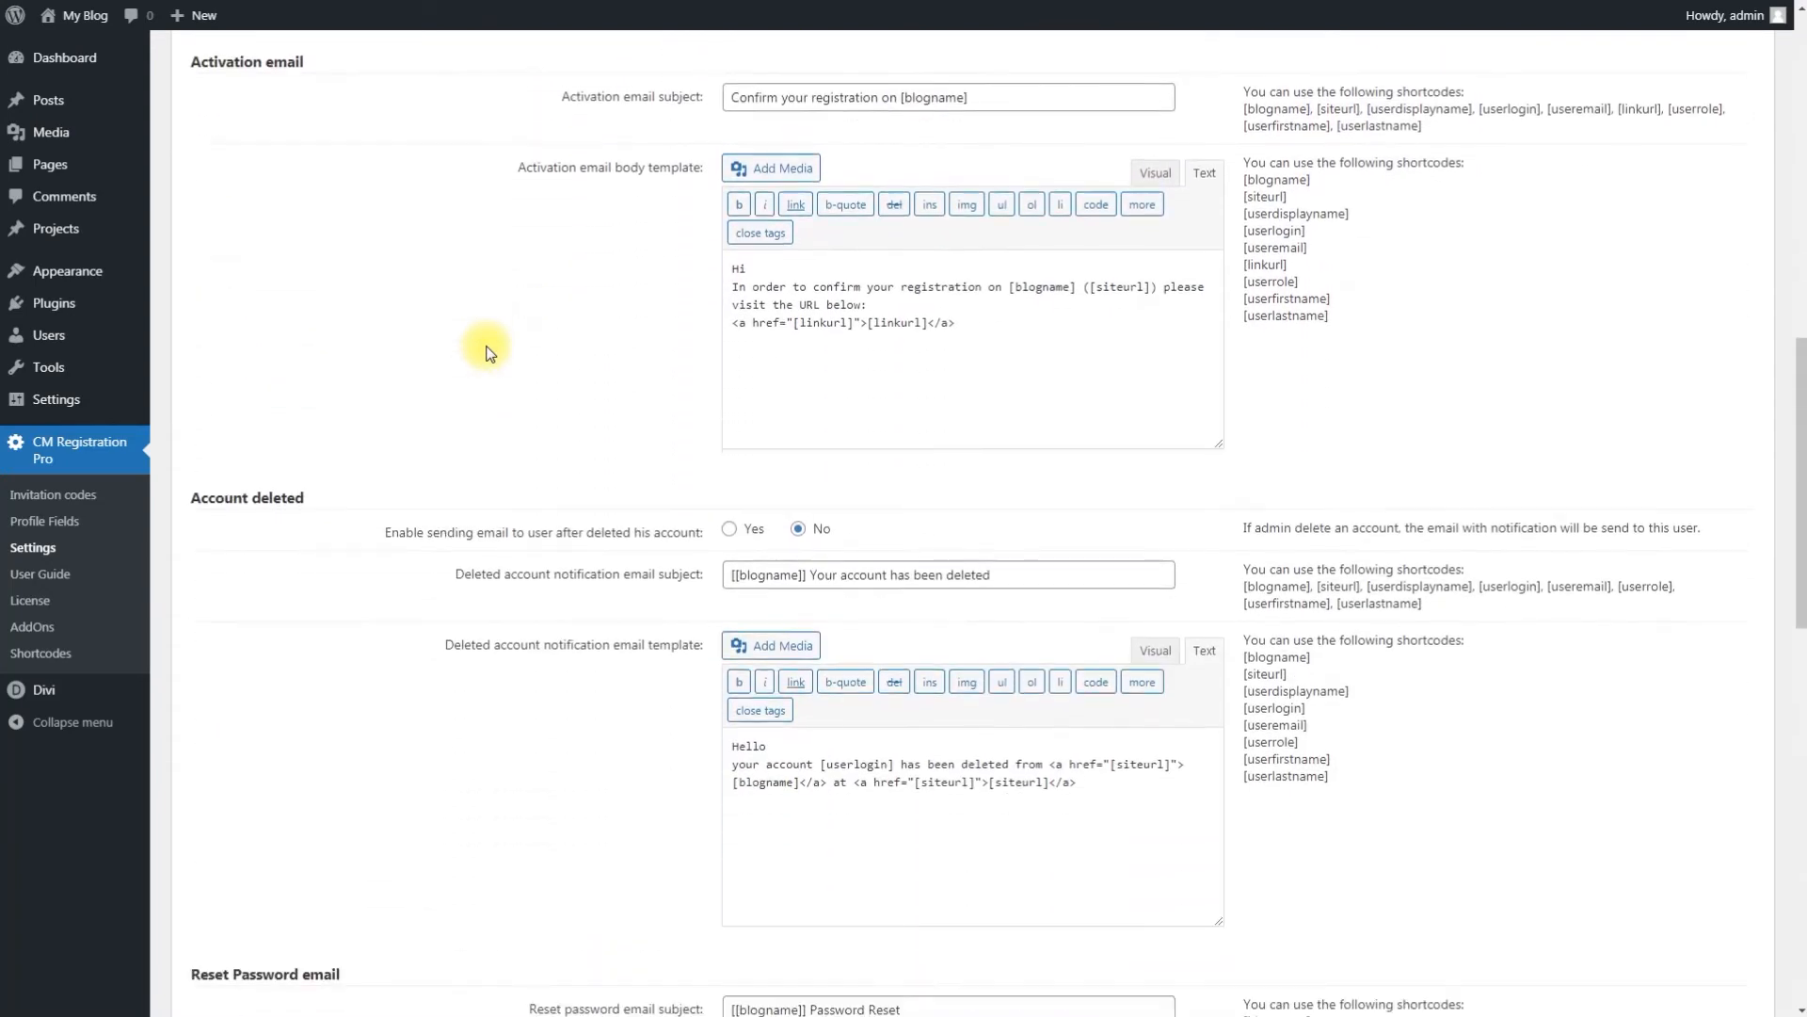
{"action": "scroll", "coordinate": [487, 352], "scroll_direction": "down", "scroll_amount": 6}
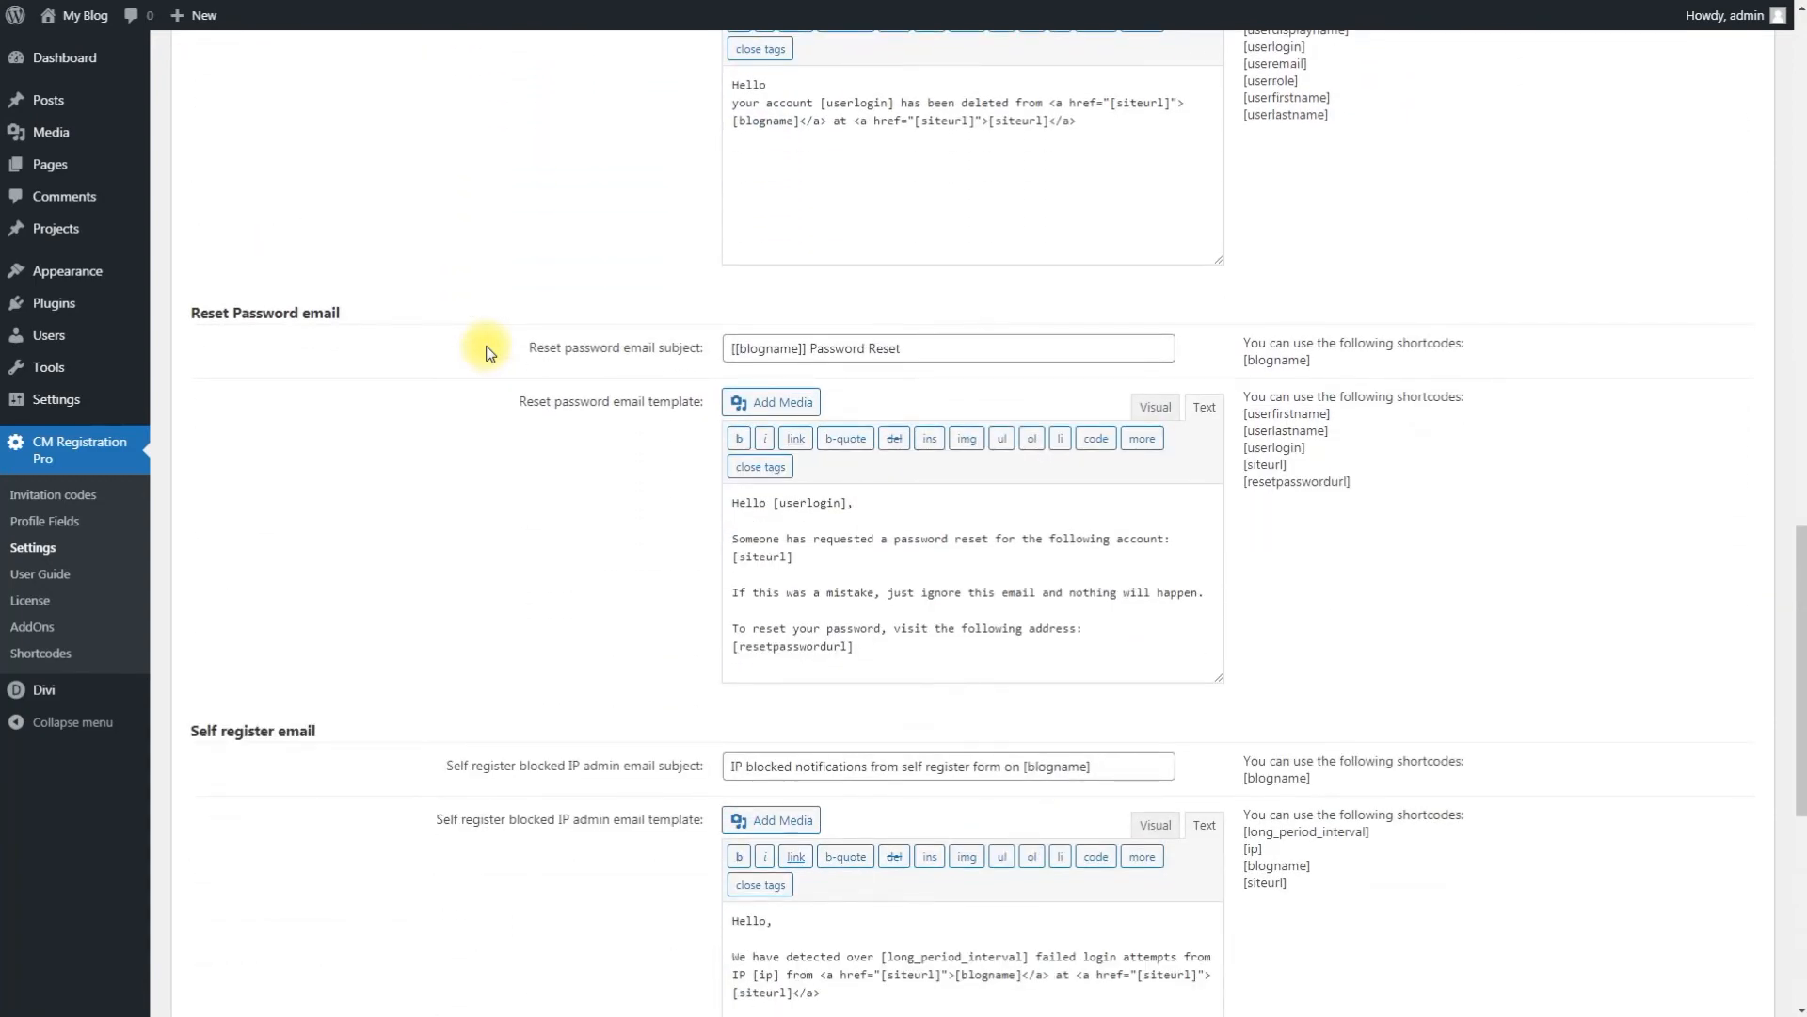
{"action": "scroll", "coordinate": [487, 352], "scroll_direction": "down", "scroll_amount": 6}
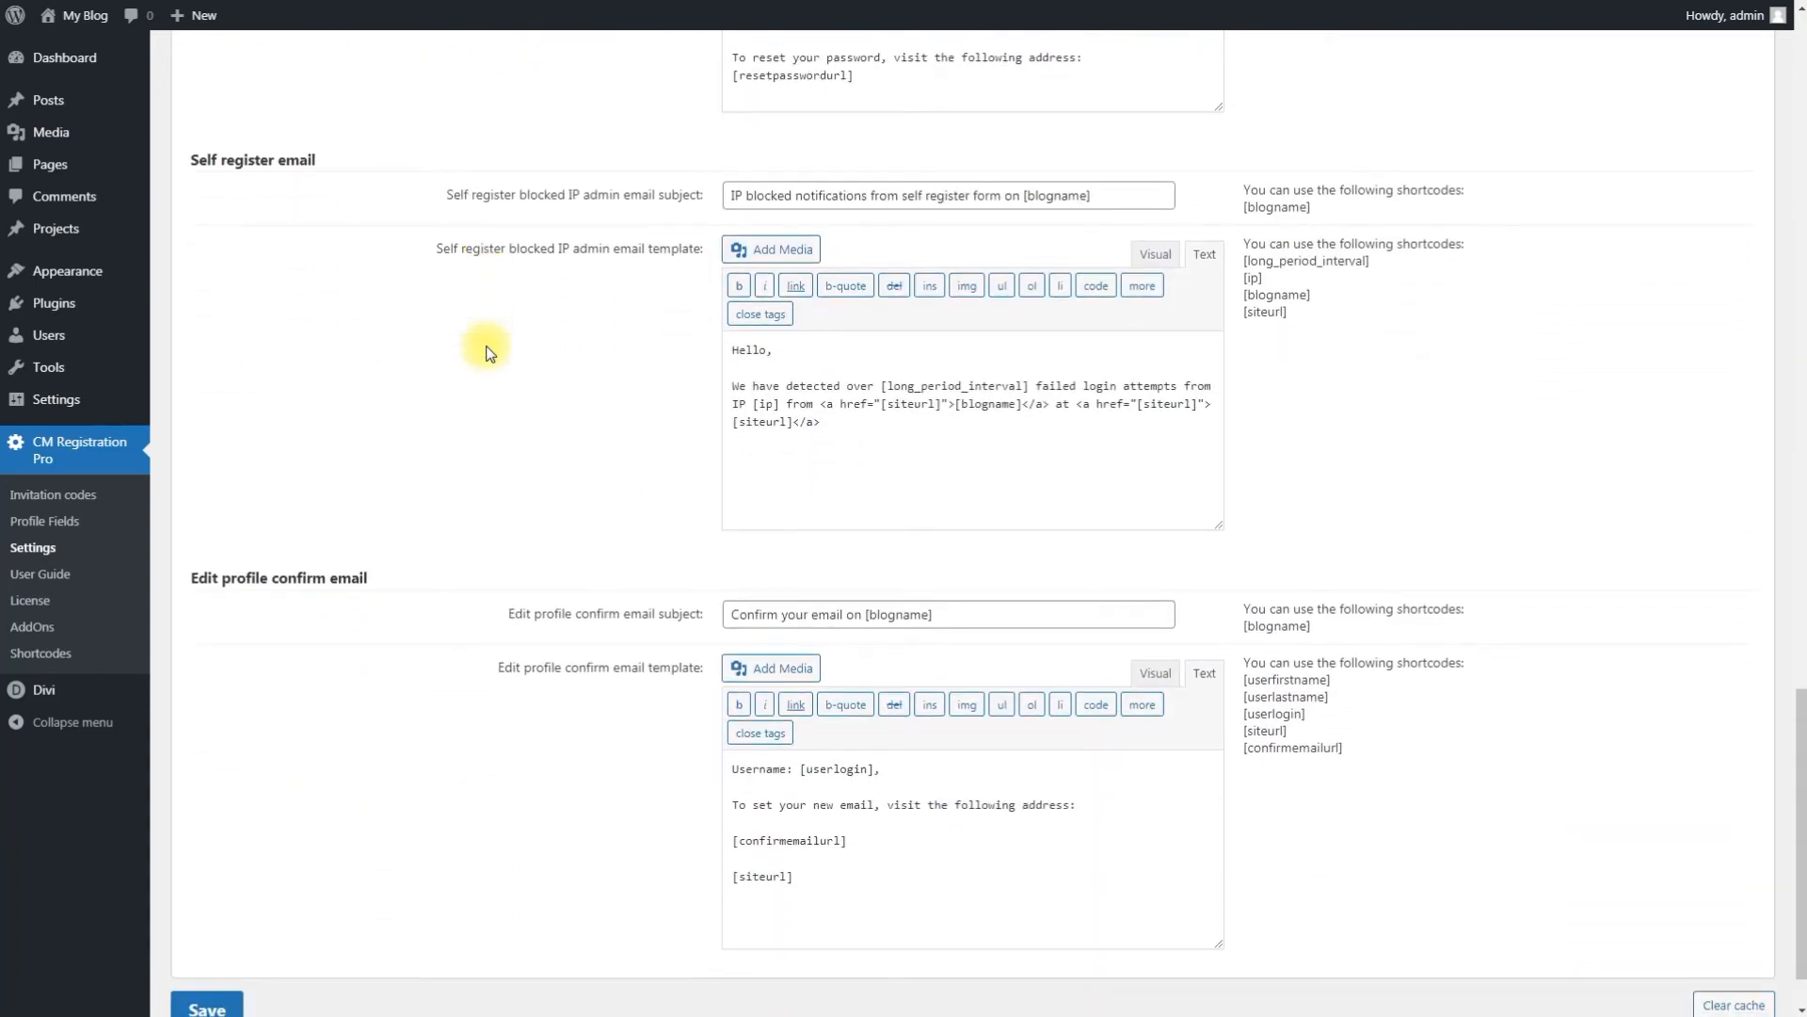
{"action": "scroll", "coordinate": [487, 352], "scroll_direction": "down", "scroll_amount": 2}
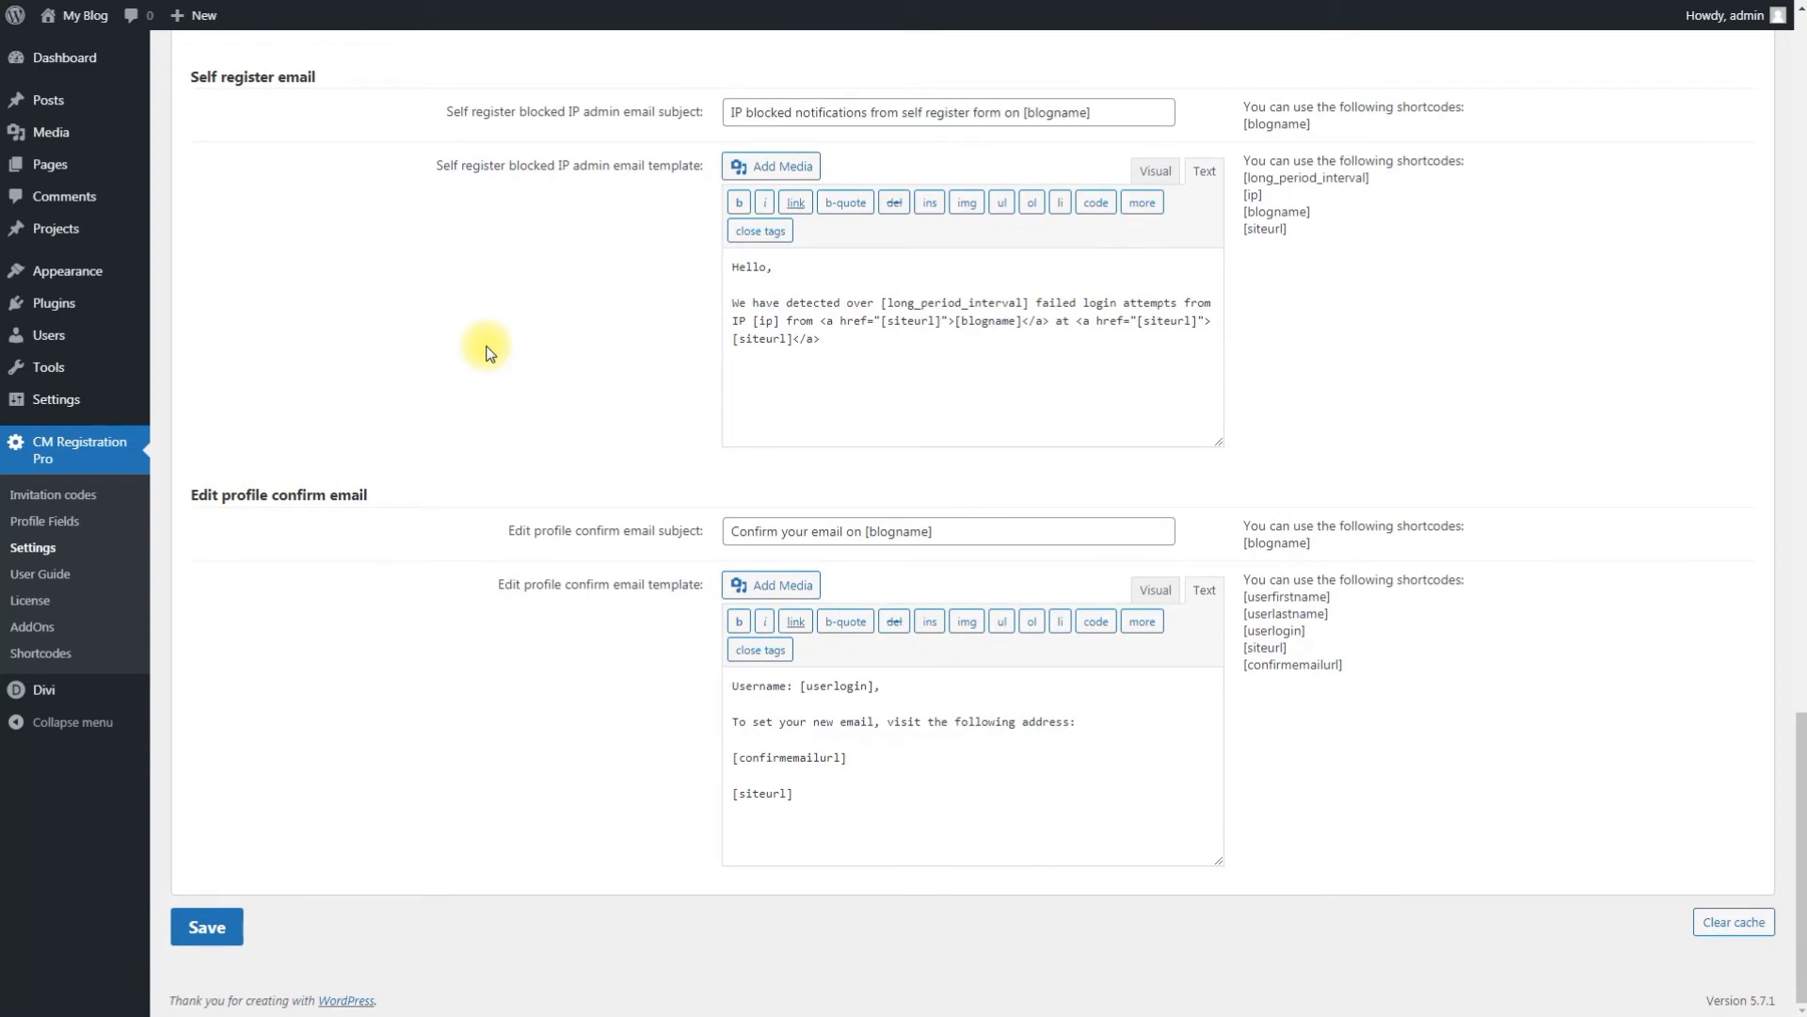
{"action": "scroll", "coordinate": [487, 352], "scroll_direction": "up", "scroll_amount": 20}
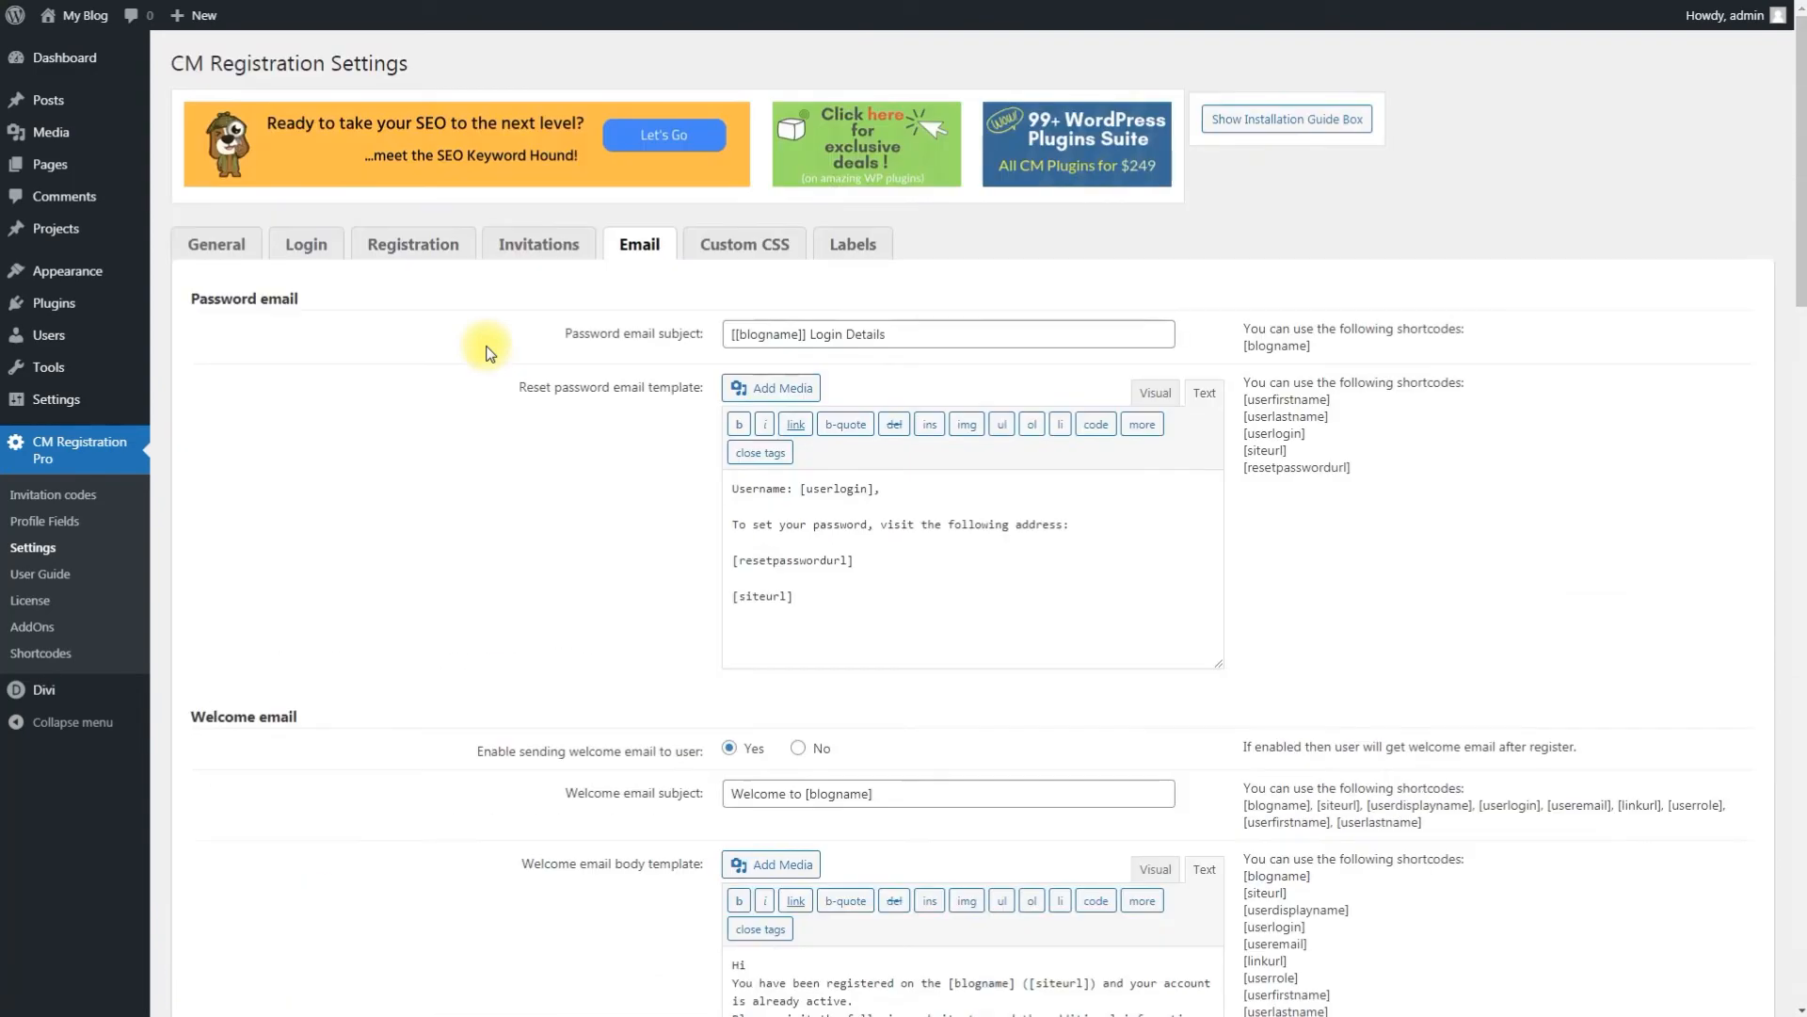
Step: Open the Custom CSS tab and review the typical style modifications
{"action": "left_click", "coordinate": [762, 246]}
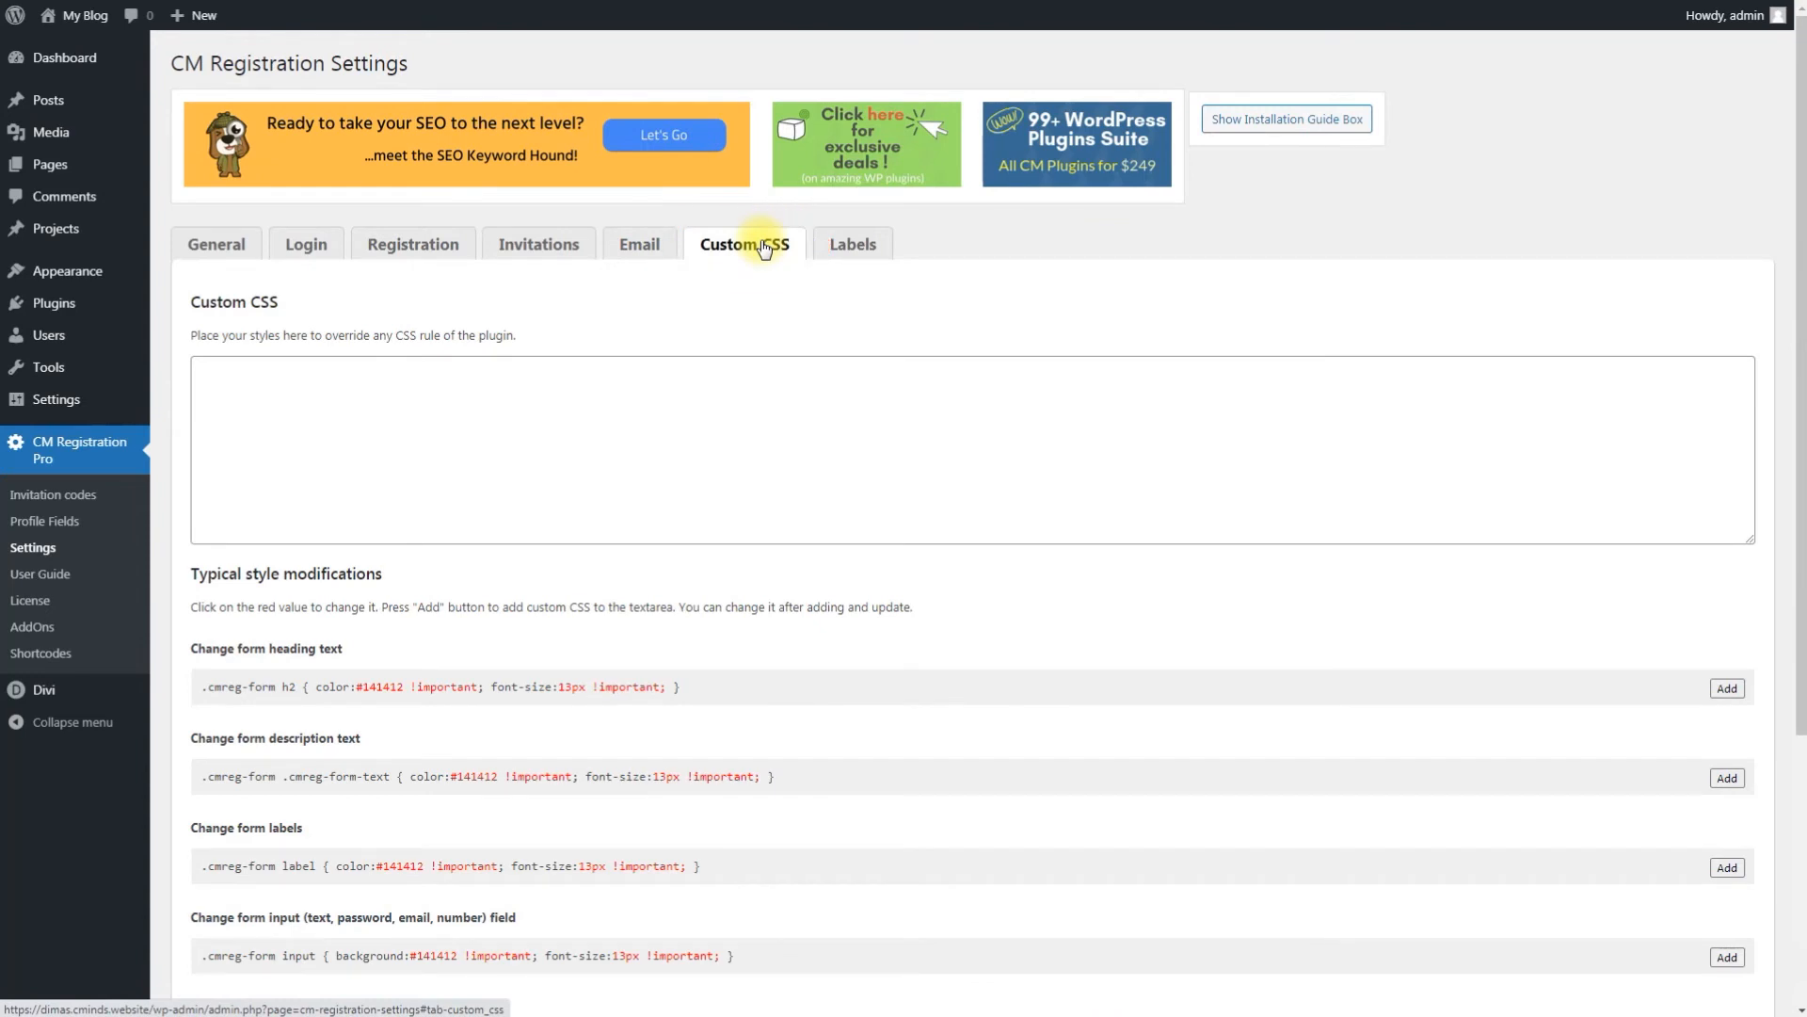
{"action": "scroll", "coordinate": [763, 247], "scroll_direction": "down", "scroll_amount": 4}
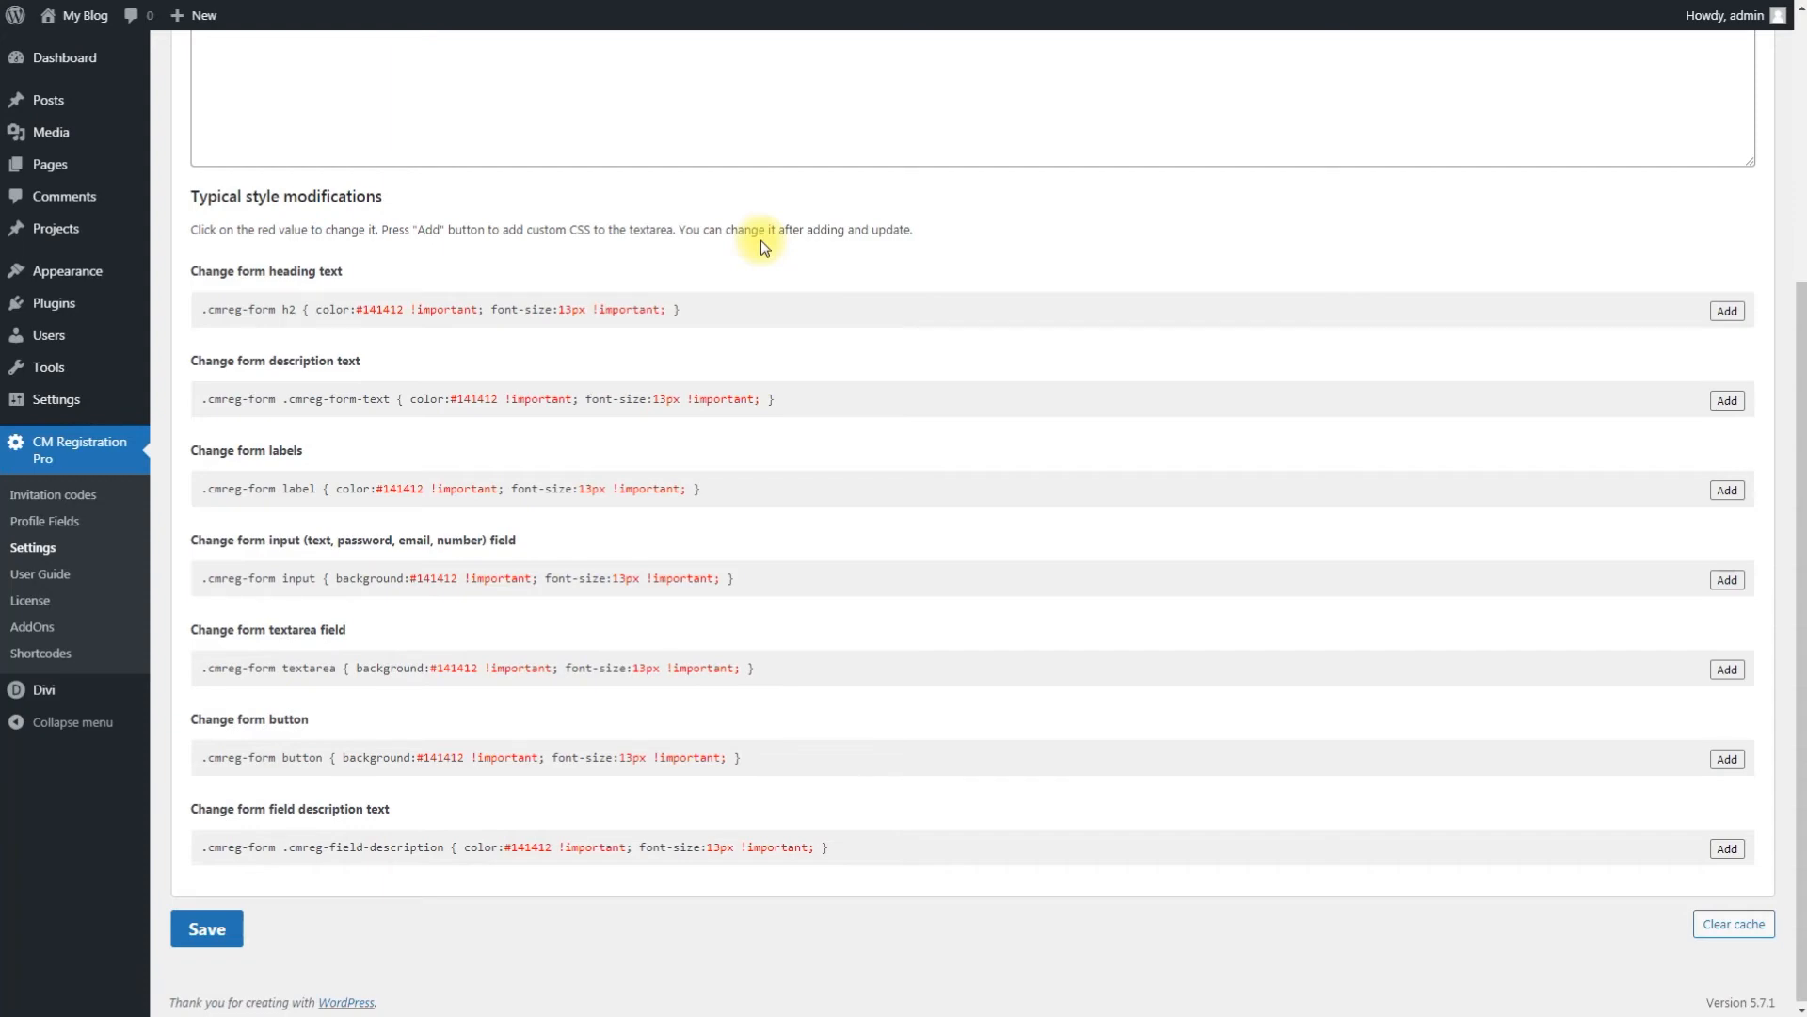
{"action": "scroll", "coordinate": [761, 240], "scroll_direction": "up", "scroll_amount": 5}
Step: Review the Labels tab and save the CM Registration settings
{"action": "left_click", "coordinate": [854, 246]}
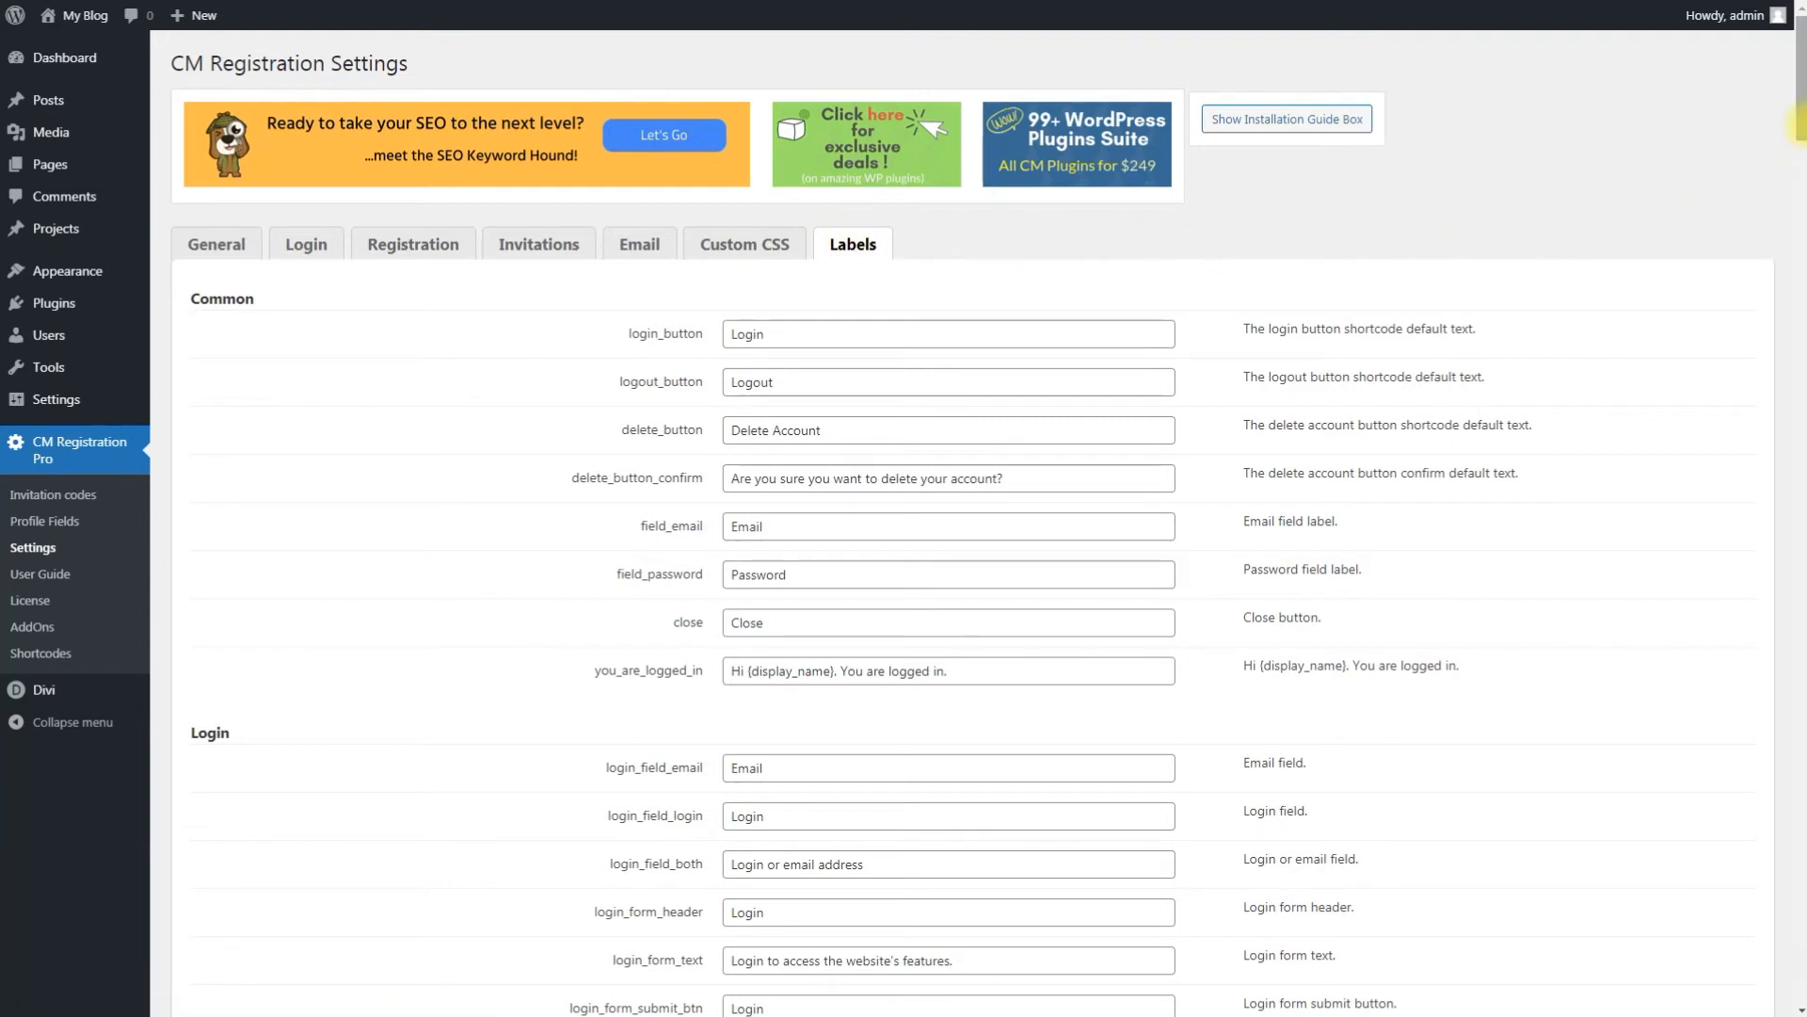
{"action": "left_click_drag", "start_coordinate": [1794, 106], "coordinate": [1798, 167]}
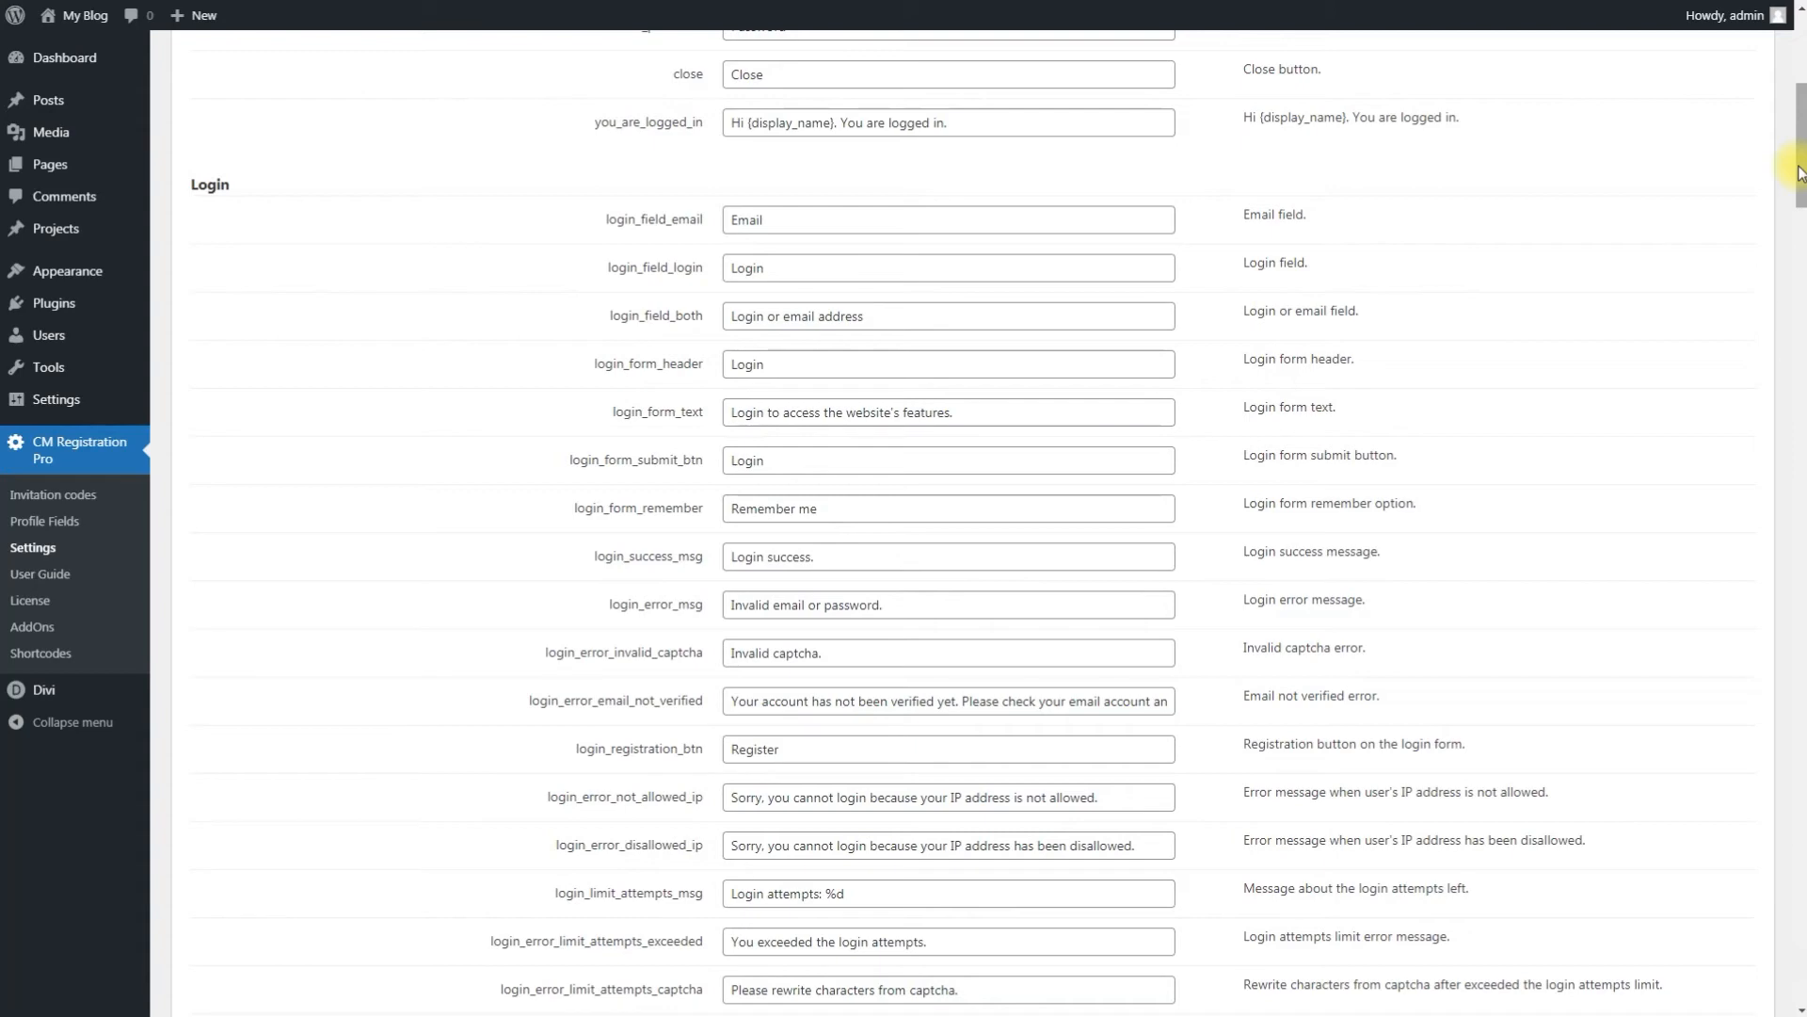
{"action": "left_click_drag", "start_coordinate": [1800, 169], "coordinate": [1800, 1007]}
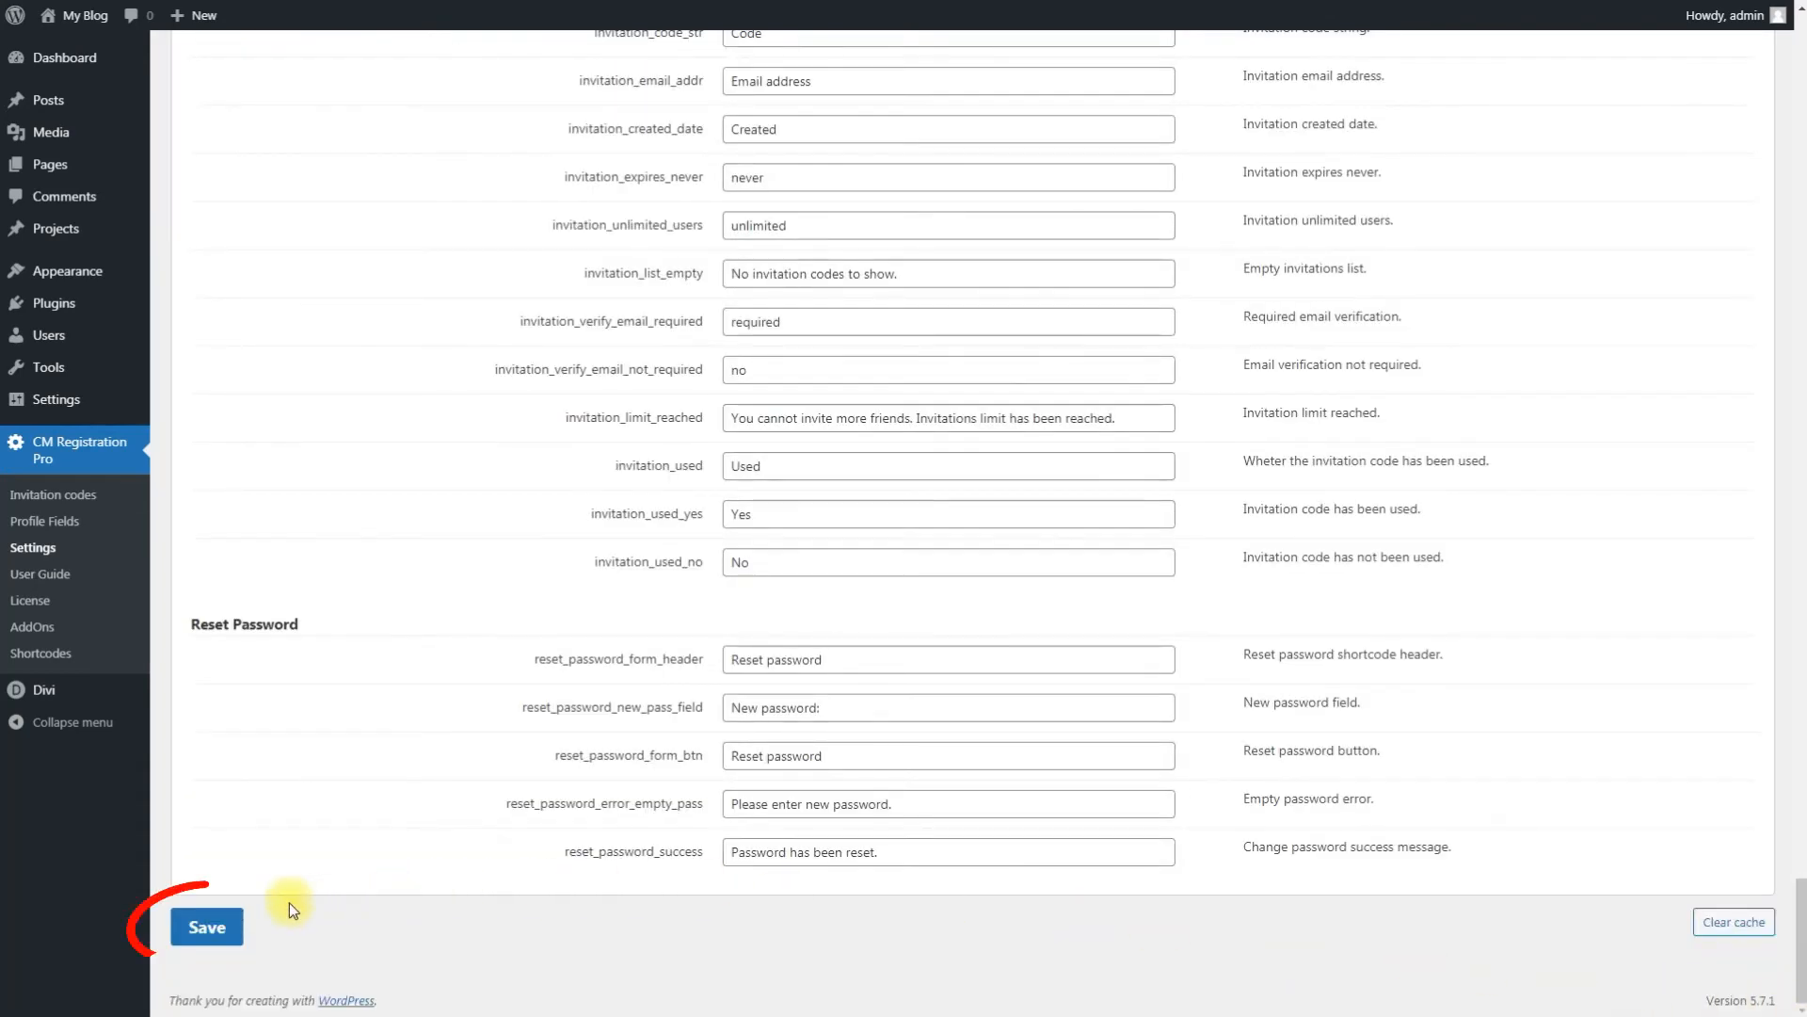
{"action": "left_click", "coordinate": [207, 929]}
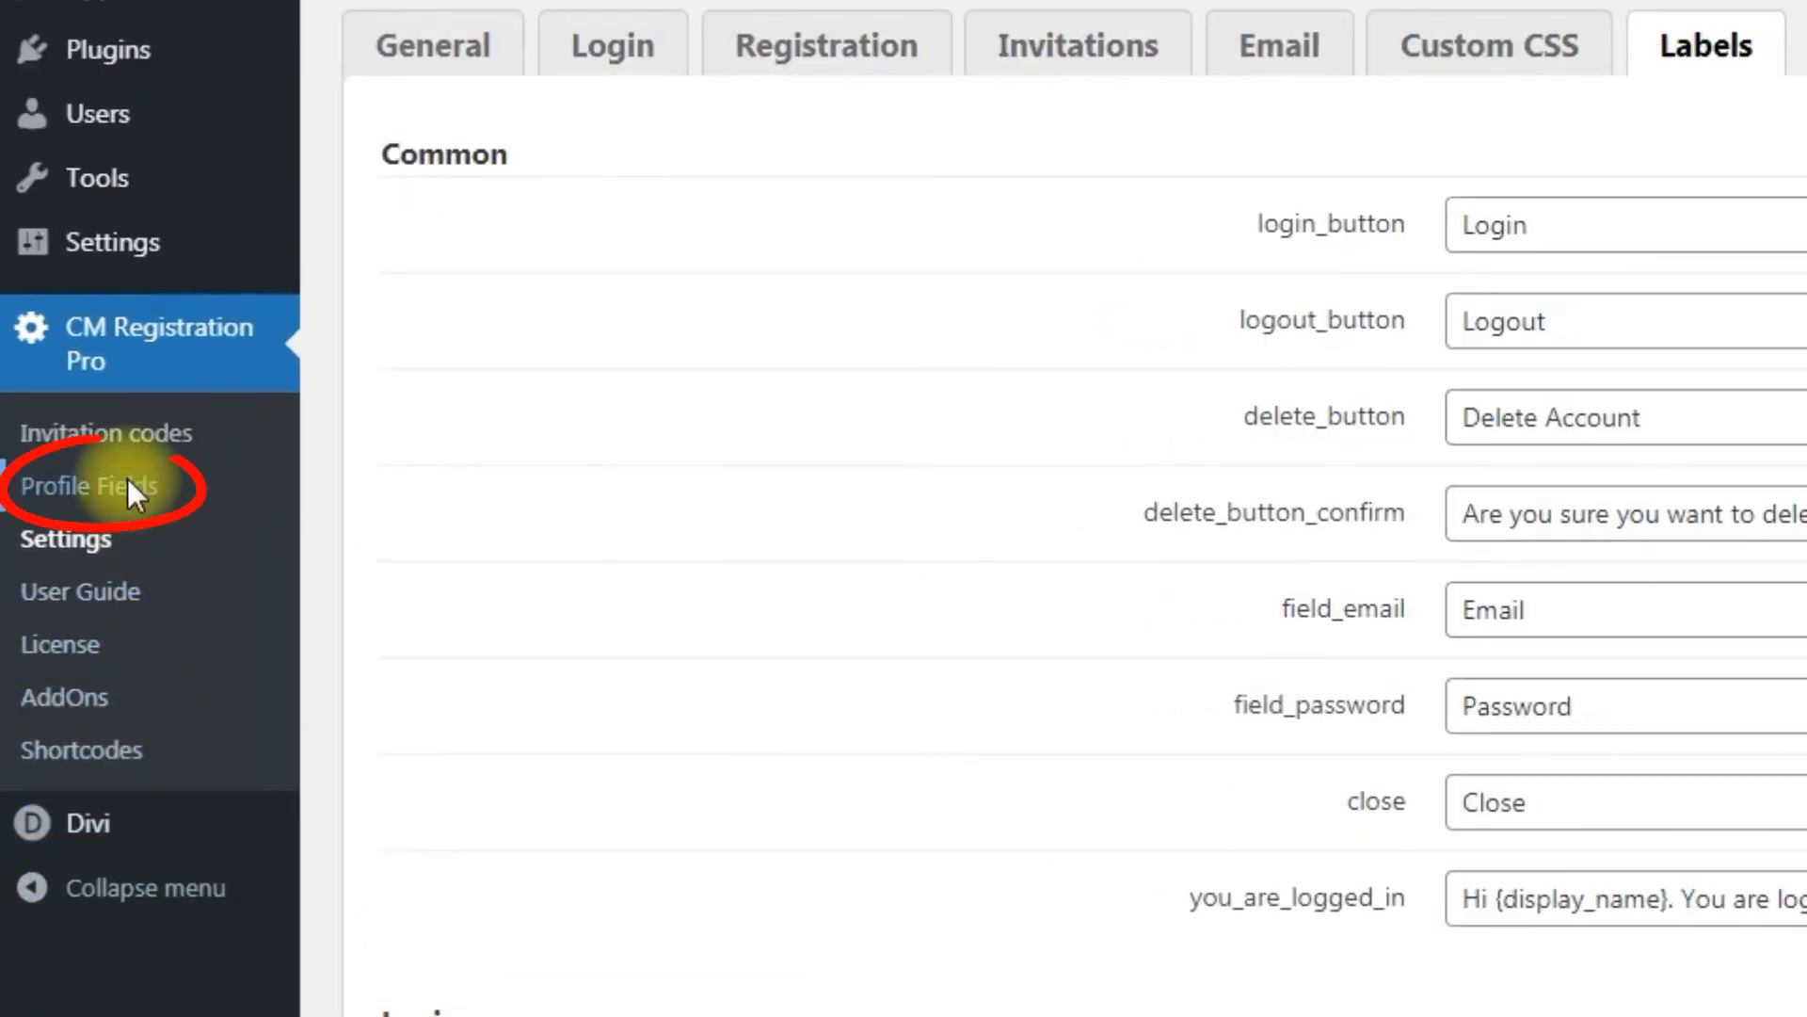
Step: Open Profile Fields and add a Text Input field below the Invitation Code field
{"action": "left_click", "coordinate": [127, 478]}
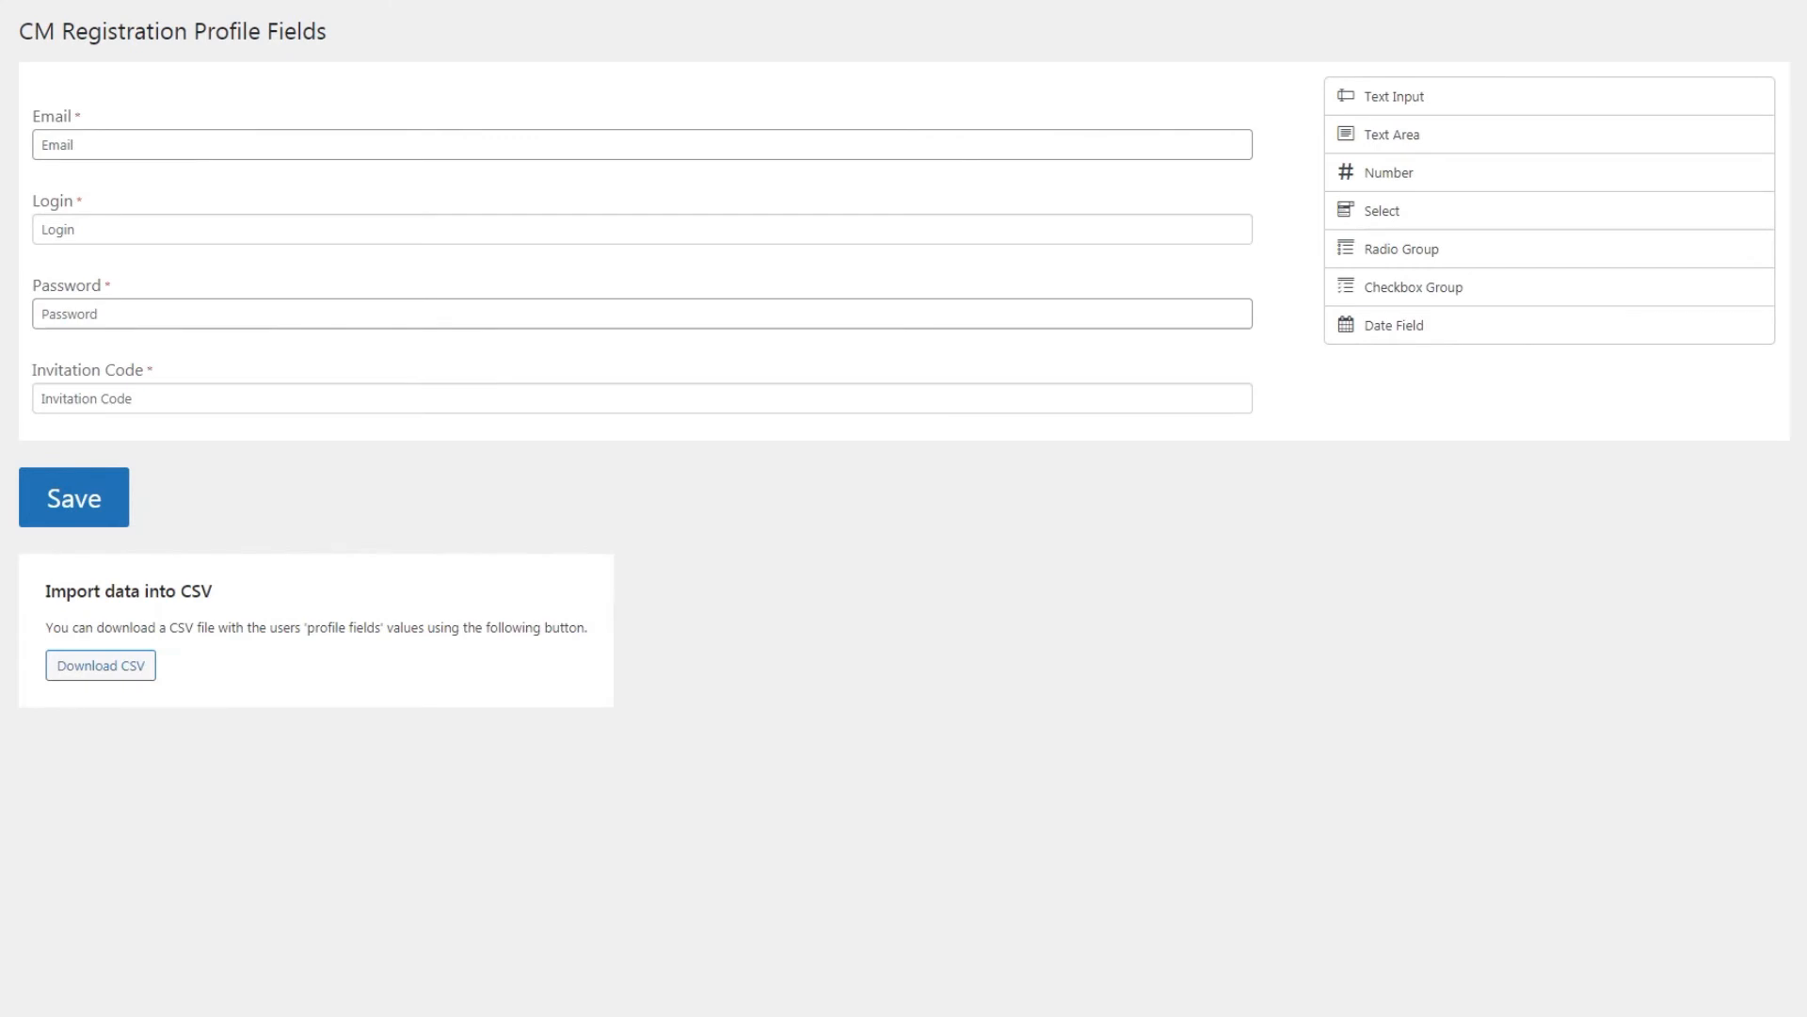
{"action": "left_click_drag", "start_coordinate": [1408, 99], "coordinate": [420, 458]}
{"action": "scroll", "coordinate": [392, 492], "scroll_direction": "down", "scroll_amount": 2}
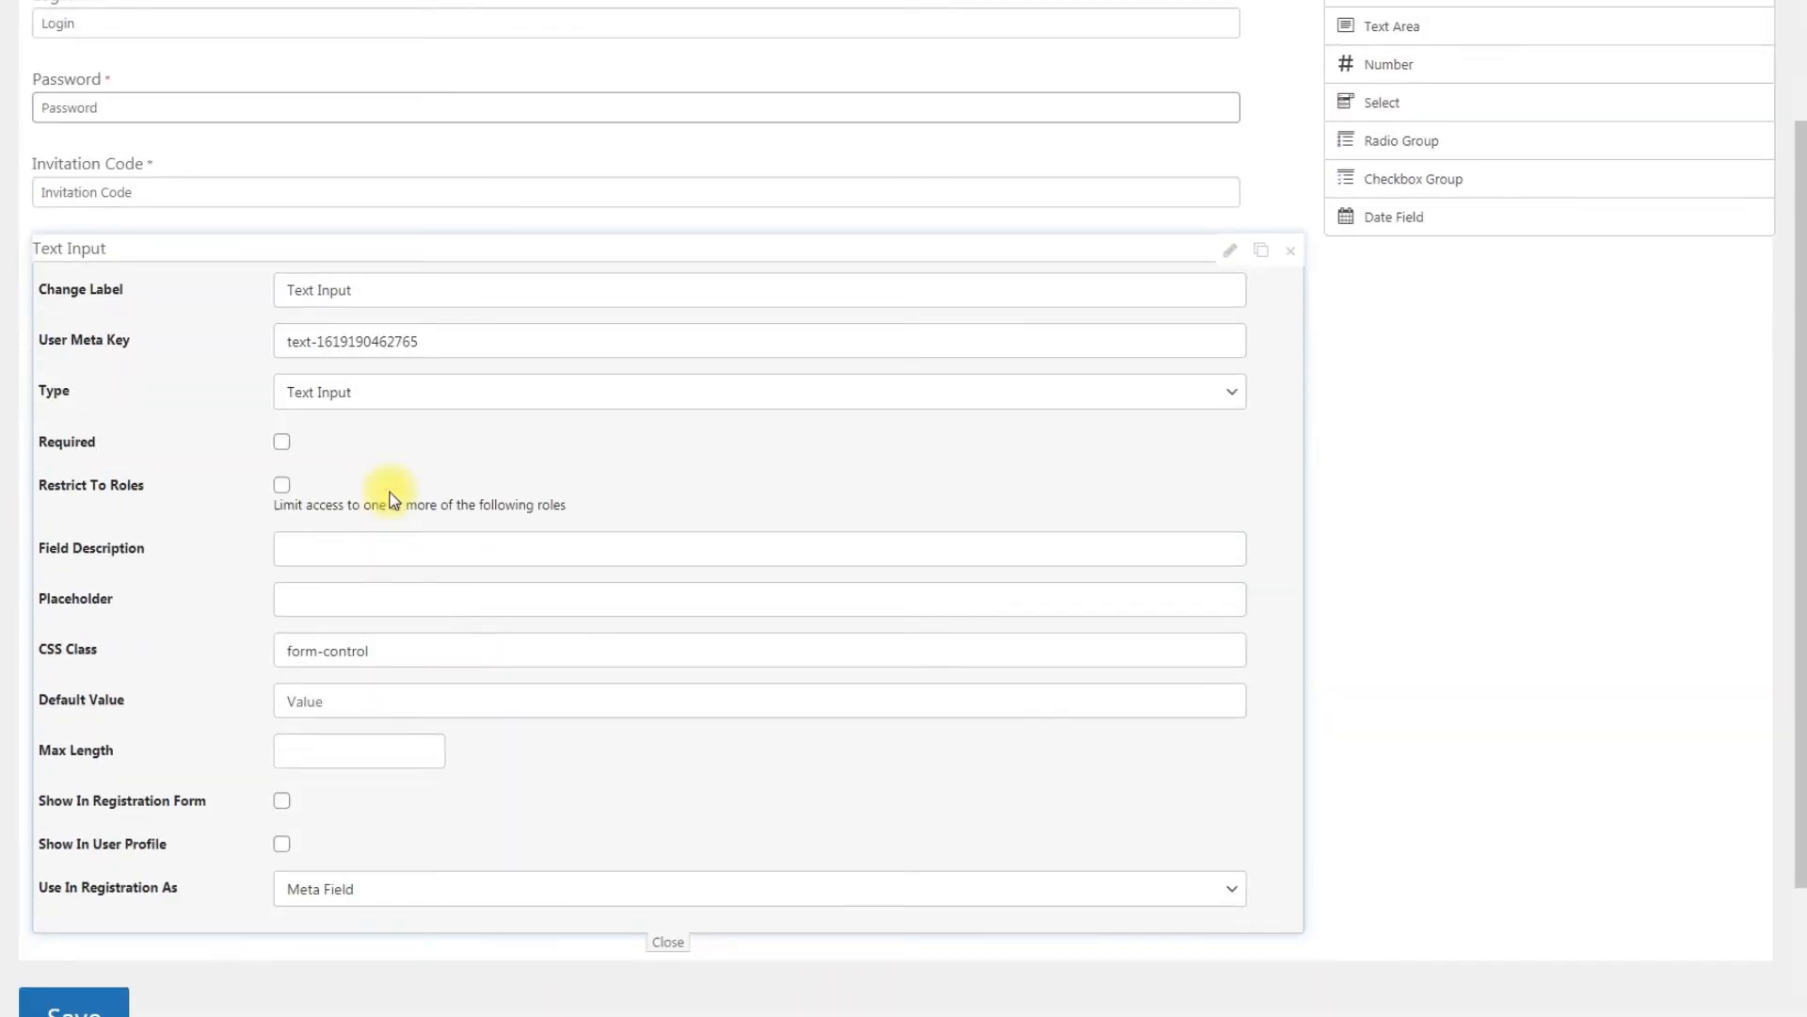
Step: Label the new field "Your phone:" and set its type to tel
{"action": "left_click_drag", "start_coordinate": [374, 290], "coordinate": [243, 298]}
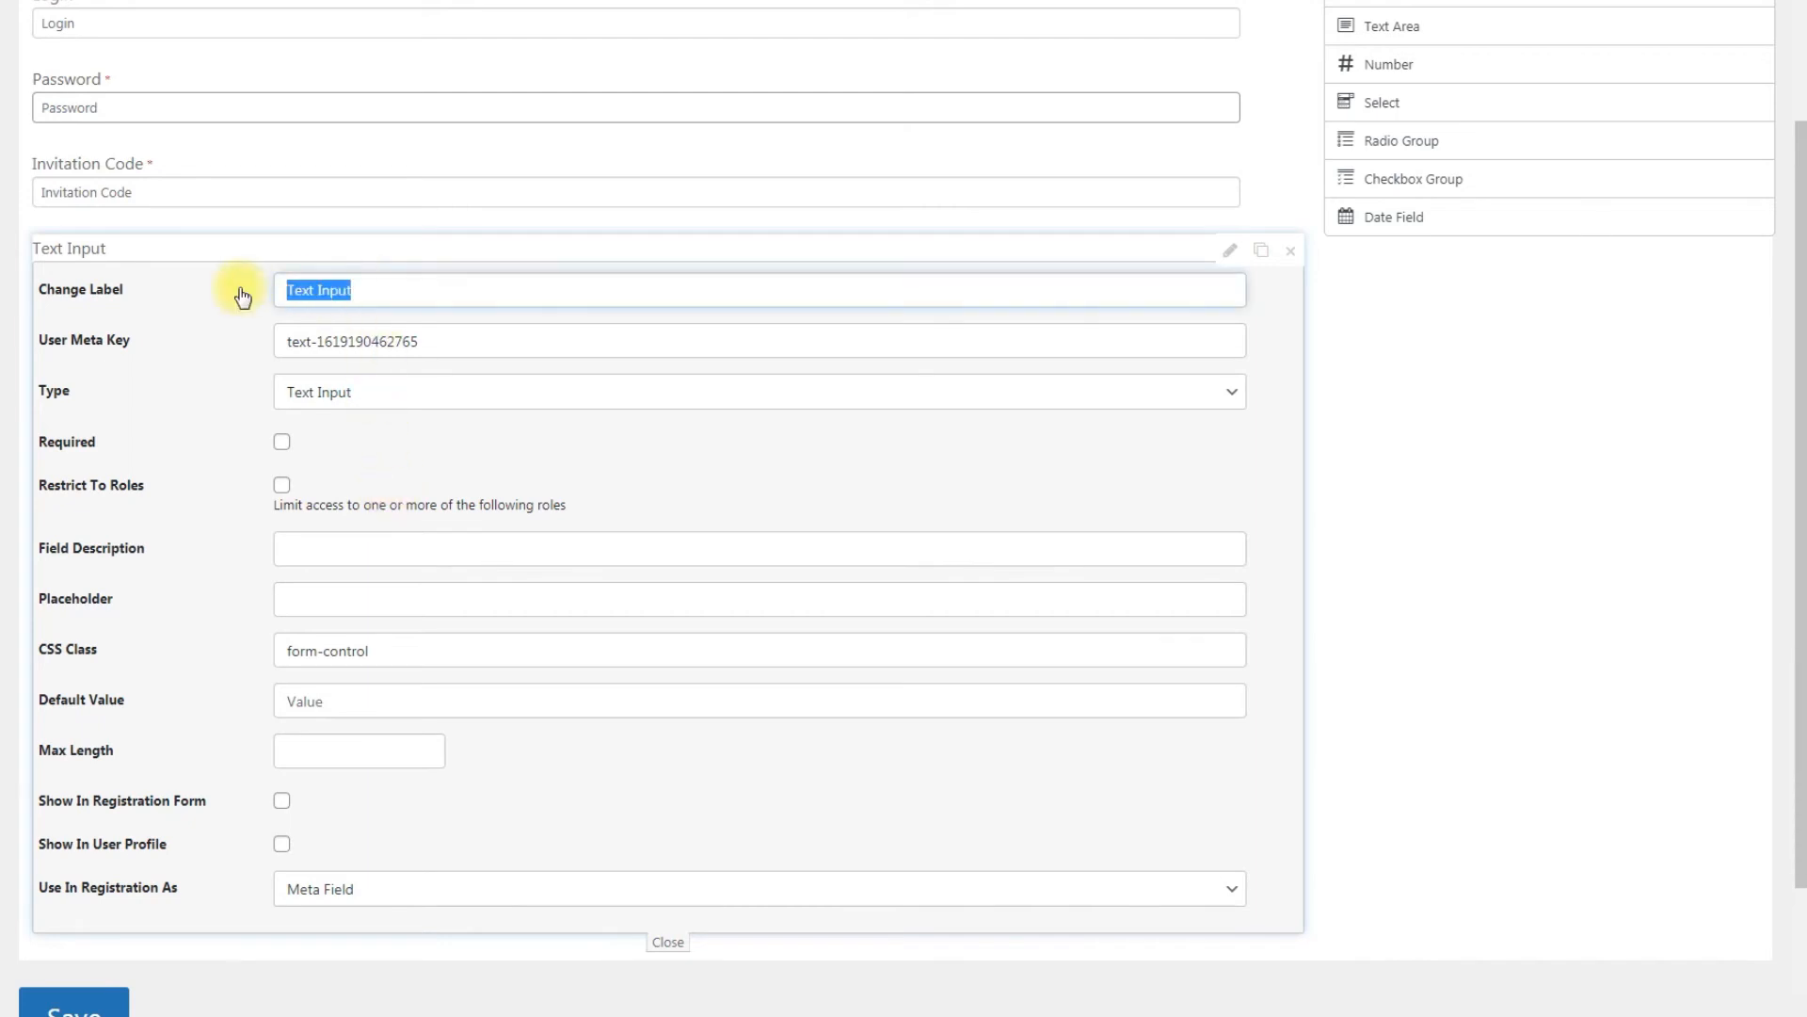
{"action": "type", "text": "Your phone:"}
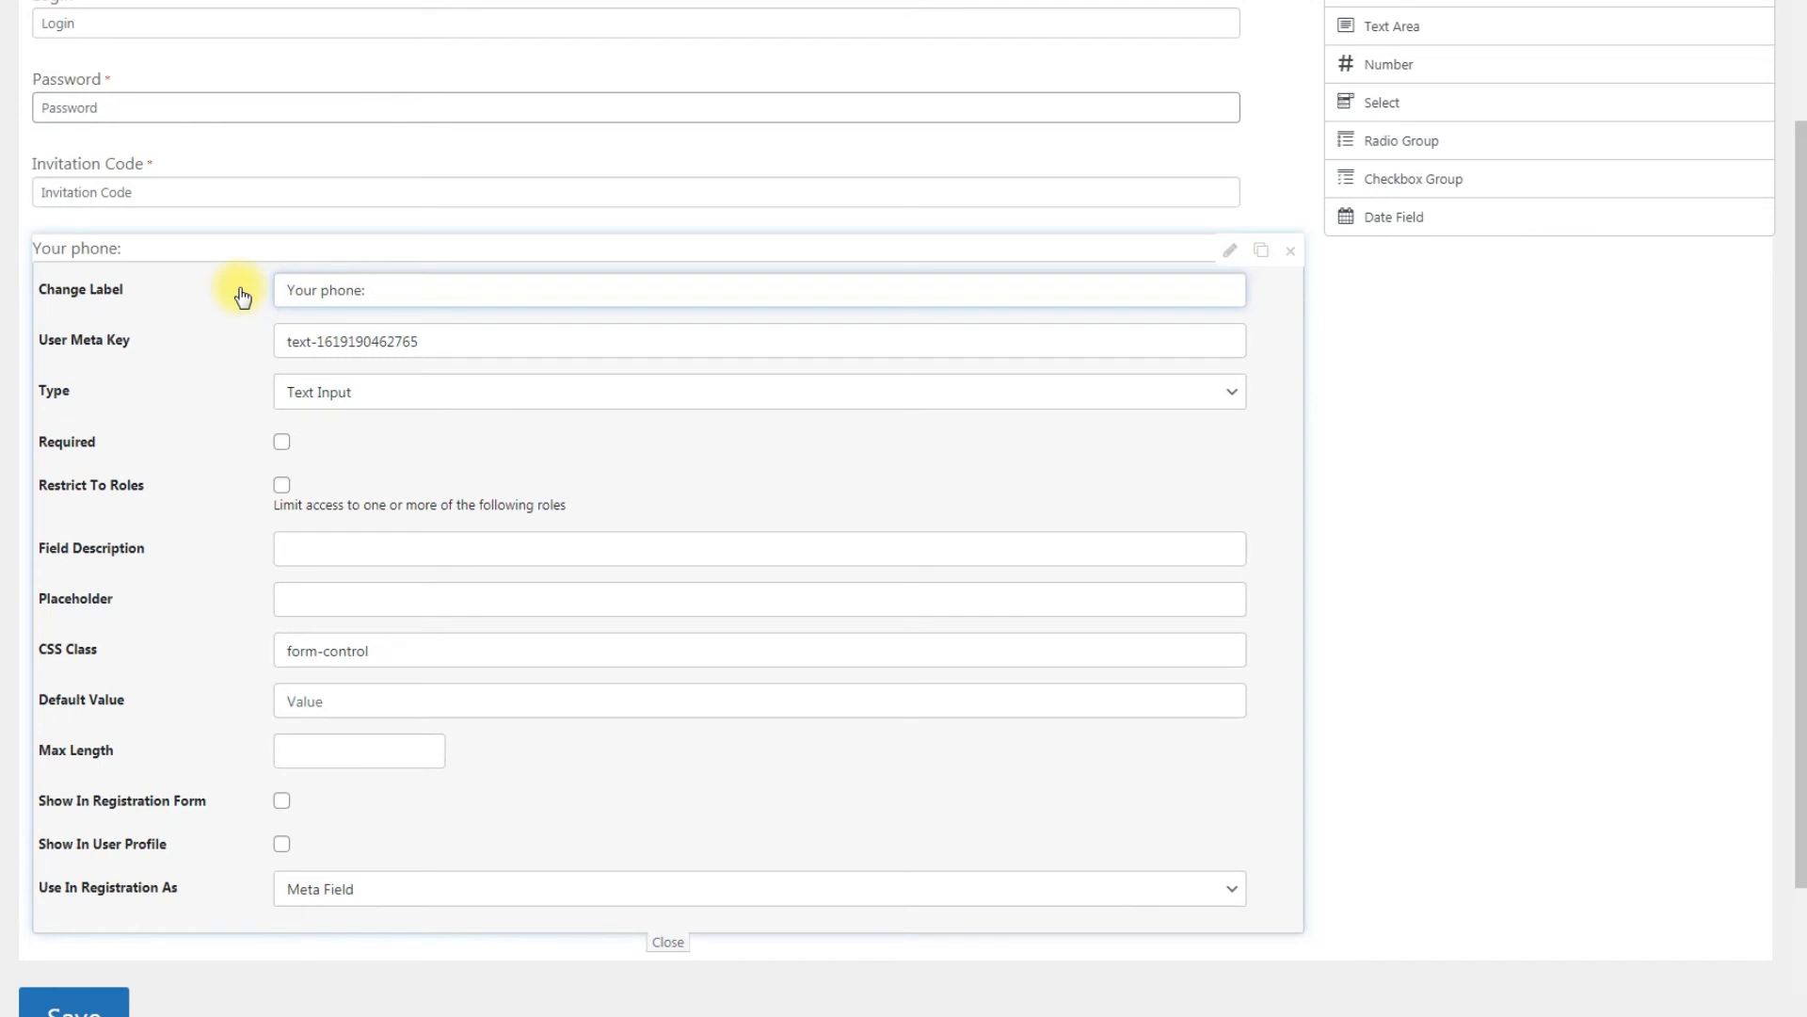
{"action": "left_click", "coordinate": [435, 393]}
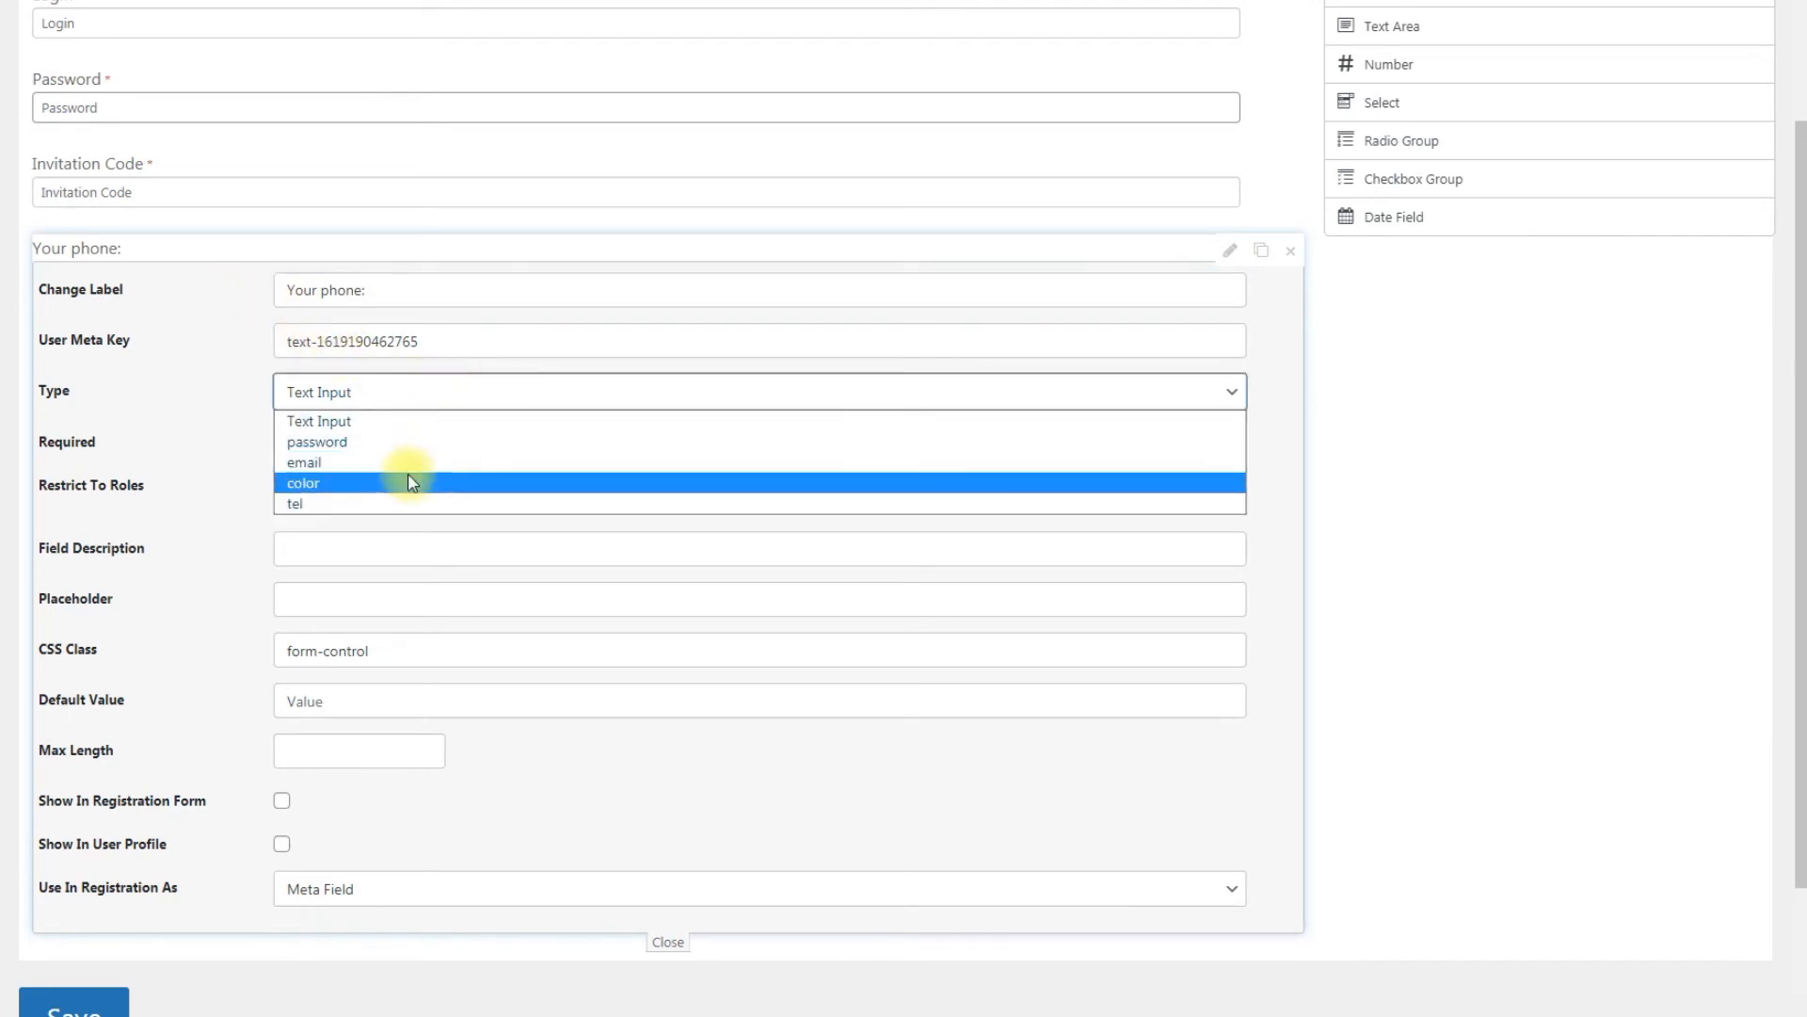
{"action": "left_click", "coordinate": [412, 501]}
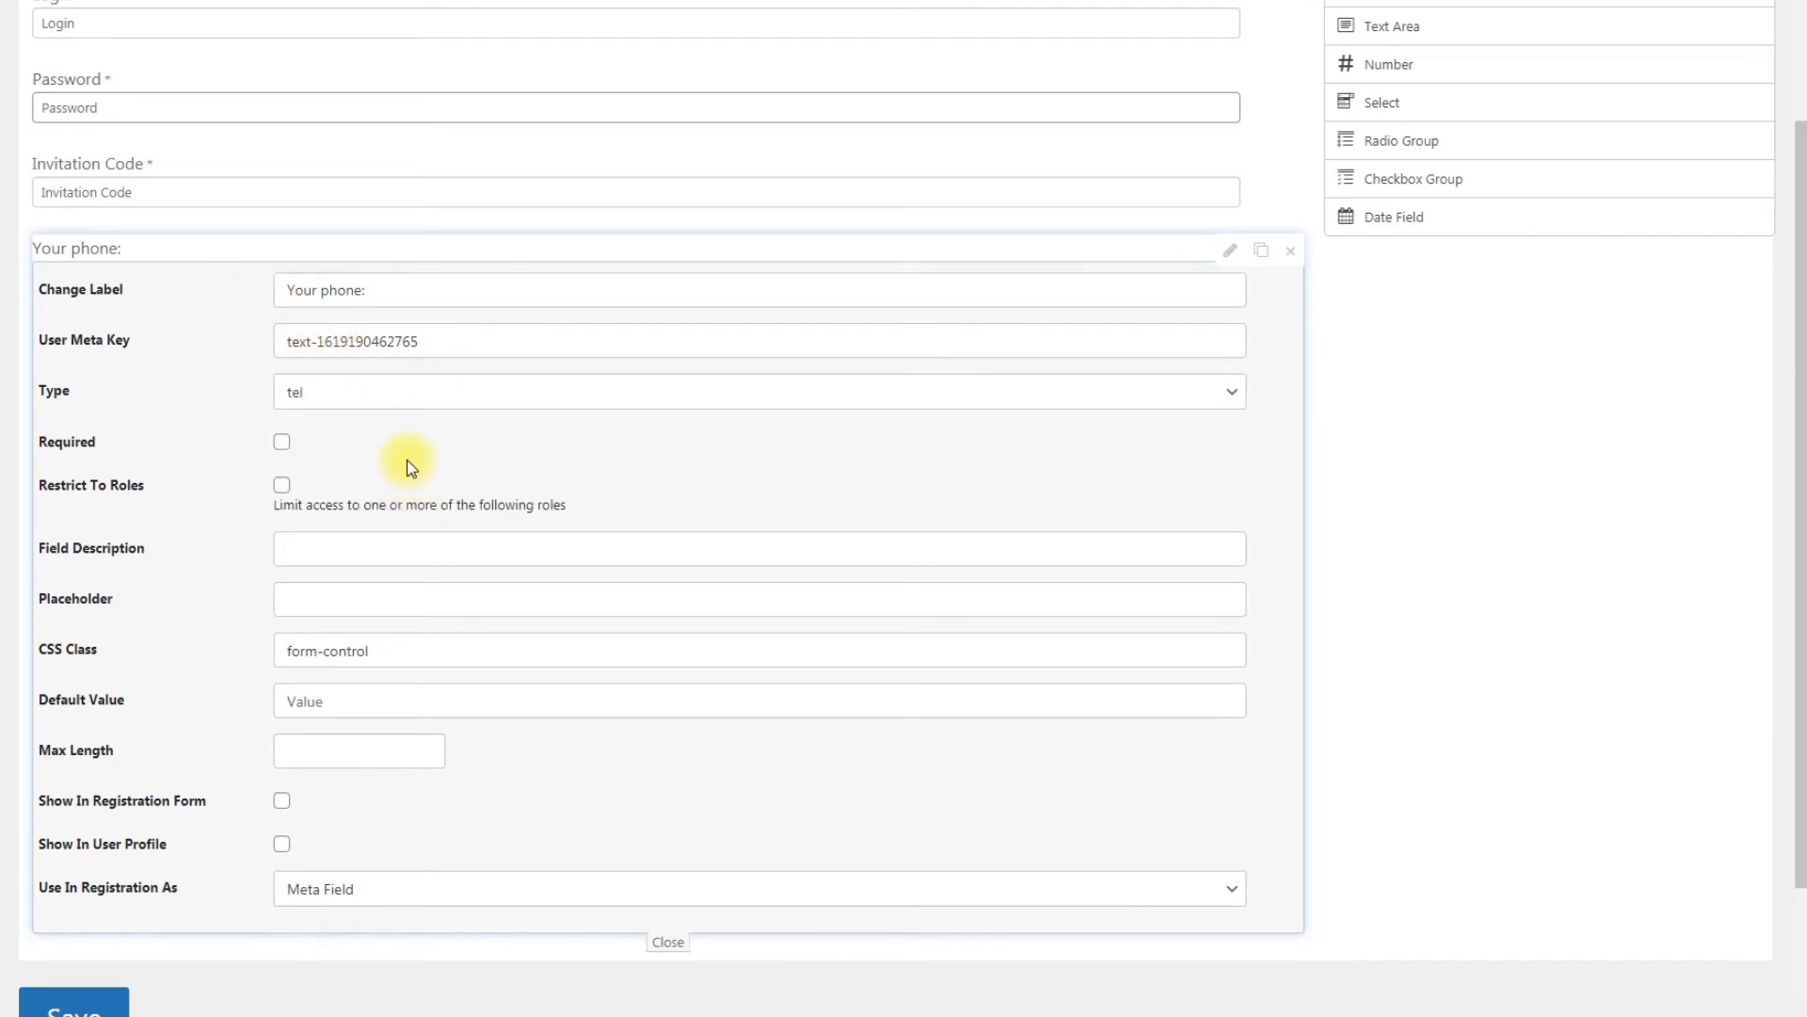
Step: Set the phone field's User Meta Key to phone_number
{"action": "left_click_drag", "start_coordinate": [480, 348], "coordinate": [209, 349]}
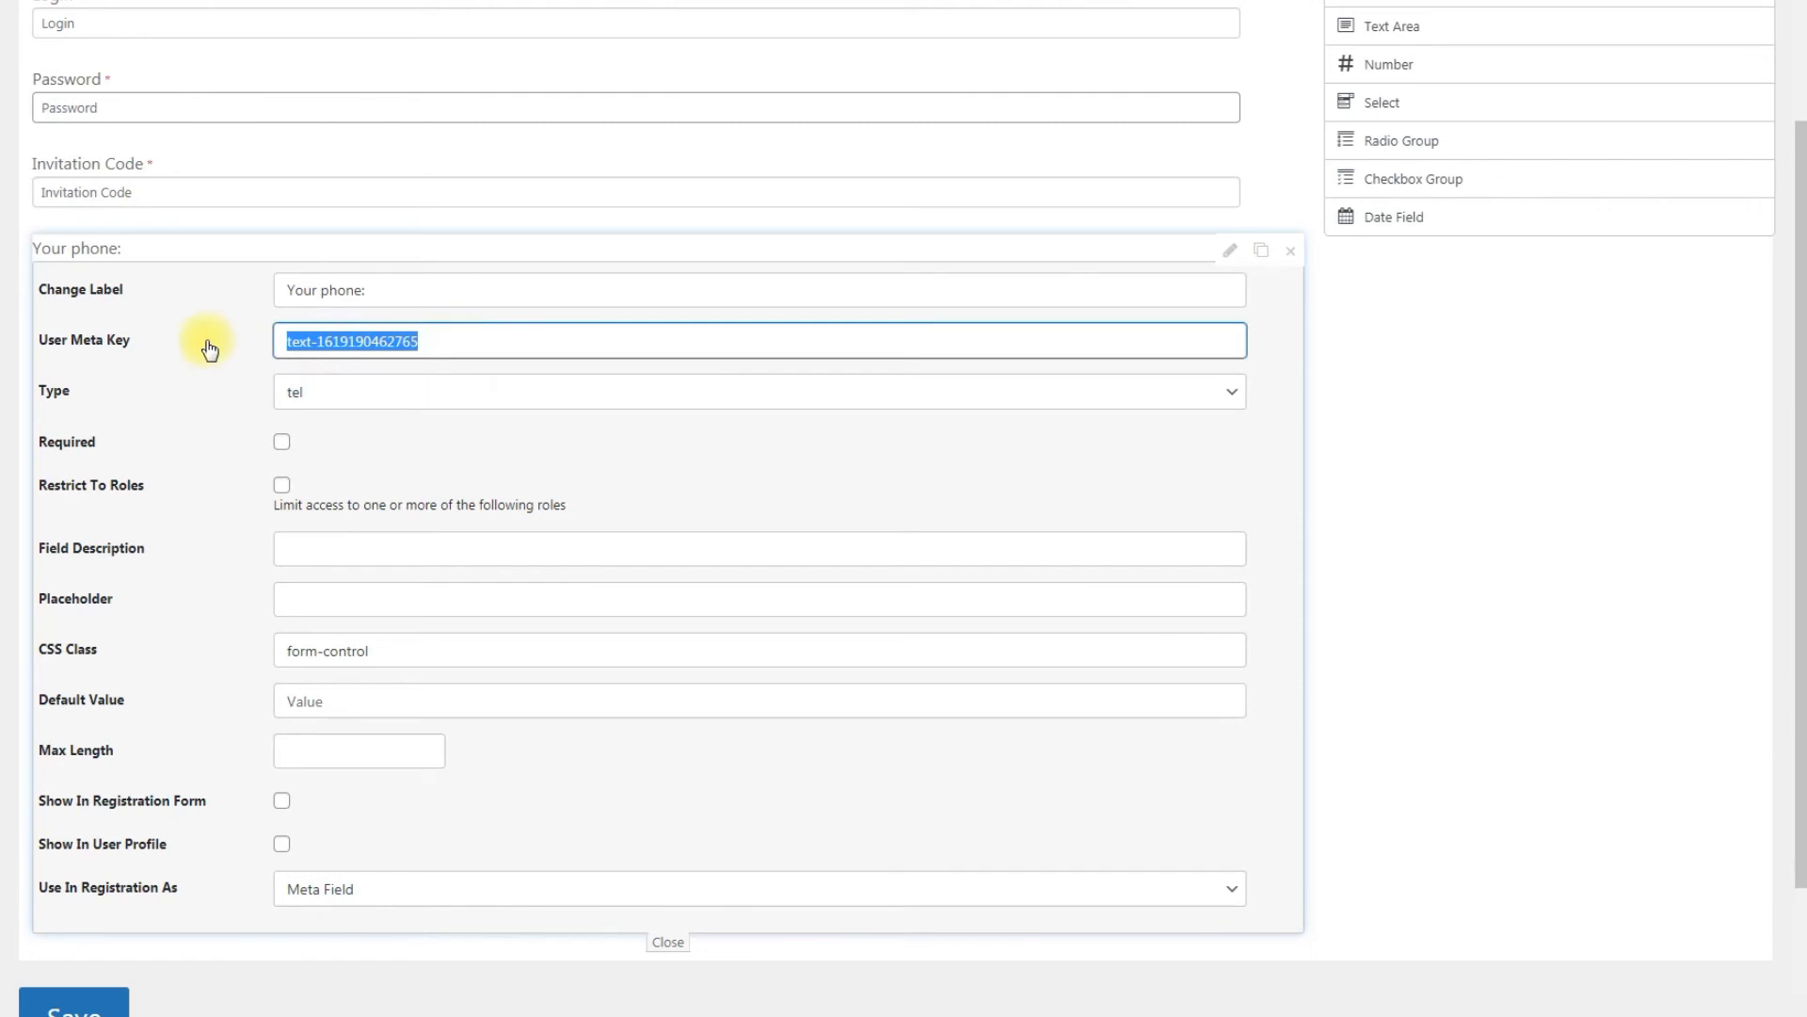
{"action": "type", "text": "phone_number"}
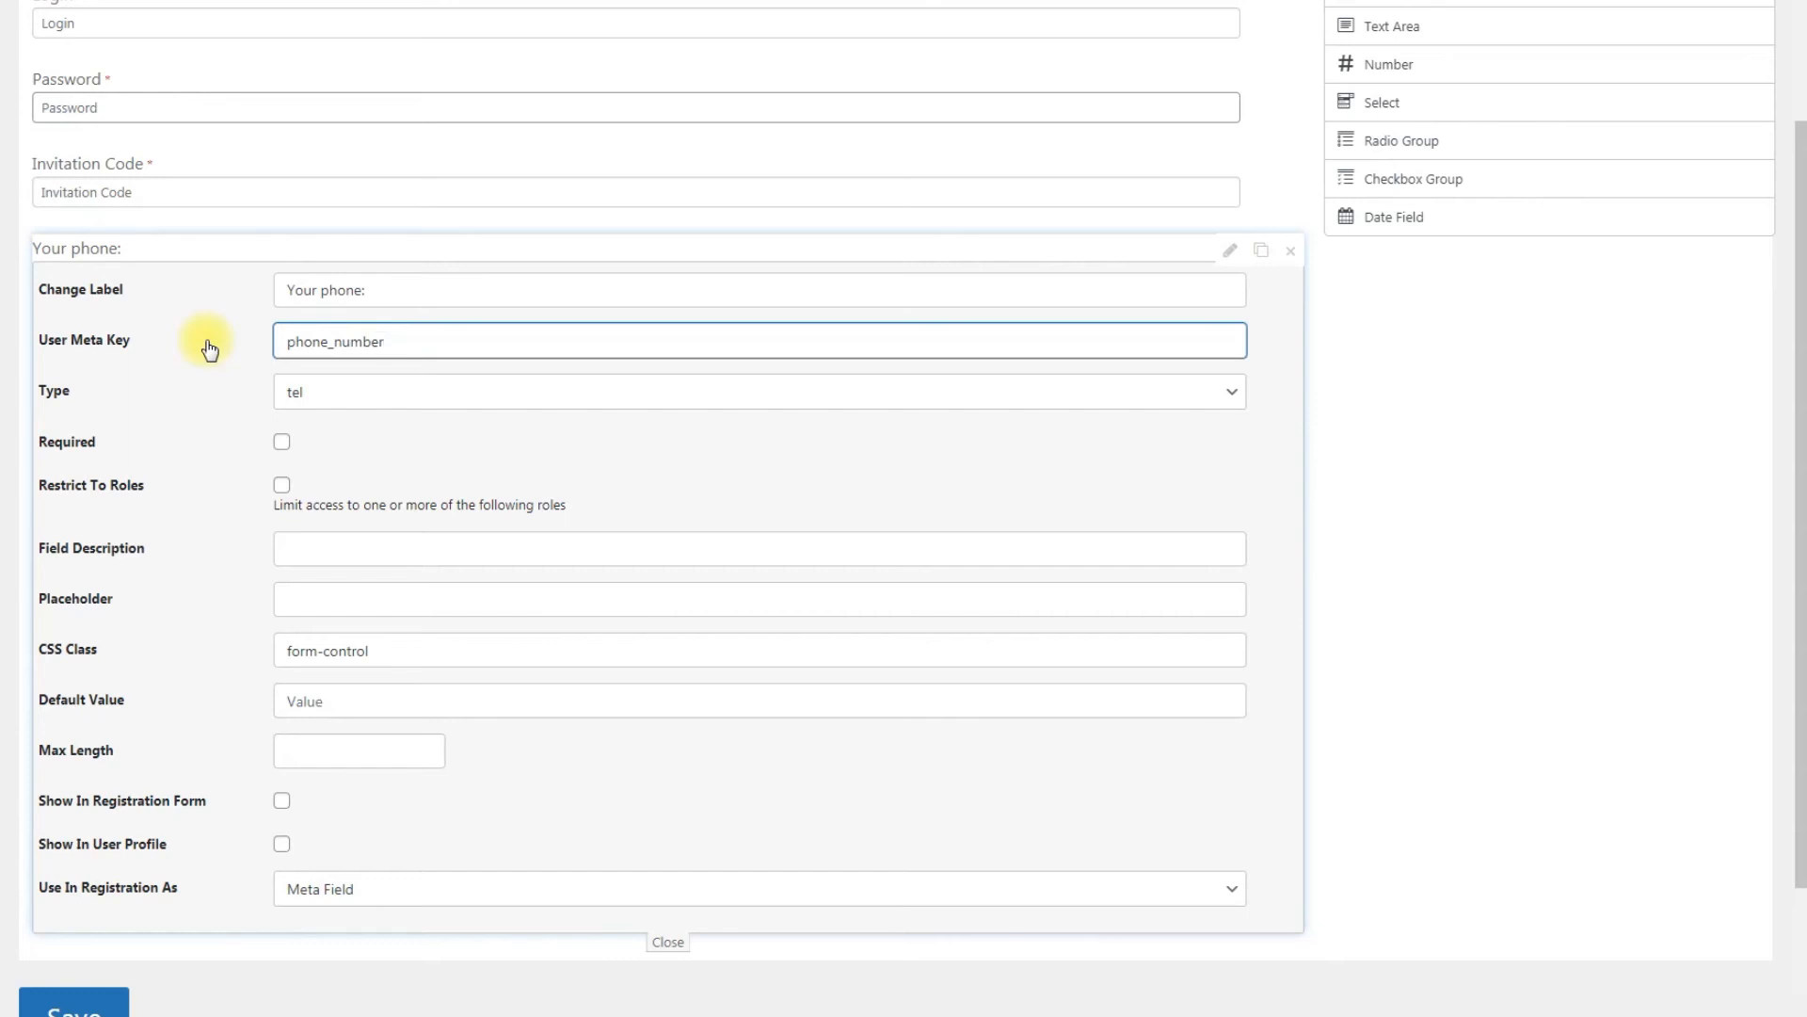
Step: Enable showing the phone field in the registration form and user profile, and close its settings
{"action": "left_click", "coordinate": [282, 486]}
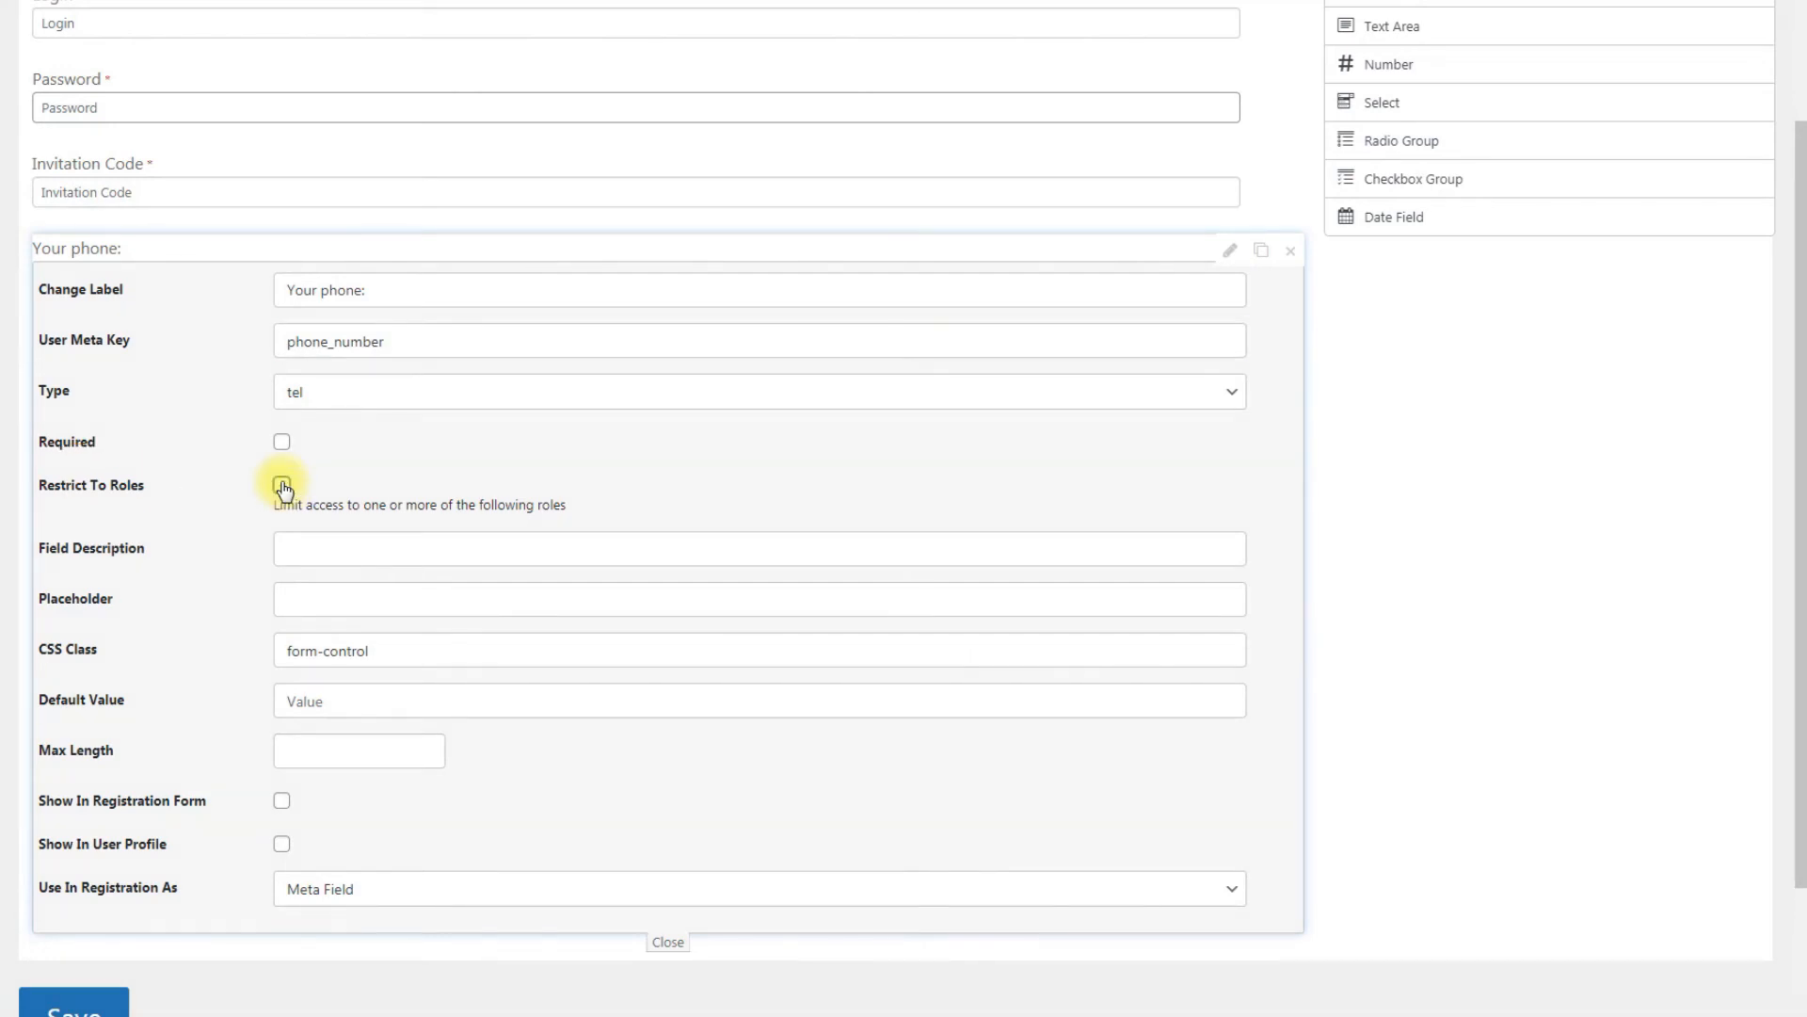
{"action": "left_click", "coordinate": [283, 803]}
{"action": "left_click", "coordinate": [282, 844]}
{"action": "left_click", "coordinate": [664, 942]}
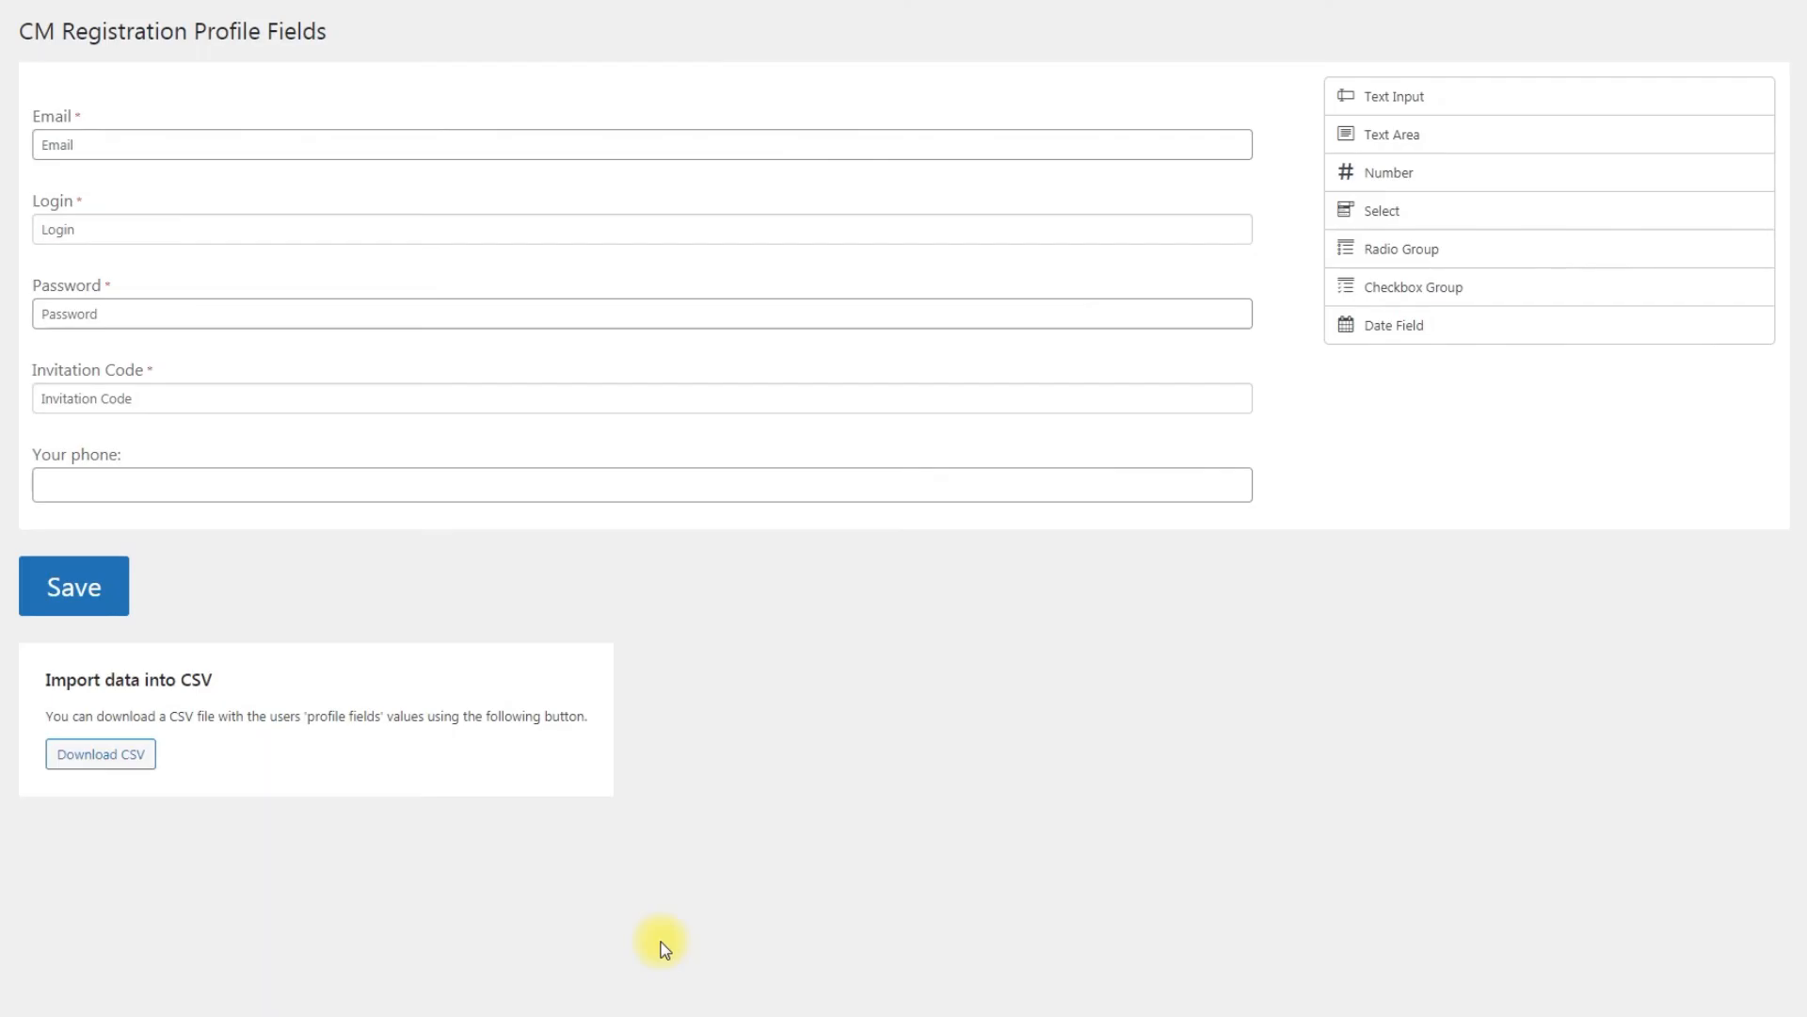
Step: Add a Radio Group field below the phone field, label it User Type and make it required
{"action": "left_click_drag", "start_coordinate": [1425, 247], "coordinate": [1006, 562]}
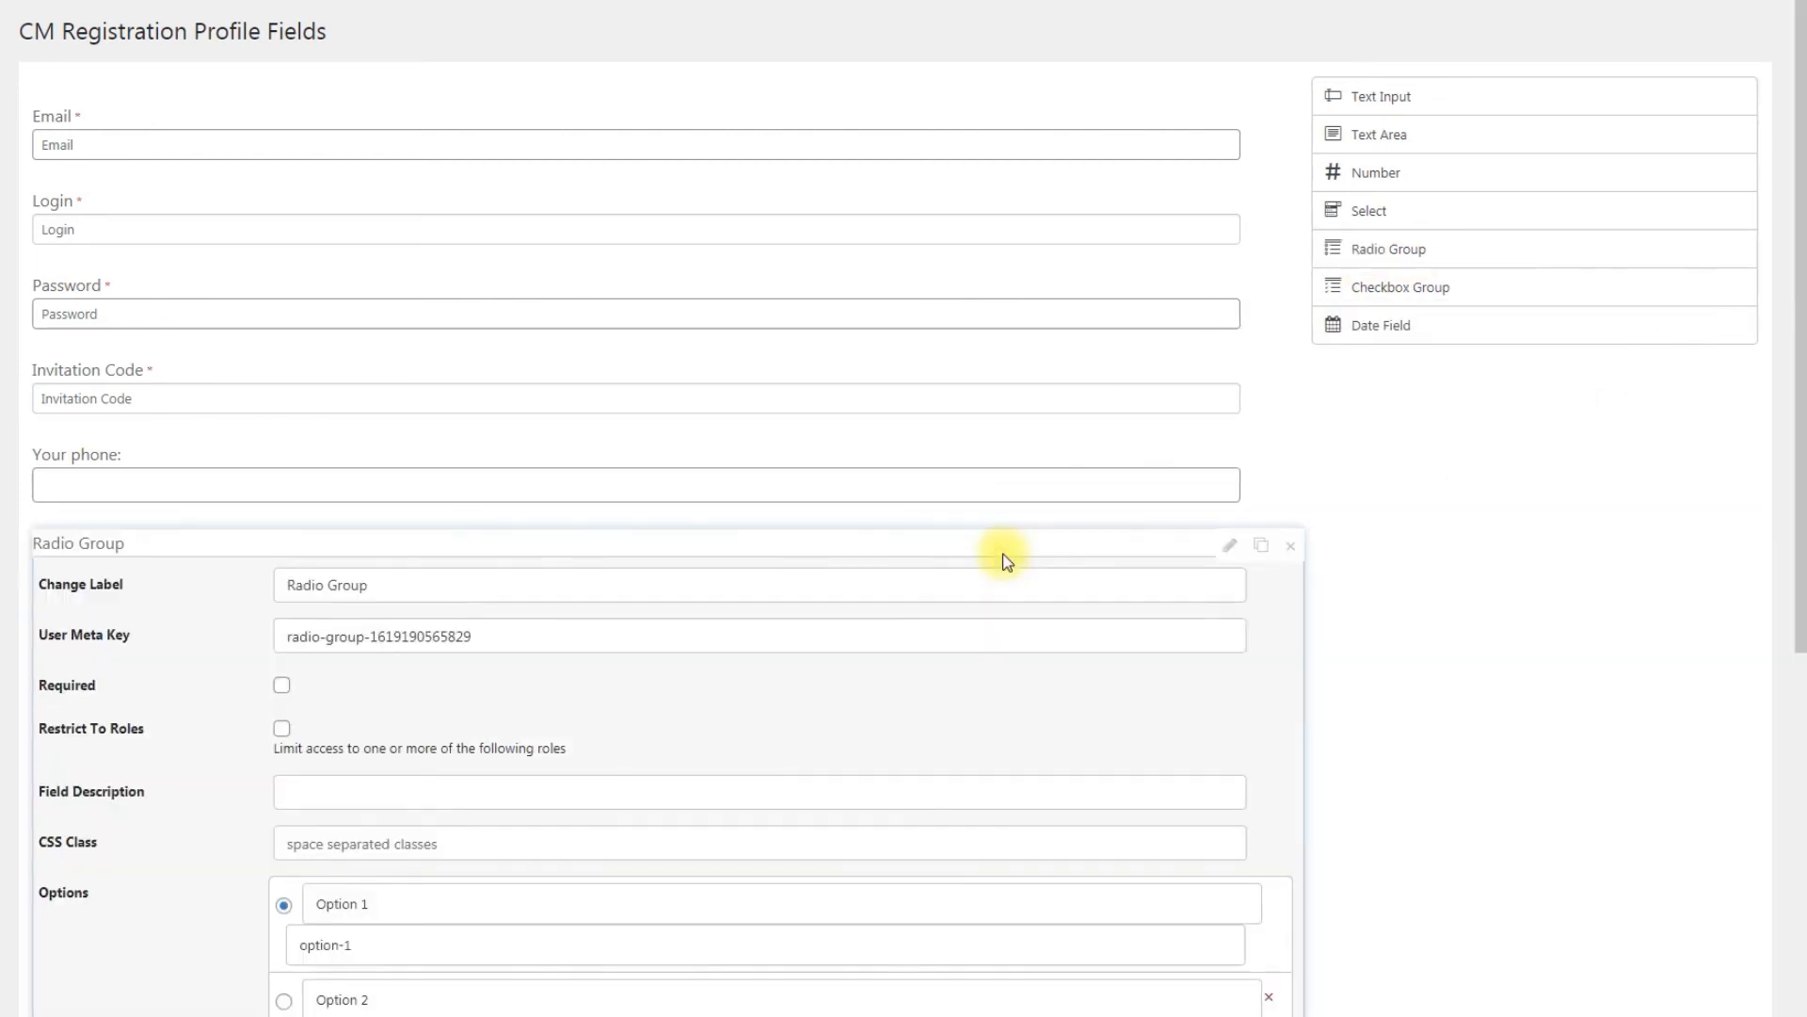
{"action": "left_click_drag", "start_coordinate": [438, 584], "coordinate": [262, 585]}
{"action": "type", "text": "User Type"}
{"action": "left_click", "coordinate": [281, 685]}
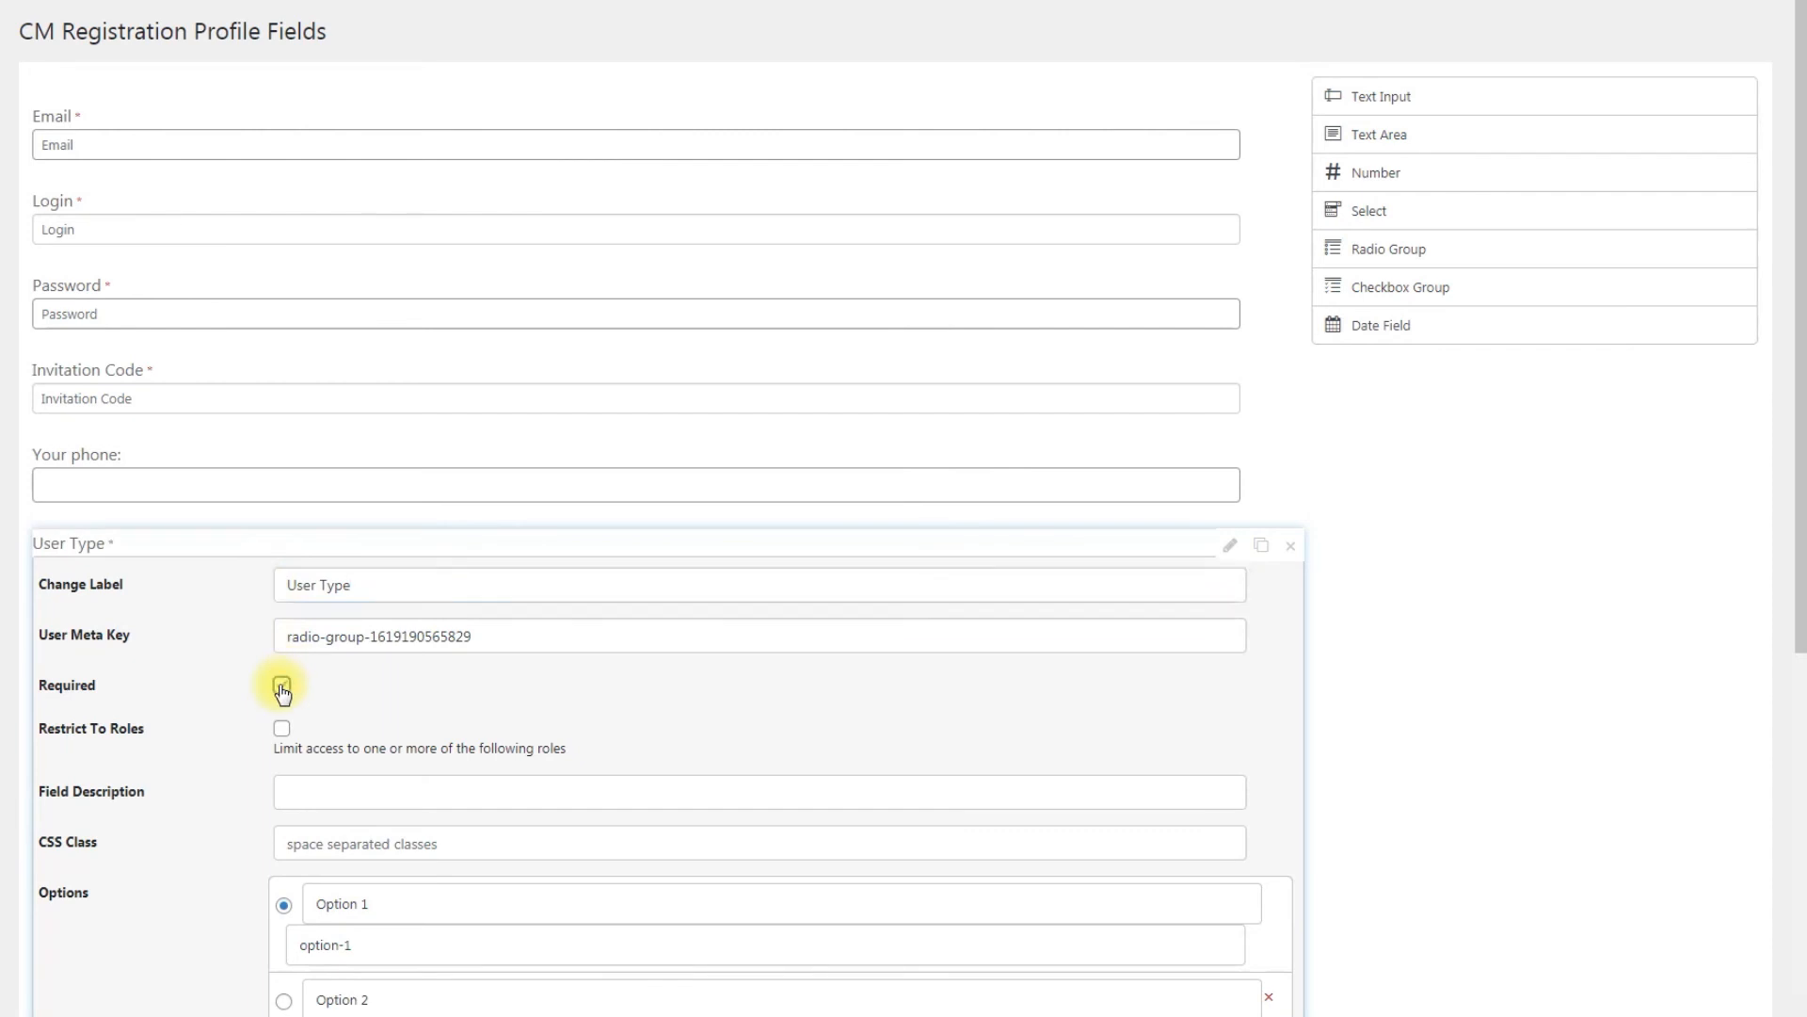
Step: Set the User Type options to Free User (free) and Premium User (premium), removing the third option
{"action": "scroll", "coordinate": [490, 686], "scroll_direction": "down", "scroll_amount": 3}
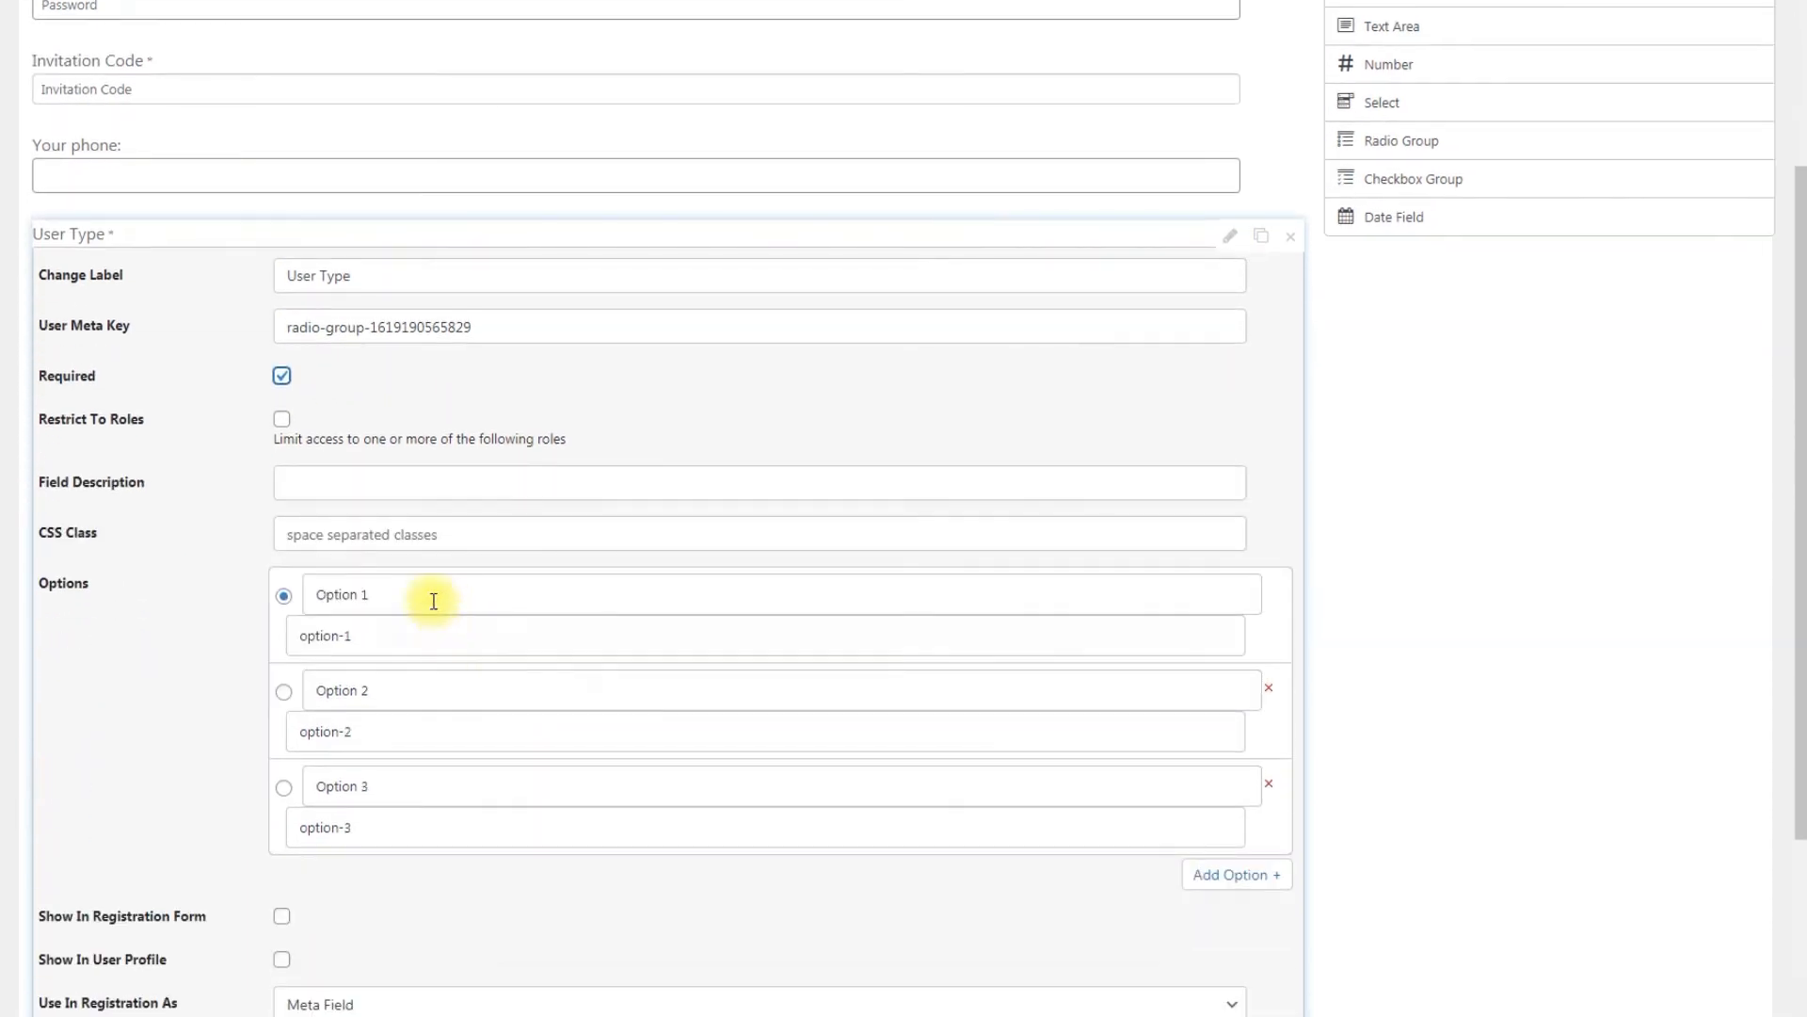
{"action": "left_click_drag", "start_coordinate": [430, 601], "coordinate": [283, 596]}
{"action": "type", "text": "Fi"}
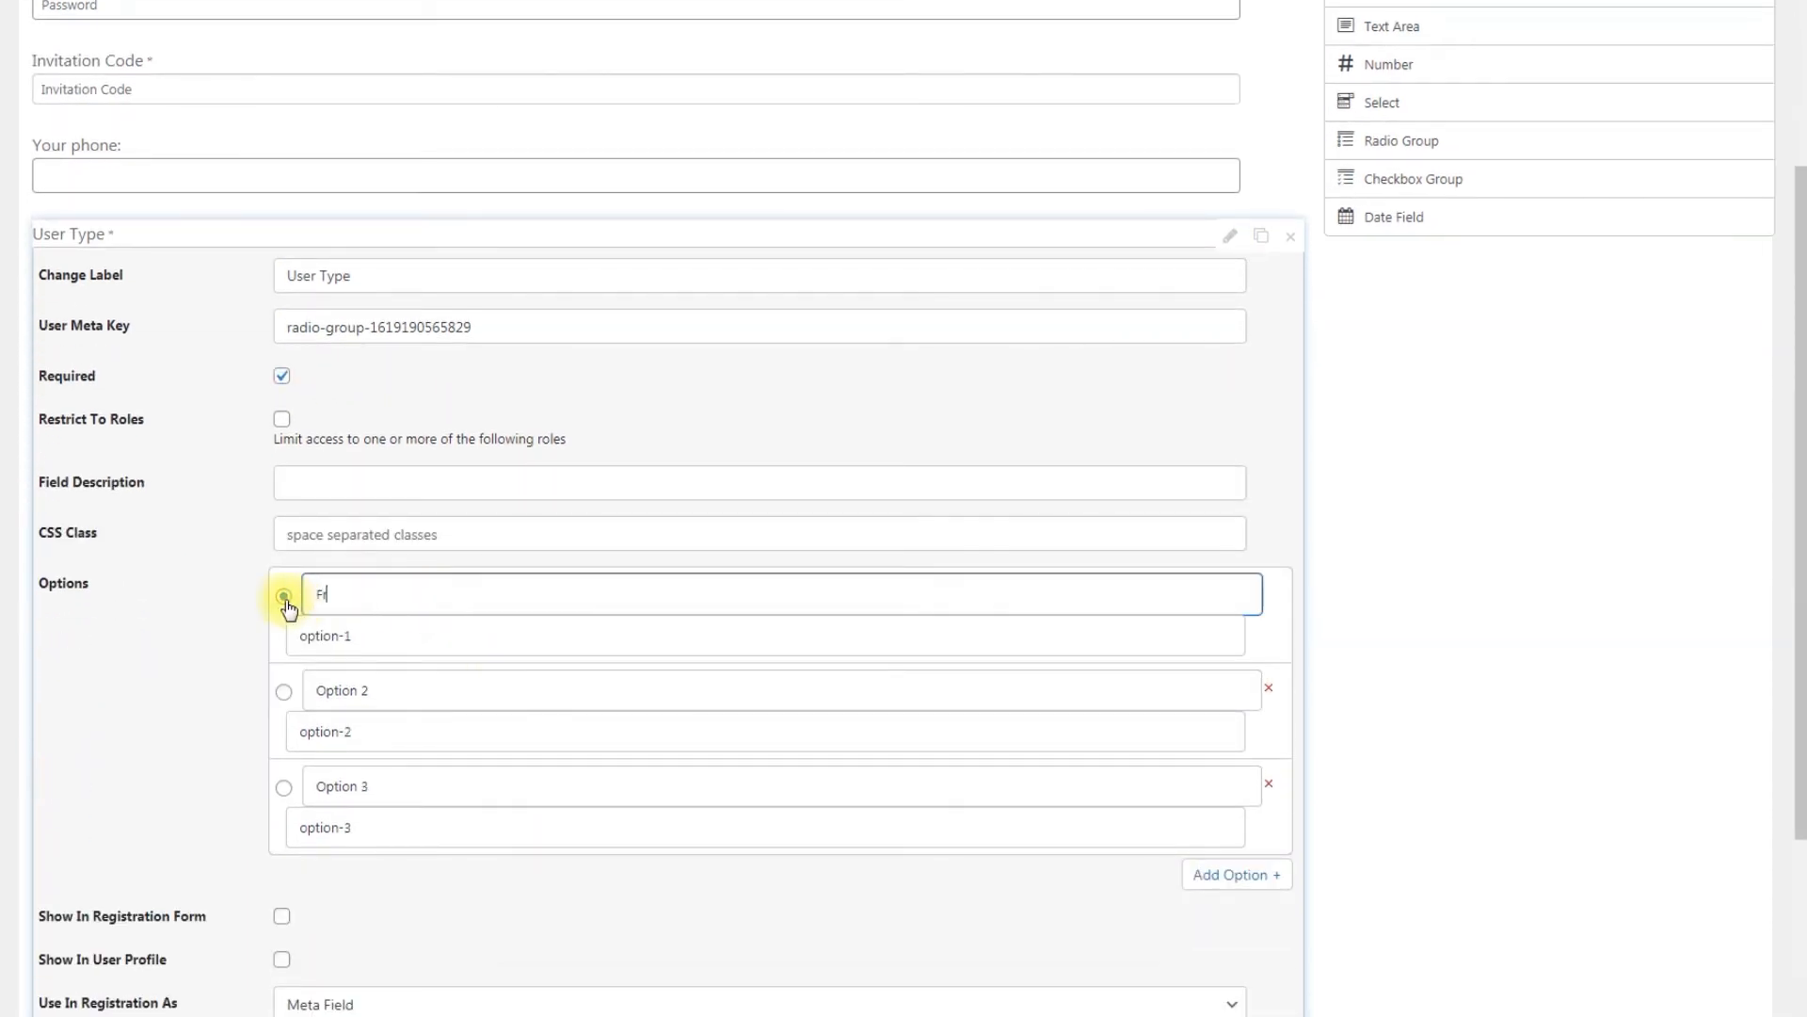
{"action": "type", "text": "ee User"}
{"action": "left_click", "coordinate": [285, 600]}
{"action": "left_click_drag", "start_coordinate": [356, 636], "coordinate": [256, 633]}
{"action": "type", "text": "free"}
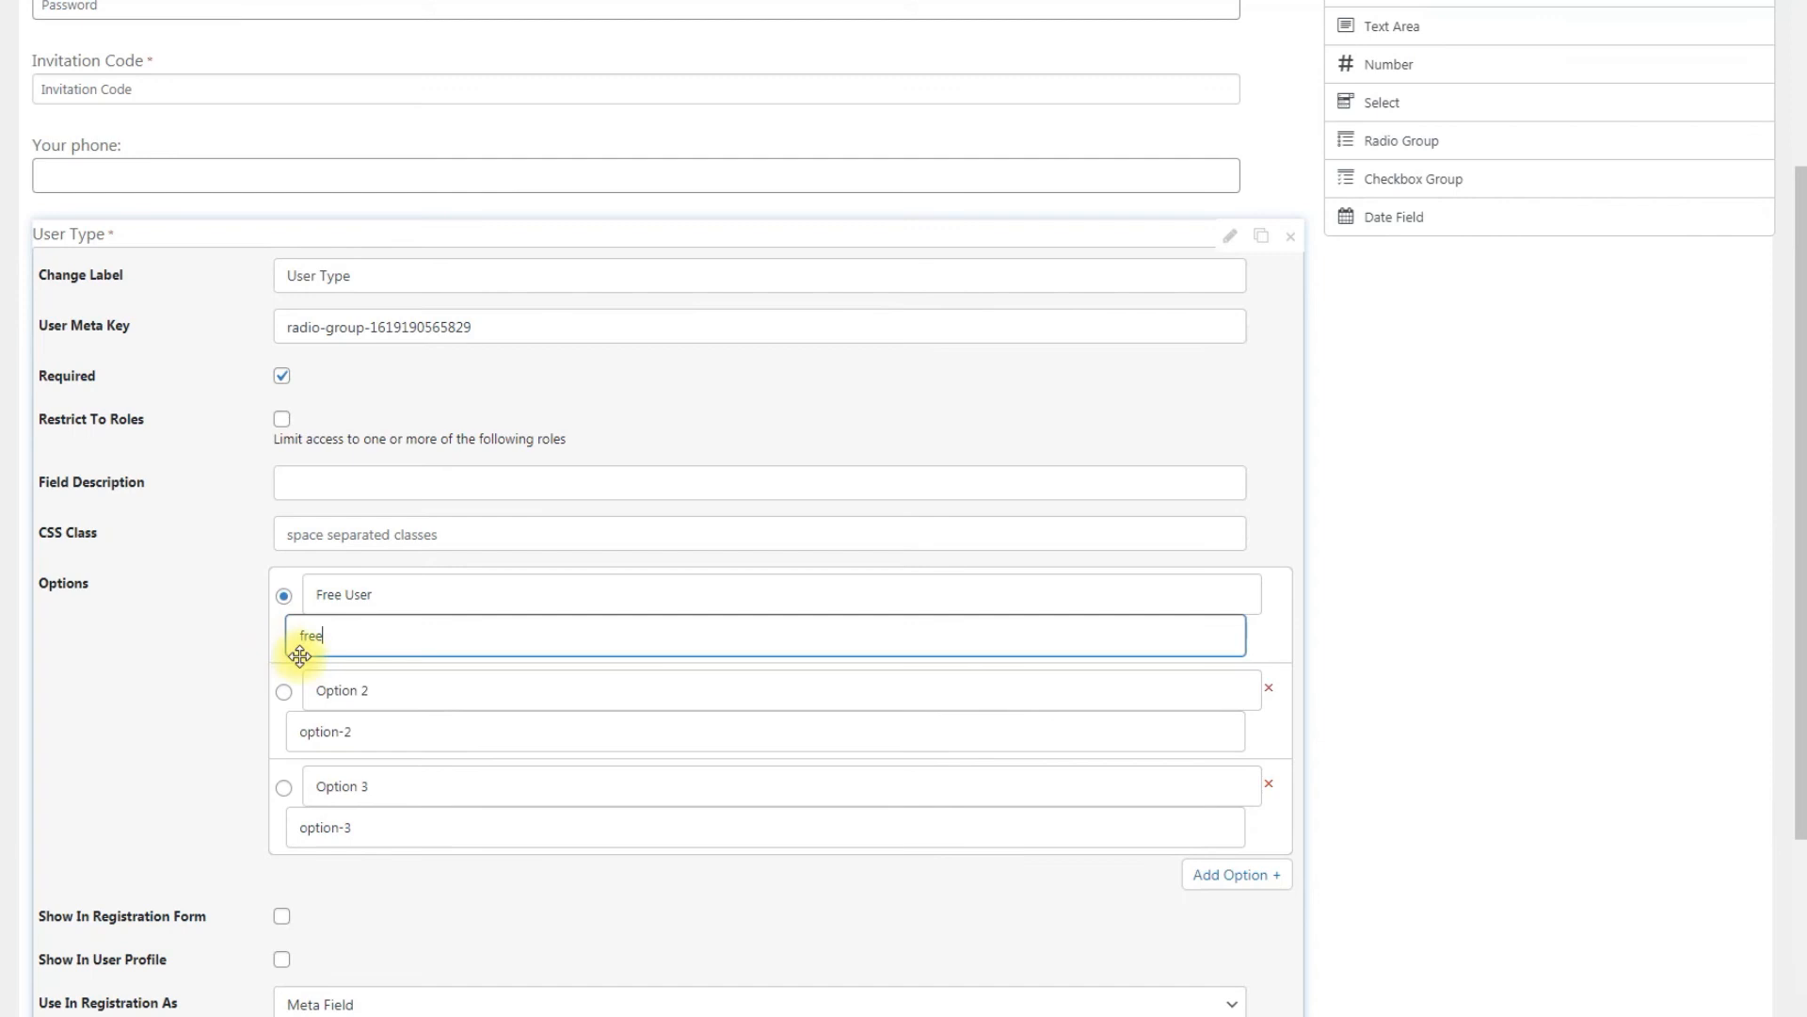
{"action": "left_click_drag", "start_coordinate": [391, 690], "coordinate": [283, 690]}
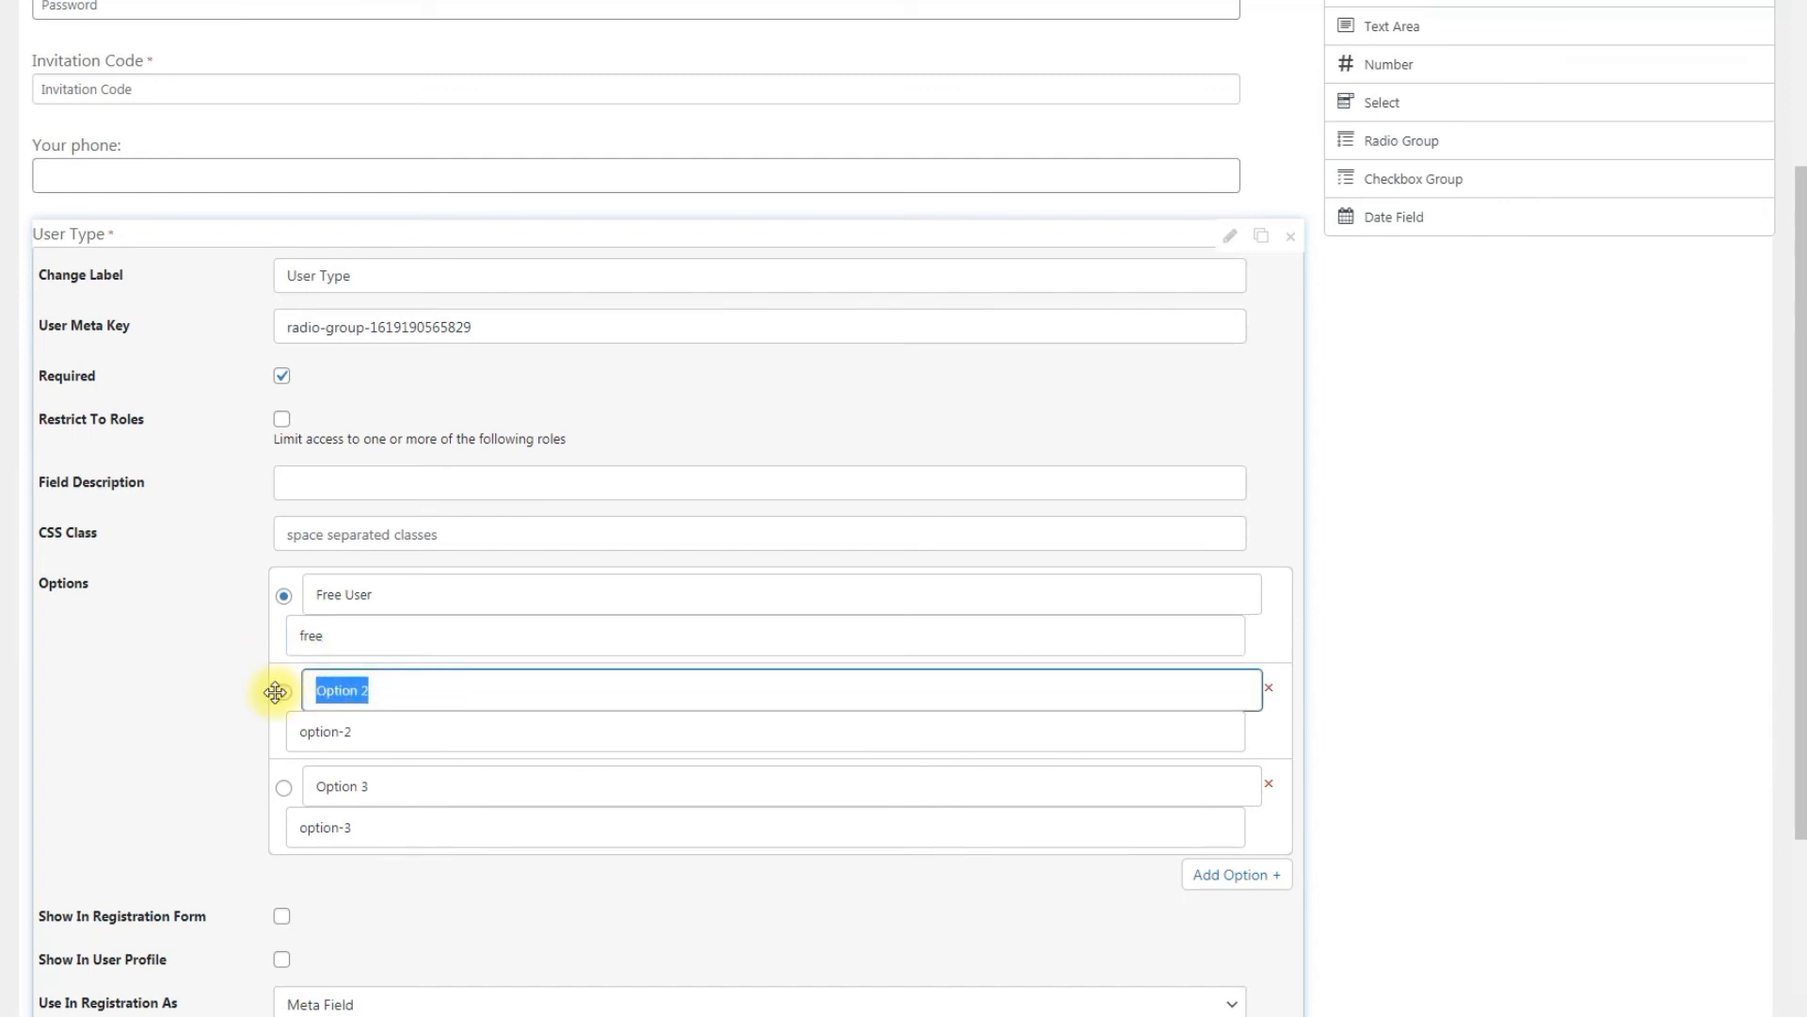
{"action": "type", "text": "Premium User"}
{"action": "left_click_drag", "start_coordinate": [363, 733], "coordinate": [291, 734]}
{"action": "type", "text": "premi"}
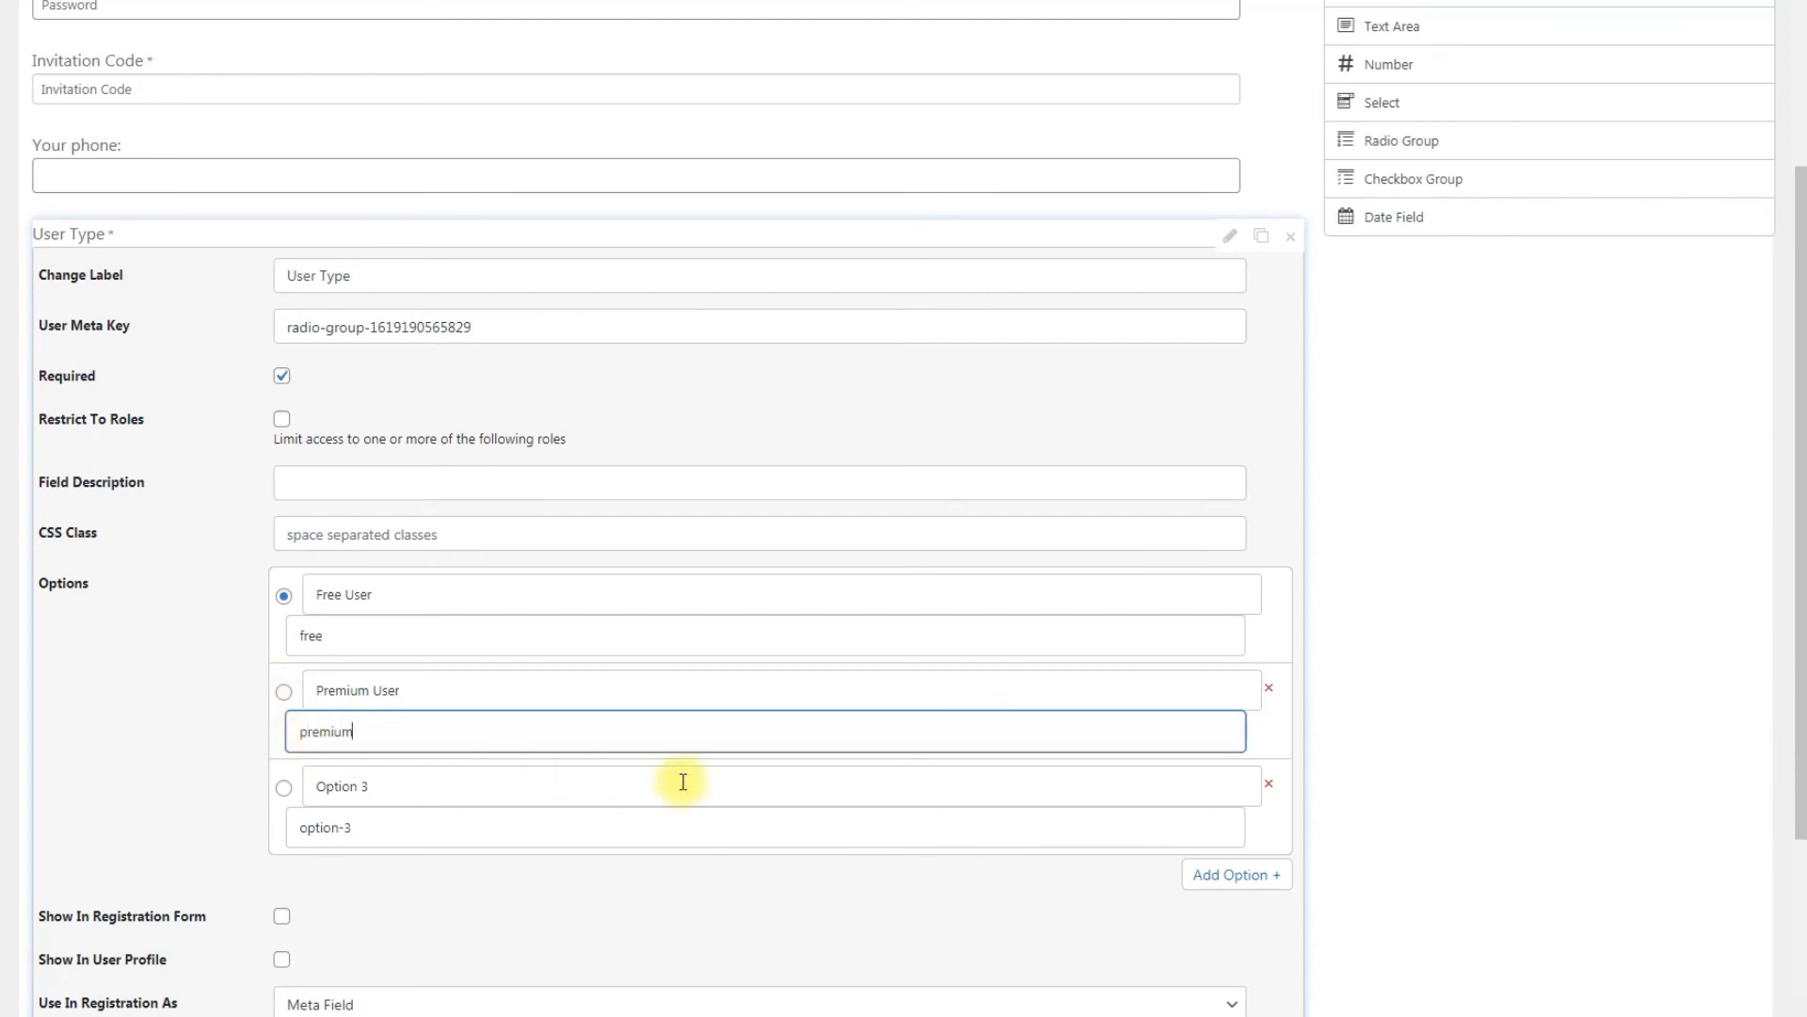
{"action": "left_click", "coordinate": [1270, 784]}
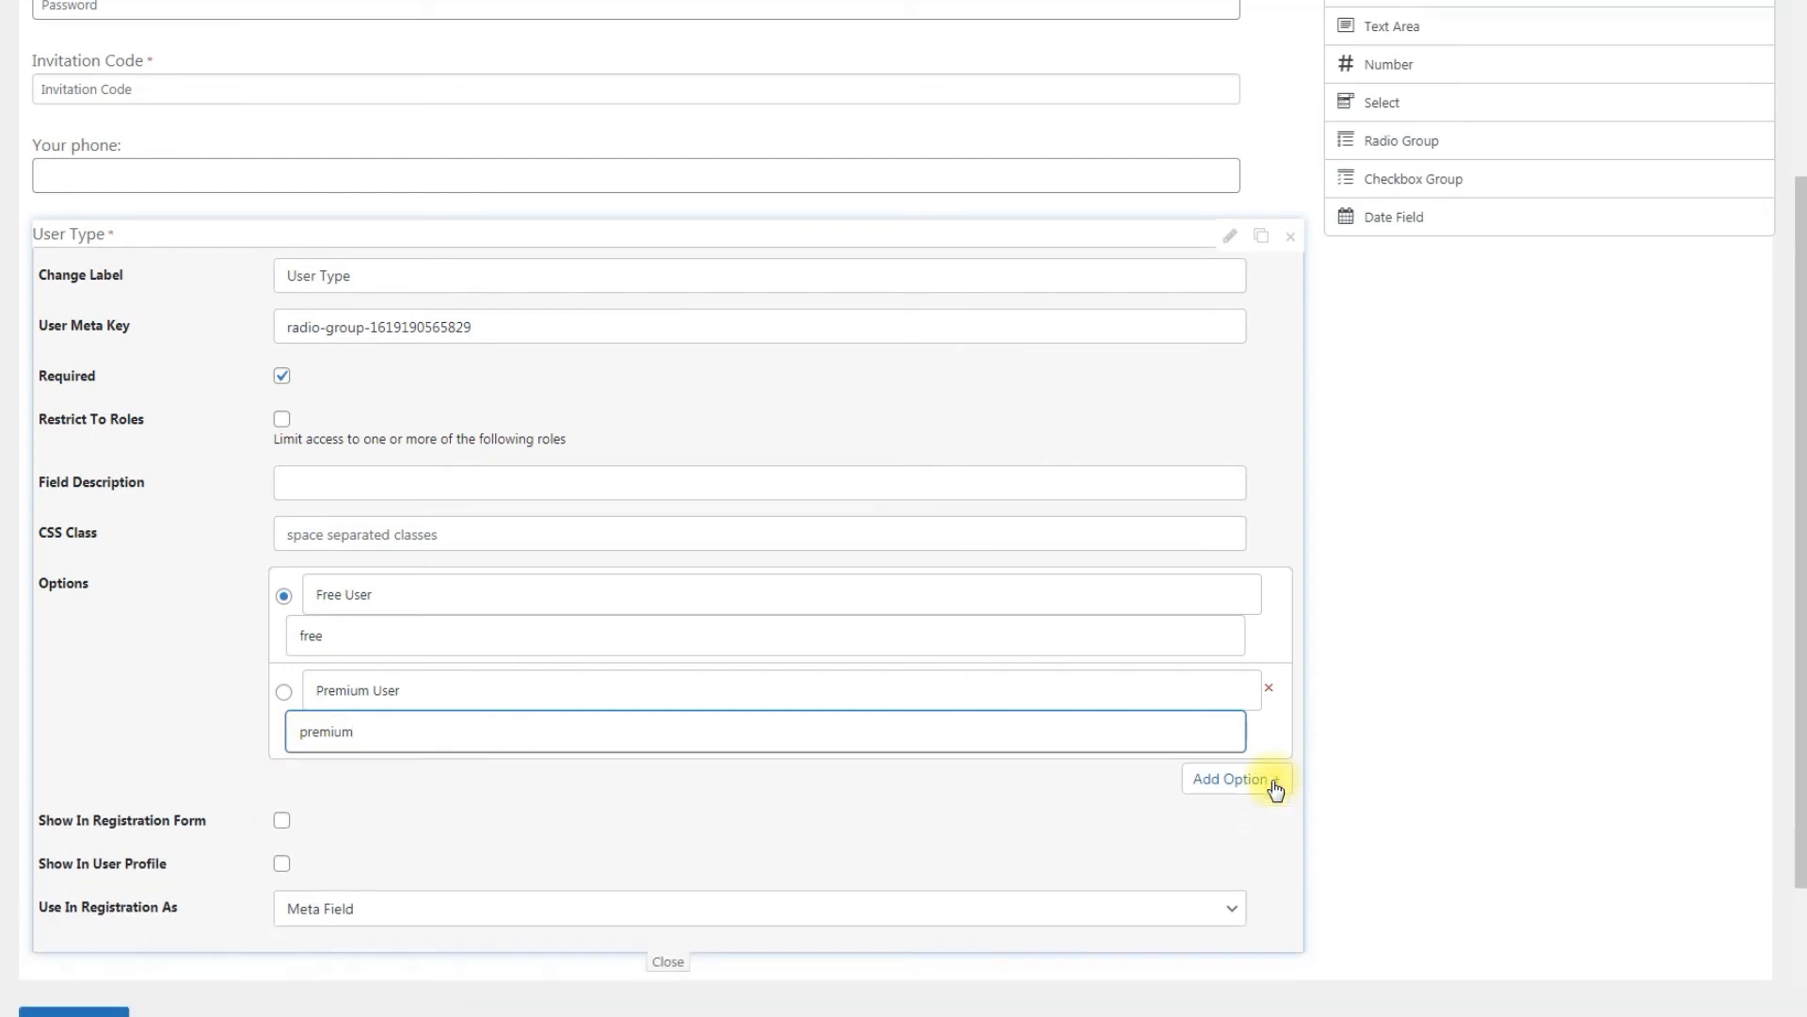
Step: Show User Type in the registration form, give it the CSS class hide_show_required, and close it
{"action": "left_click", "coordinate": [282, 820]}
{"action": "left_click", "coordinate": [444, 534]}
{"action": "type", "text": "hide_show"}
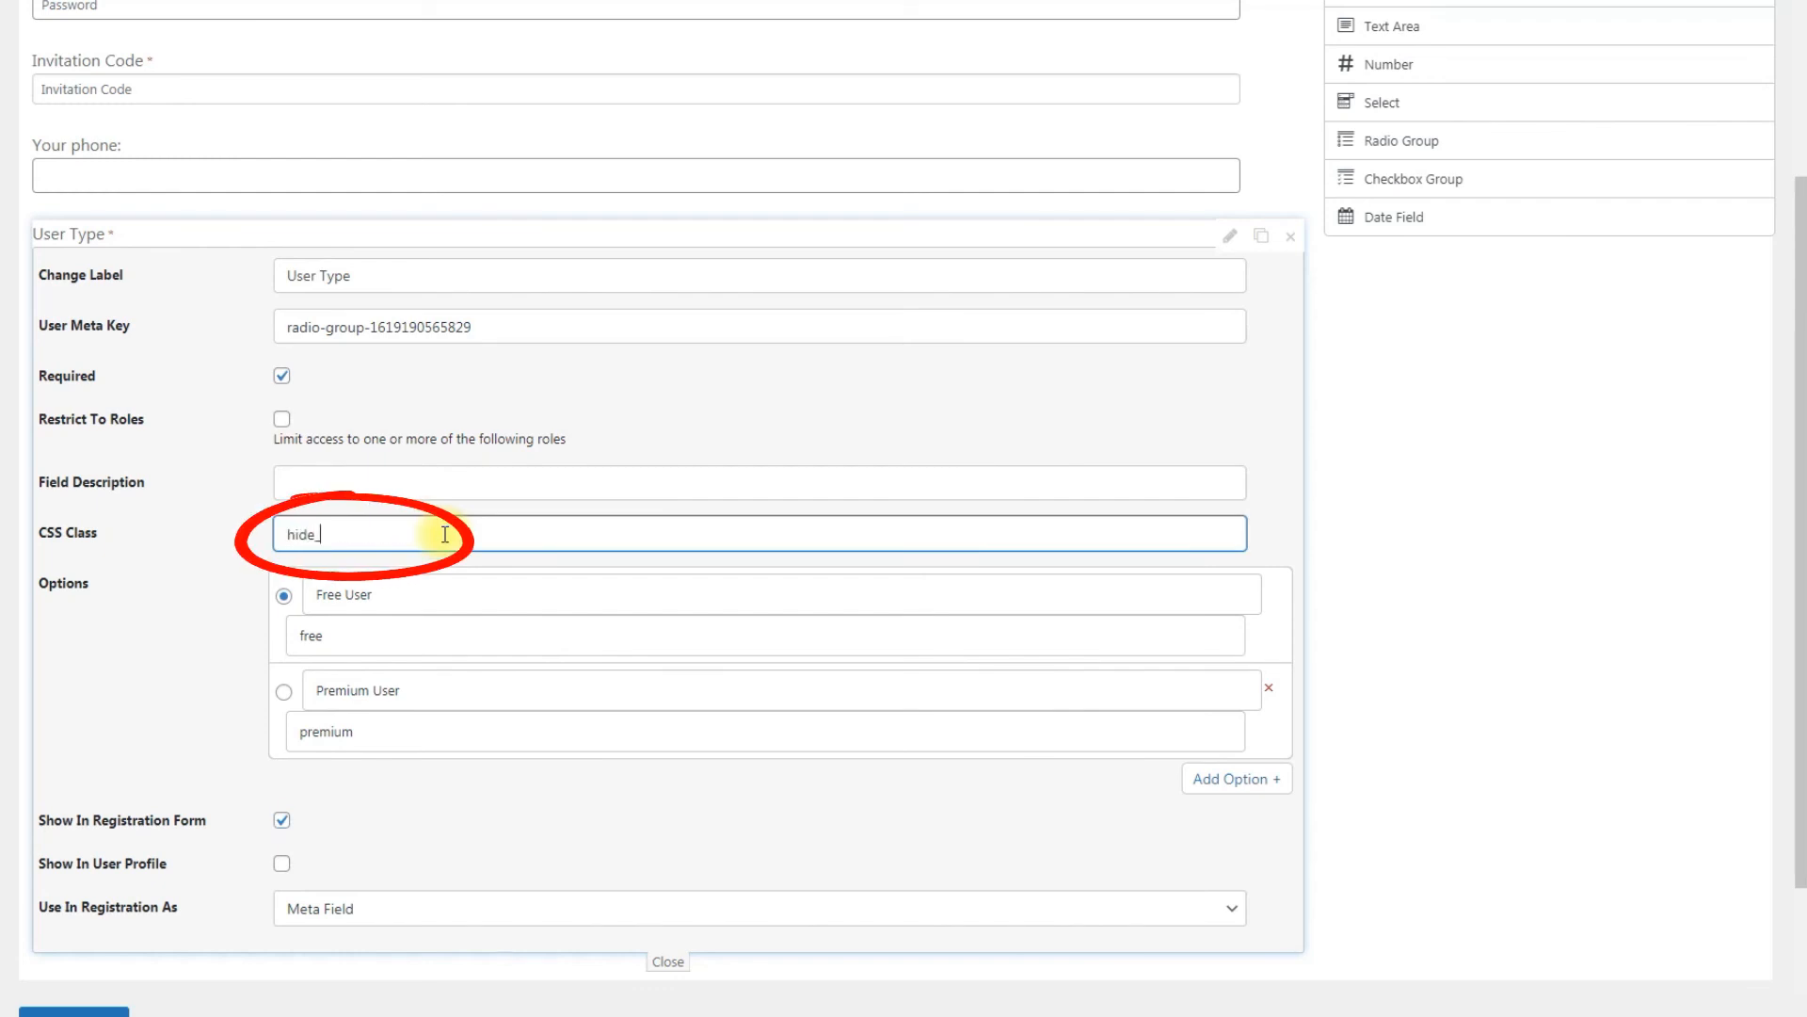
{"action": "type", "text": "_required"}
{"action": "left_click", "coordinate": [562, 799]}
{"action": "left_click", "coordinate": [657, 949]}
Step: Add another Radio Group labelled "Premium plan:" with options Silver, Gold and Platinum
{"action": "left_click_drag", "start_coordinate": [1408, 243], "coordinate": [629, 624]}
{"action": "scroll", "coordinate": [629, 628], "scroll_direction": "down", "scroll_amount": 4}
{"action": "left_click_drag", "start_coordinate": [468, 273], "coordinate": [238, 275]}
{"action": "type", "text": "Premium plan:"}
{"action": "left_click_drag", "start_coordinate": [409, 583], "coordinate": [279, 580]}
{"action": "type", "text": "Silver"}
{"action": "left_click_drag", "start_coordinate": [402, 683], "coordinate": [309, 685]}
{"action": "type", "text": "Gold"}
{"action": "left_click_drag", "start_coordinate": [395, 780], "coordinate": [293, 787]}
{"action": "type", "text": "Platinum"}
Step: Show Premium plan in the registration form, set its CSS class to hide, and save the profile fields
{"action": "left_click", "coordinate": [282, 912]}
{"action": "left_click", "coordinate": [457, 529]}
{"action": "type", "text": "hid"}
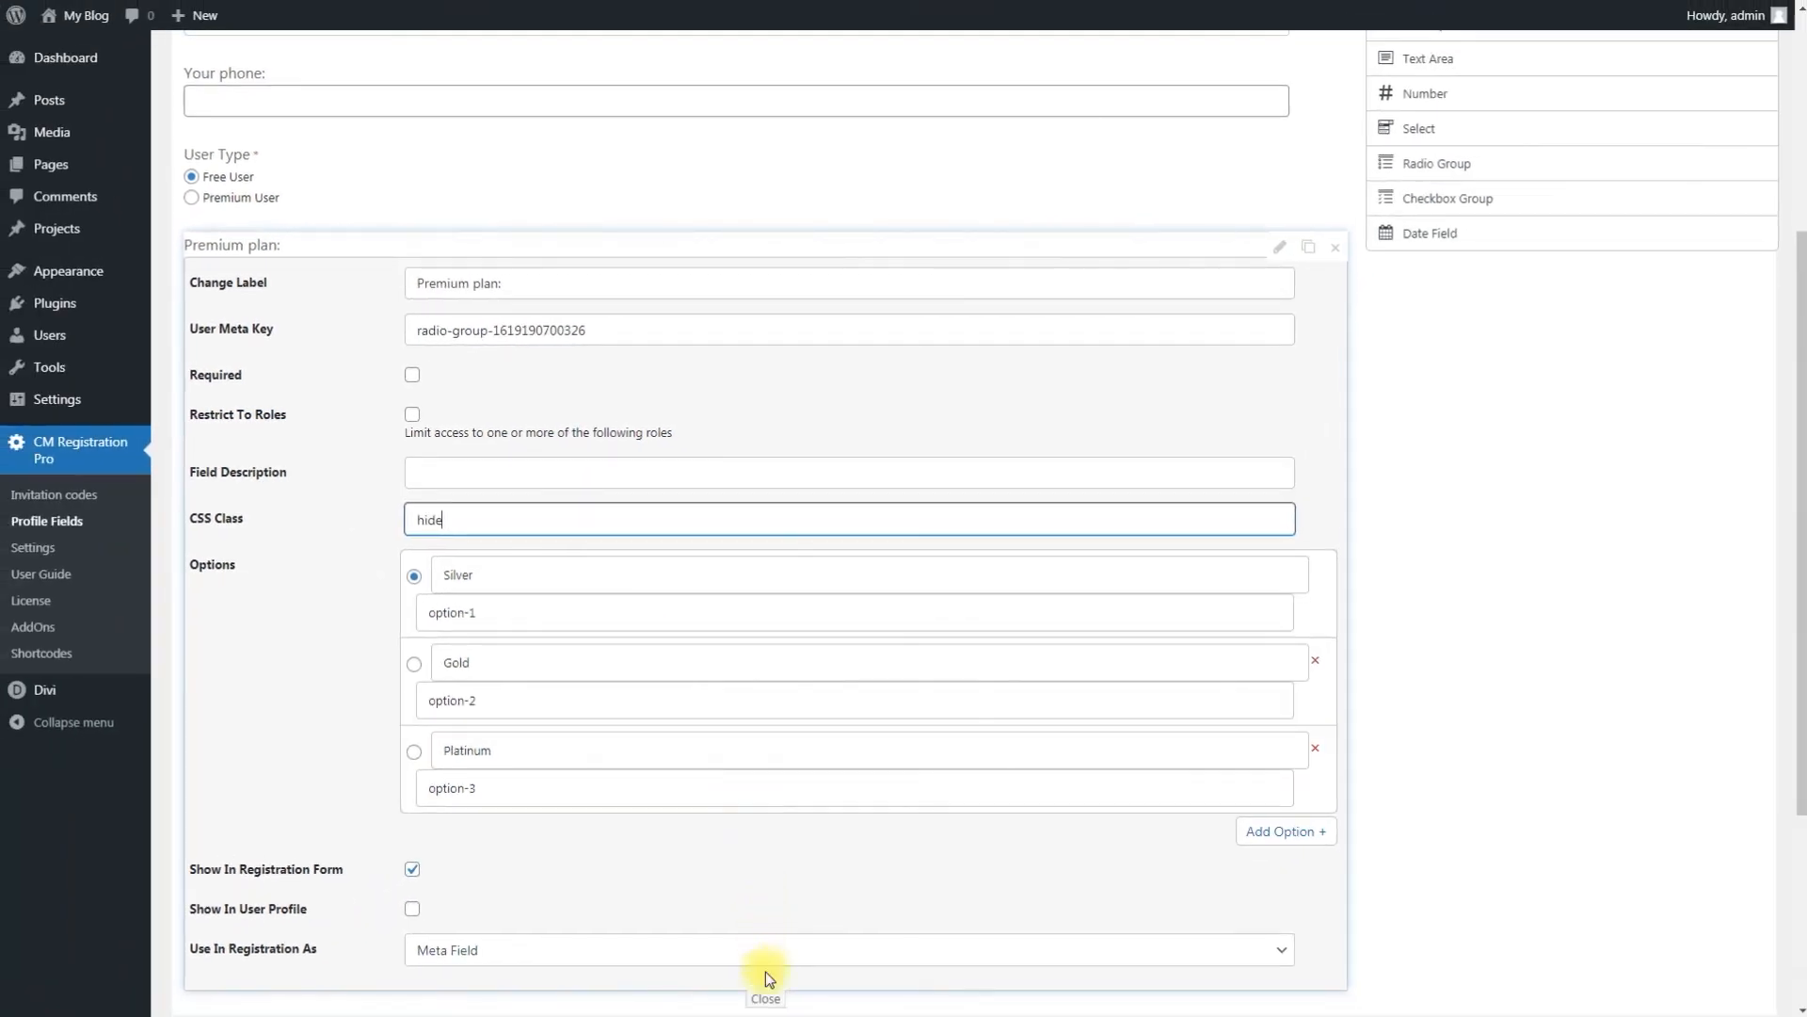
{"action": "type", "text": "e"}
{"action": "left_click", "coordinate": [765, 999]}
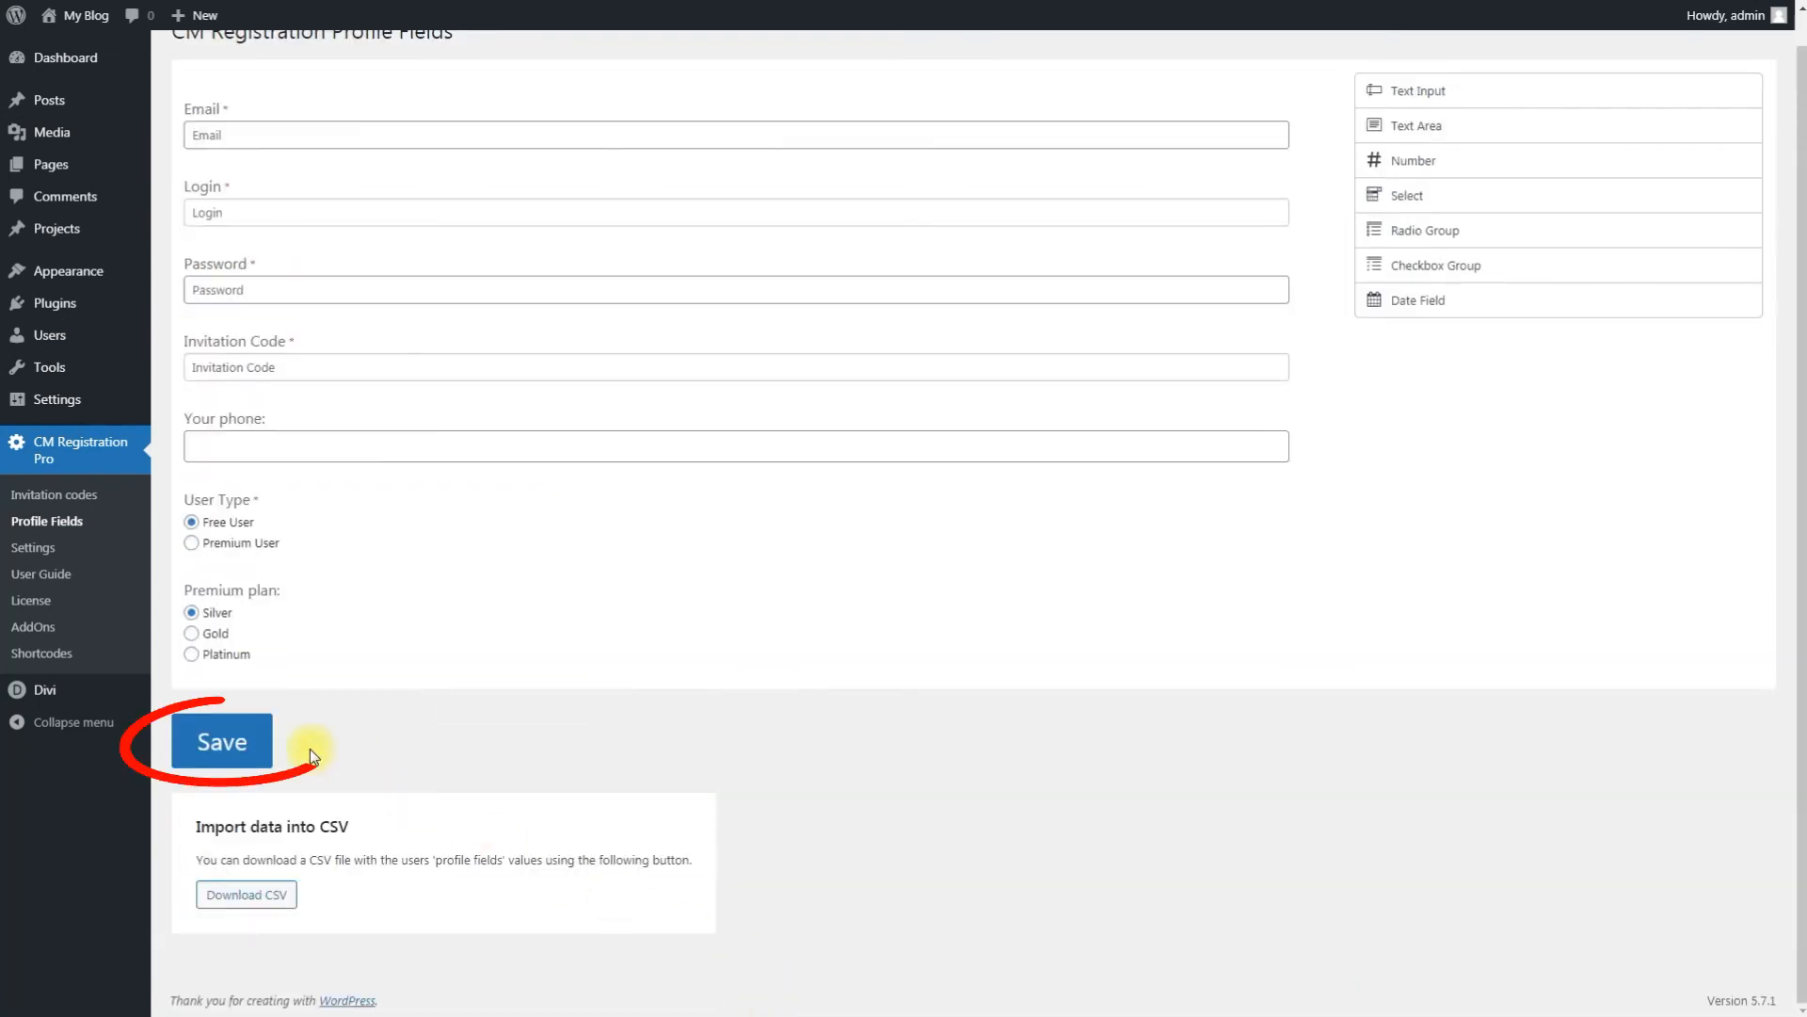
{"action": "left_click", "coordinate": [250, 746]}
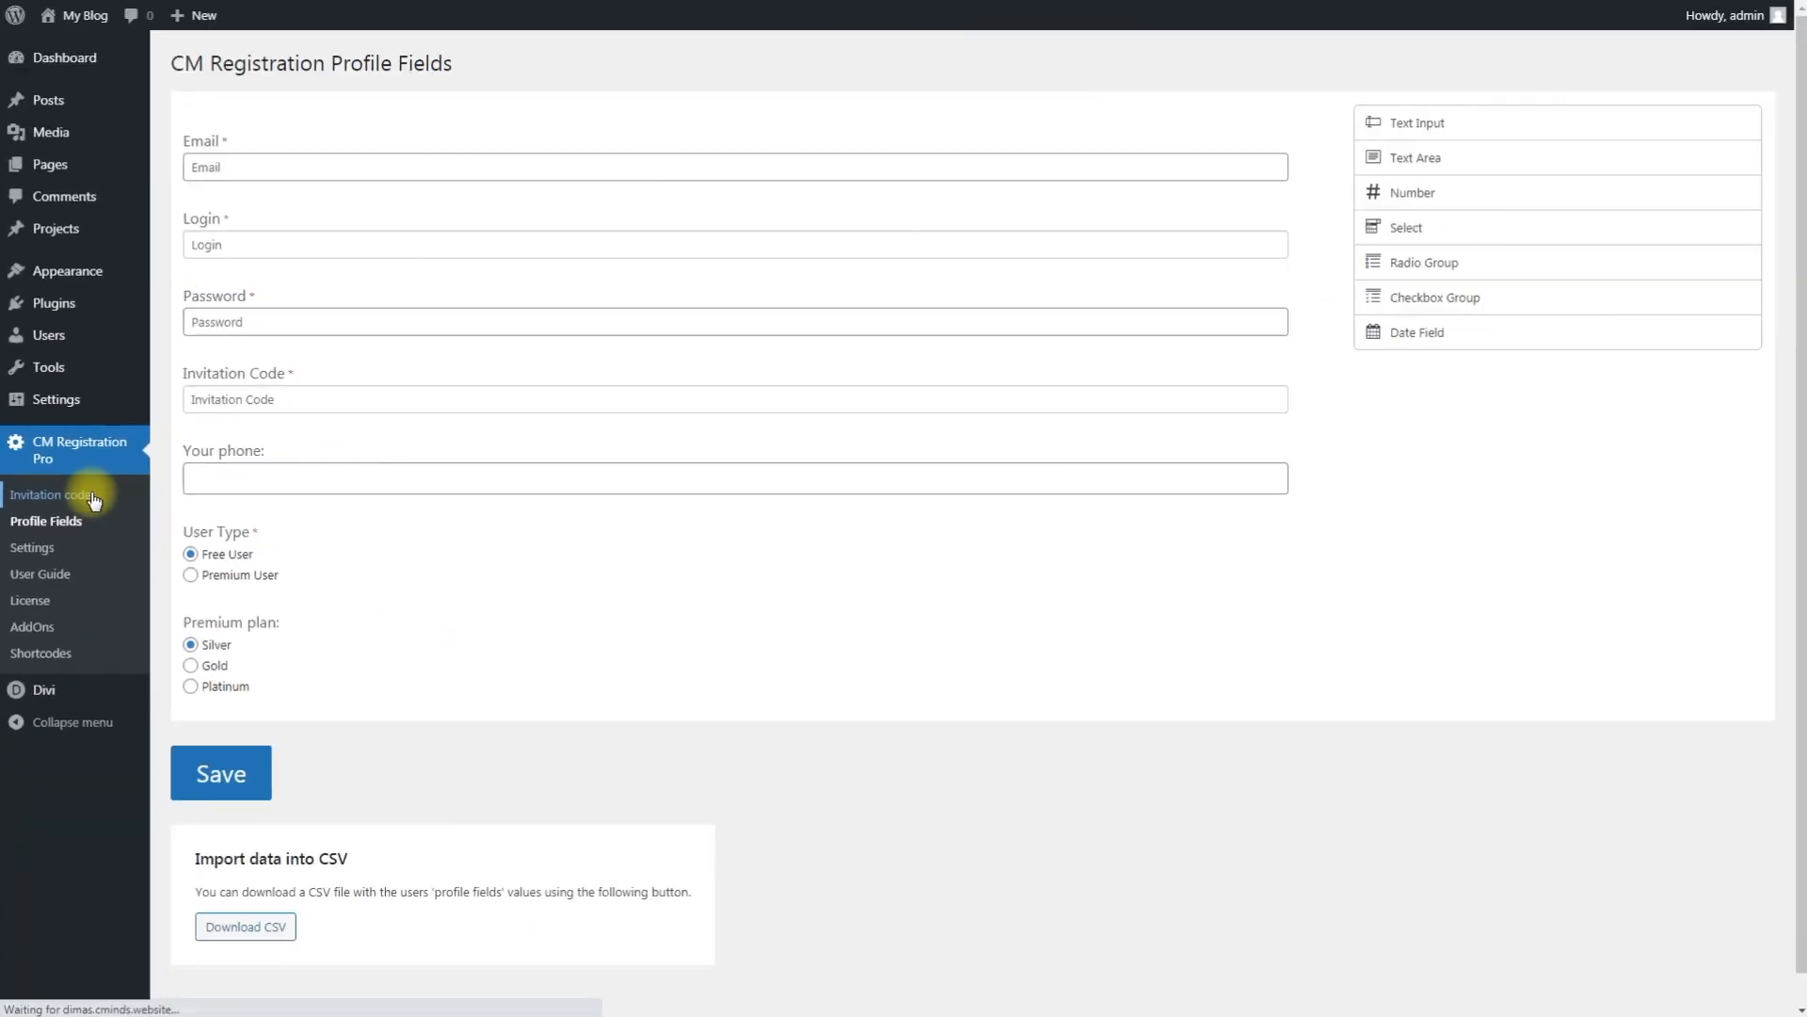
Step: Start a new invitation code titled "new code"
{"action": "left_click", "coordinate": [188, 488]}
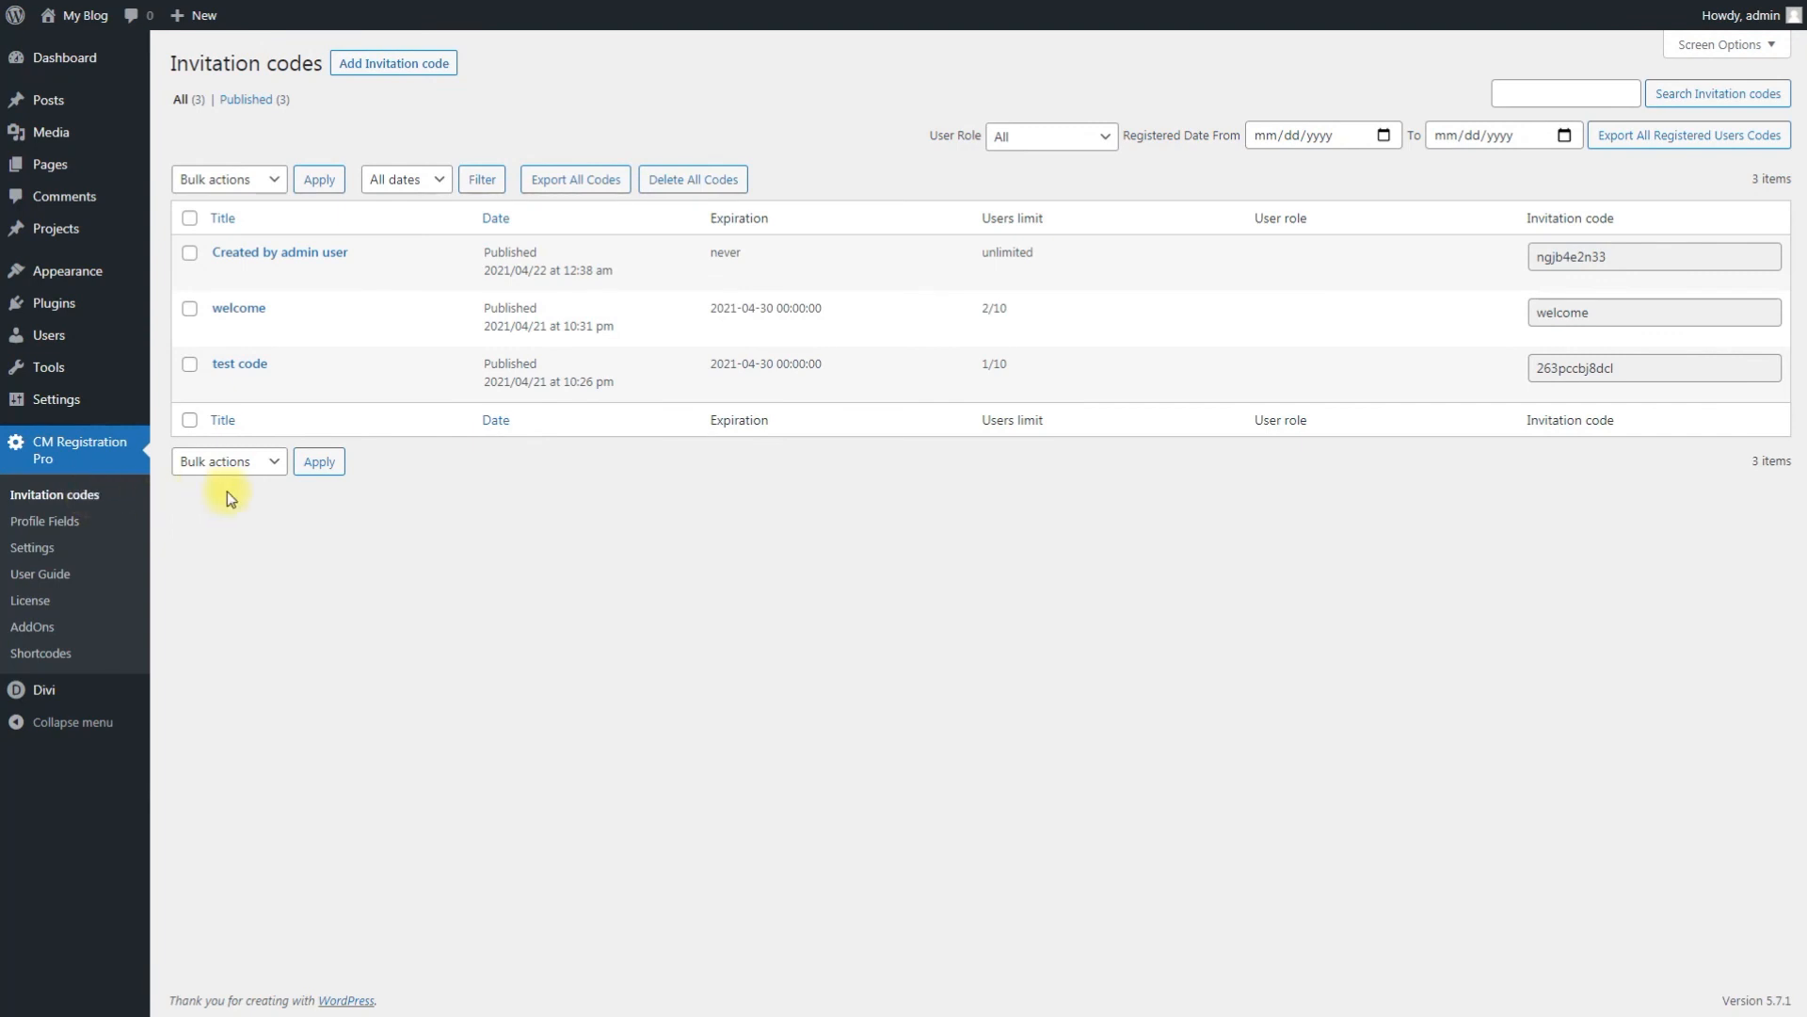
{"action": "left_click", "coordinate": [389, 65]}
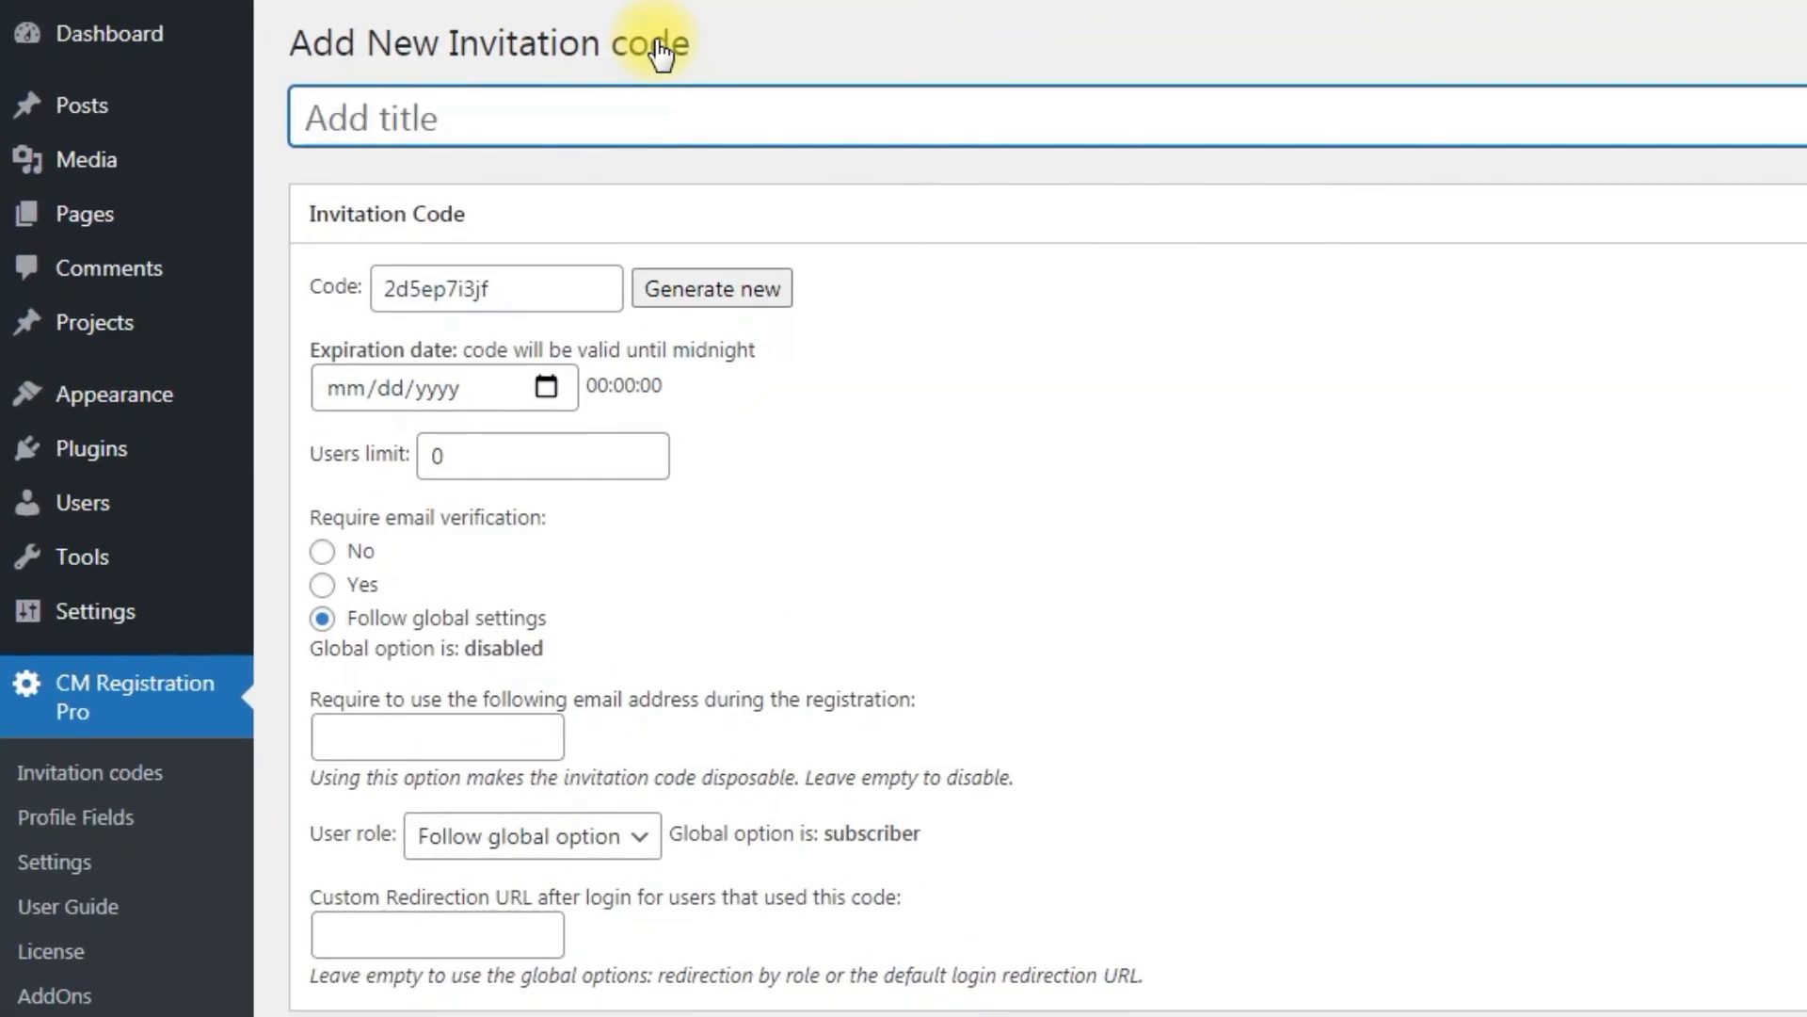
{"action": "type", "text": "new code"}
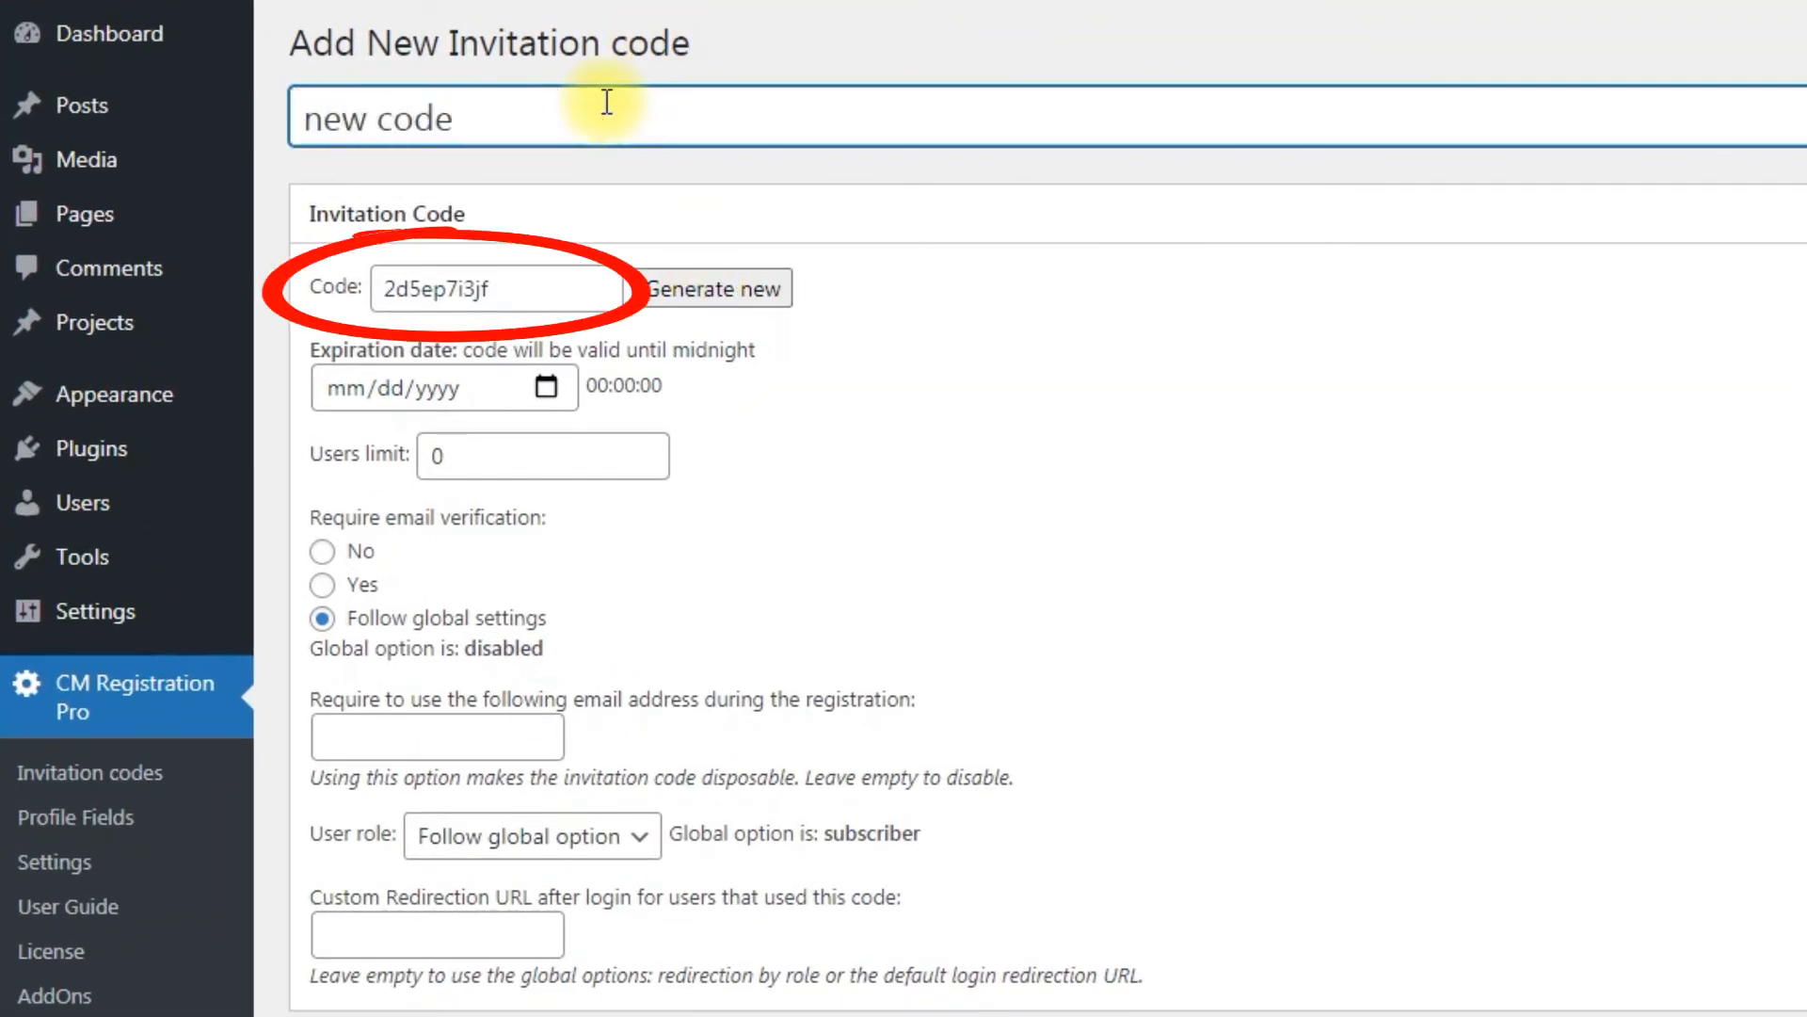
Step: Set the invitation code value to hello
{"action": "left_click", "coordinate": [708, 289]}
{"action": "left_click", "coordinate": [712, 289]}
{"action": "left_click_drag", "start_coordinate": [597, 288], "coordinate": [346, 284]}
{"action": "type", "text": "hello"}
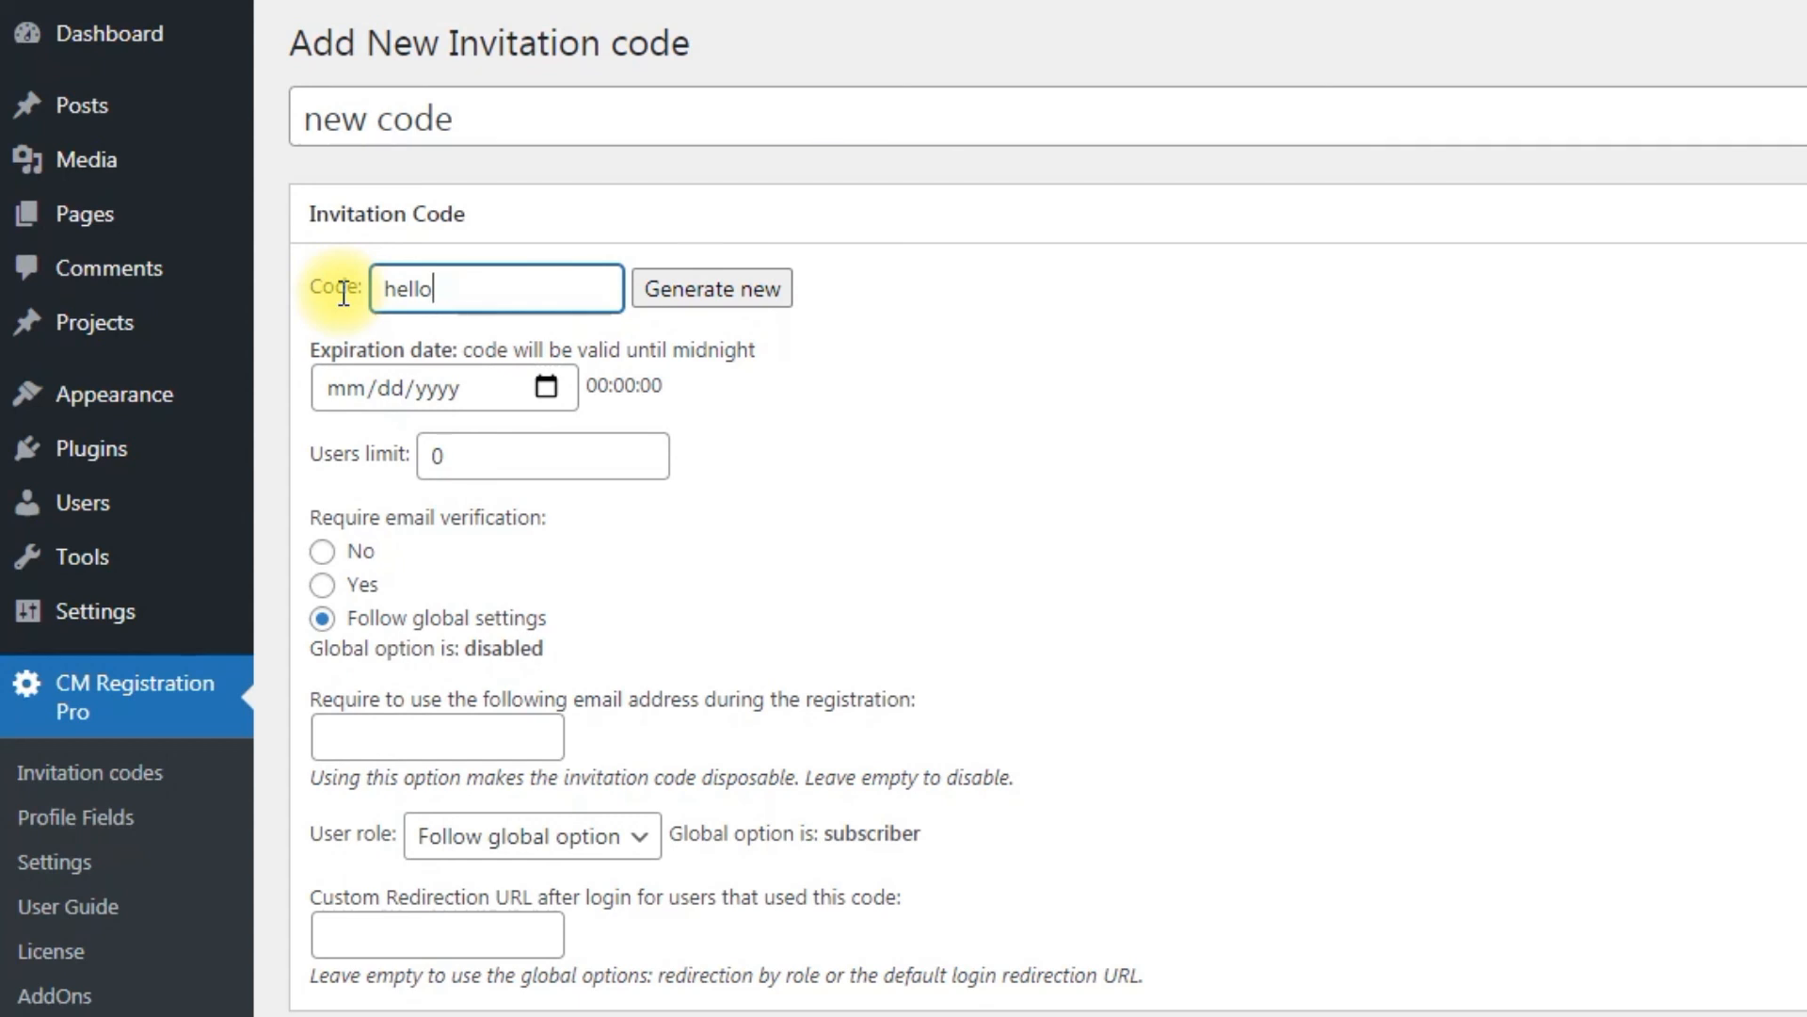
Step: Set the code's expiration date to 04/25/2021 and its users limit to 10
{"action": "left_click", "coordinate": [345, 389]}
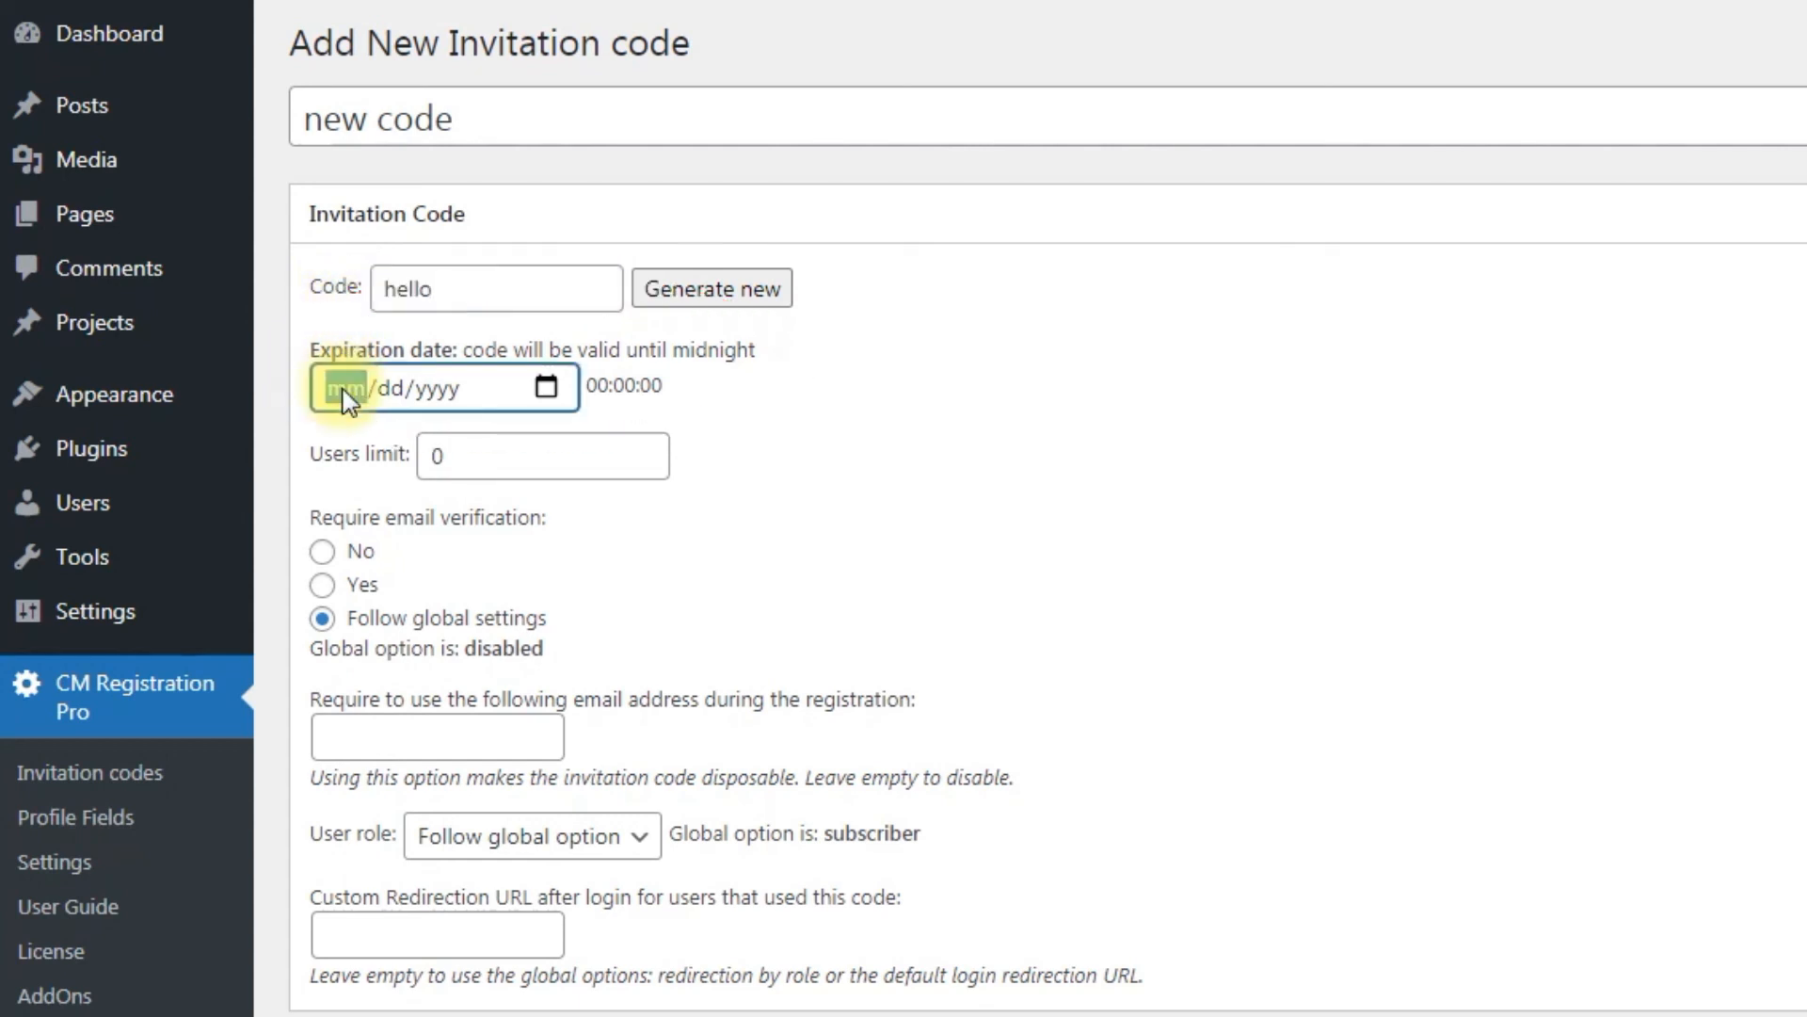
{"action": "left_click", "coordinate": [550, 392]}
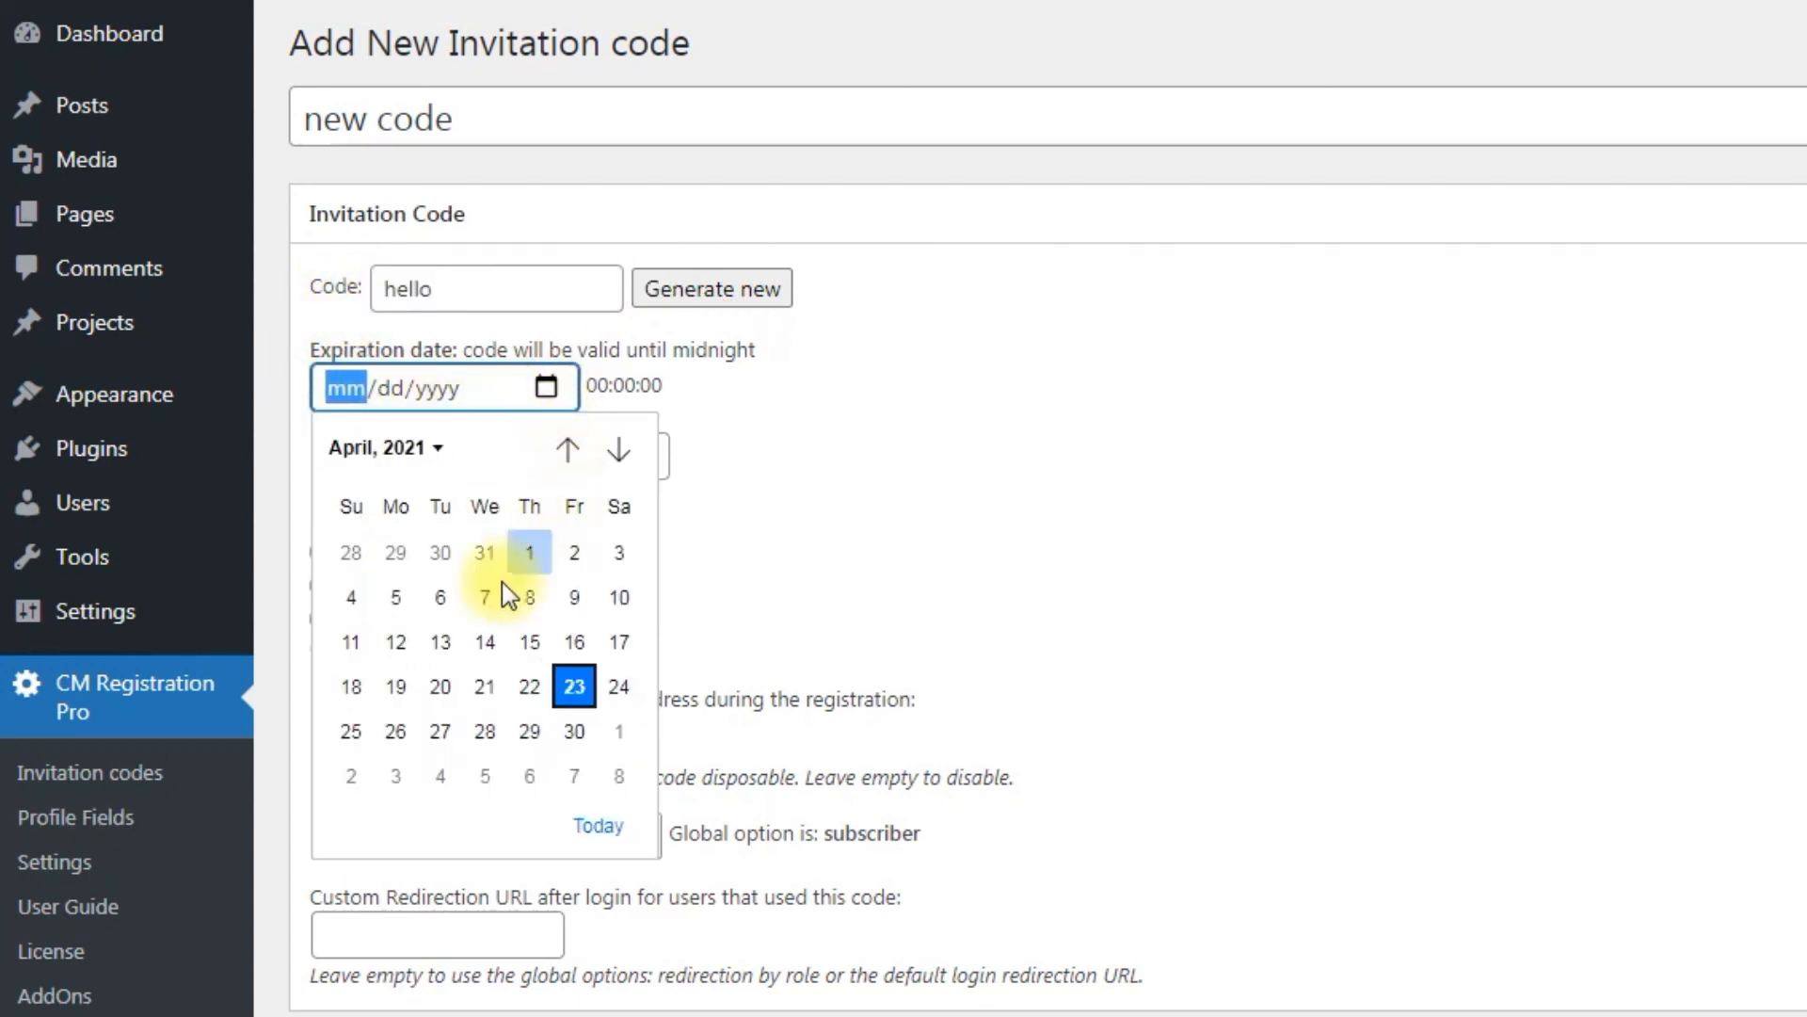
{"action": "left_click", "coordinate": [351, 731]}
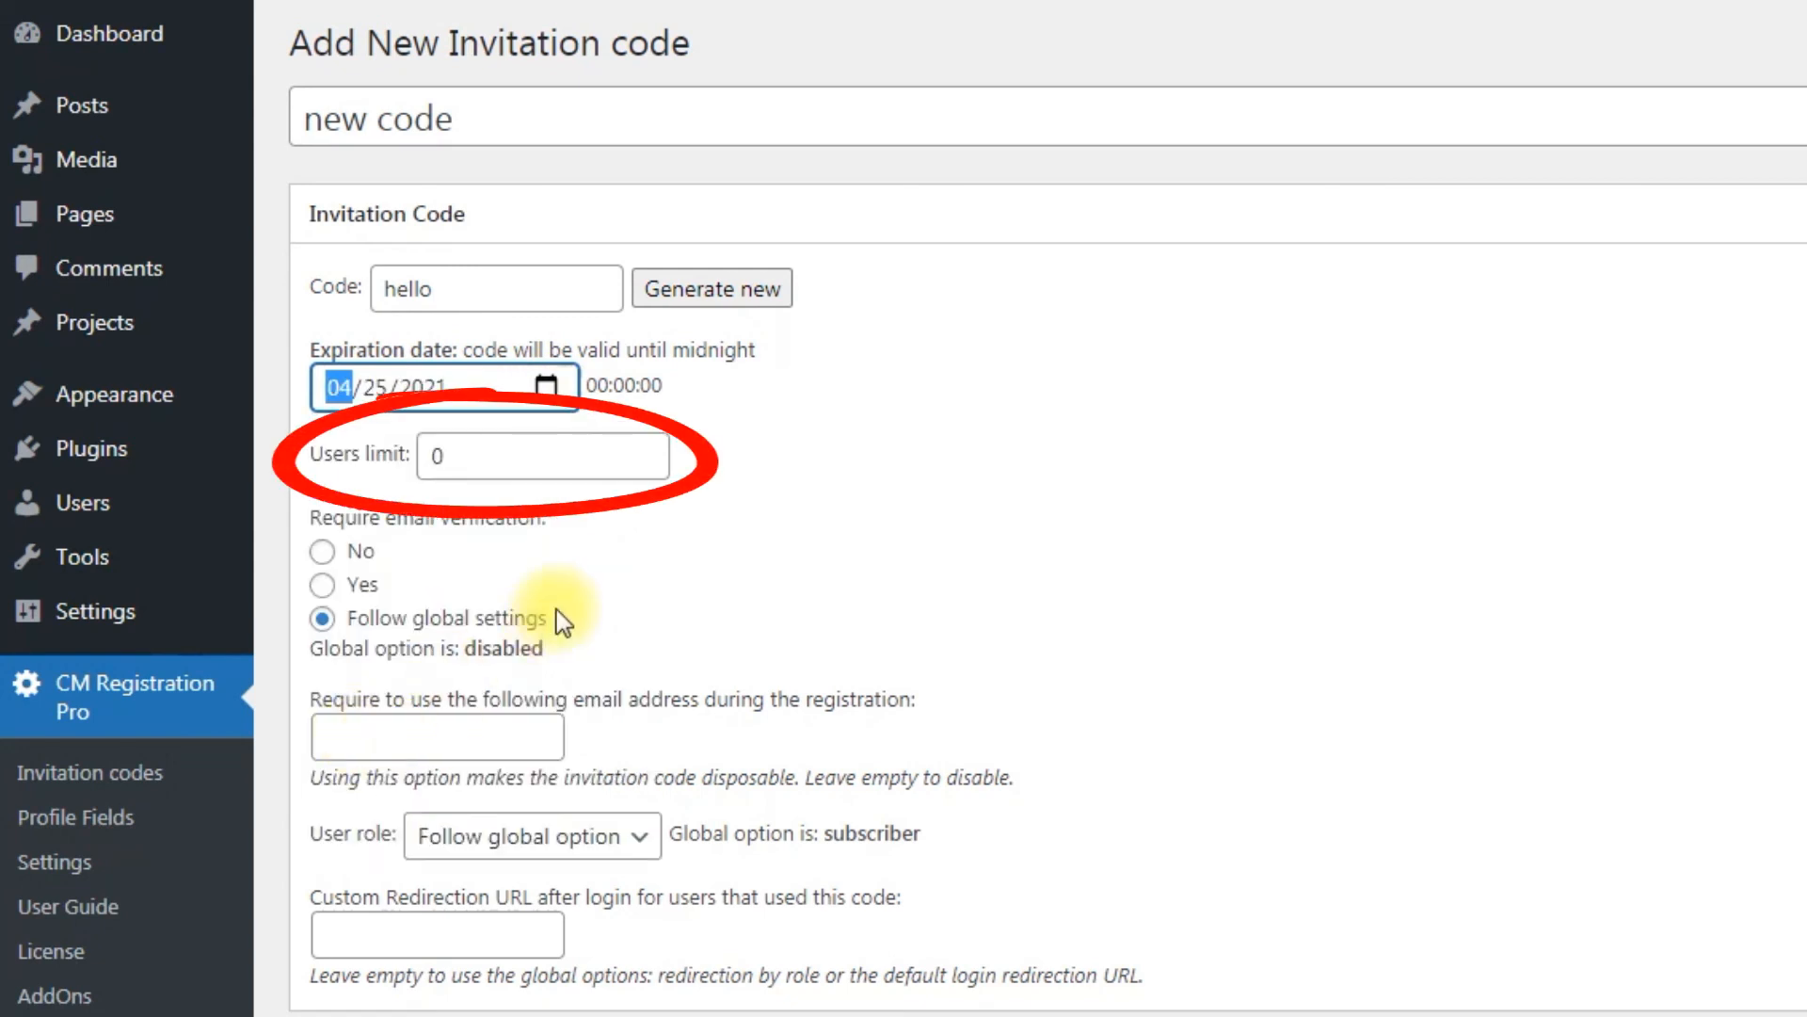
{"action": "left_click_drag", "start_coordinate": [491, 463], "coordinate": [425, 464]}
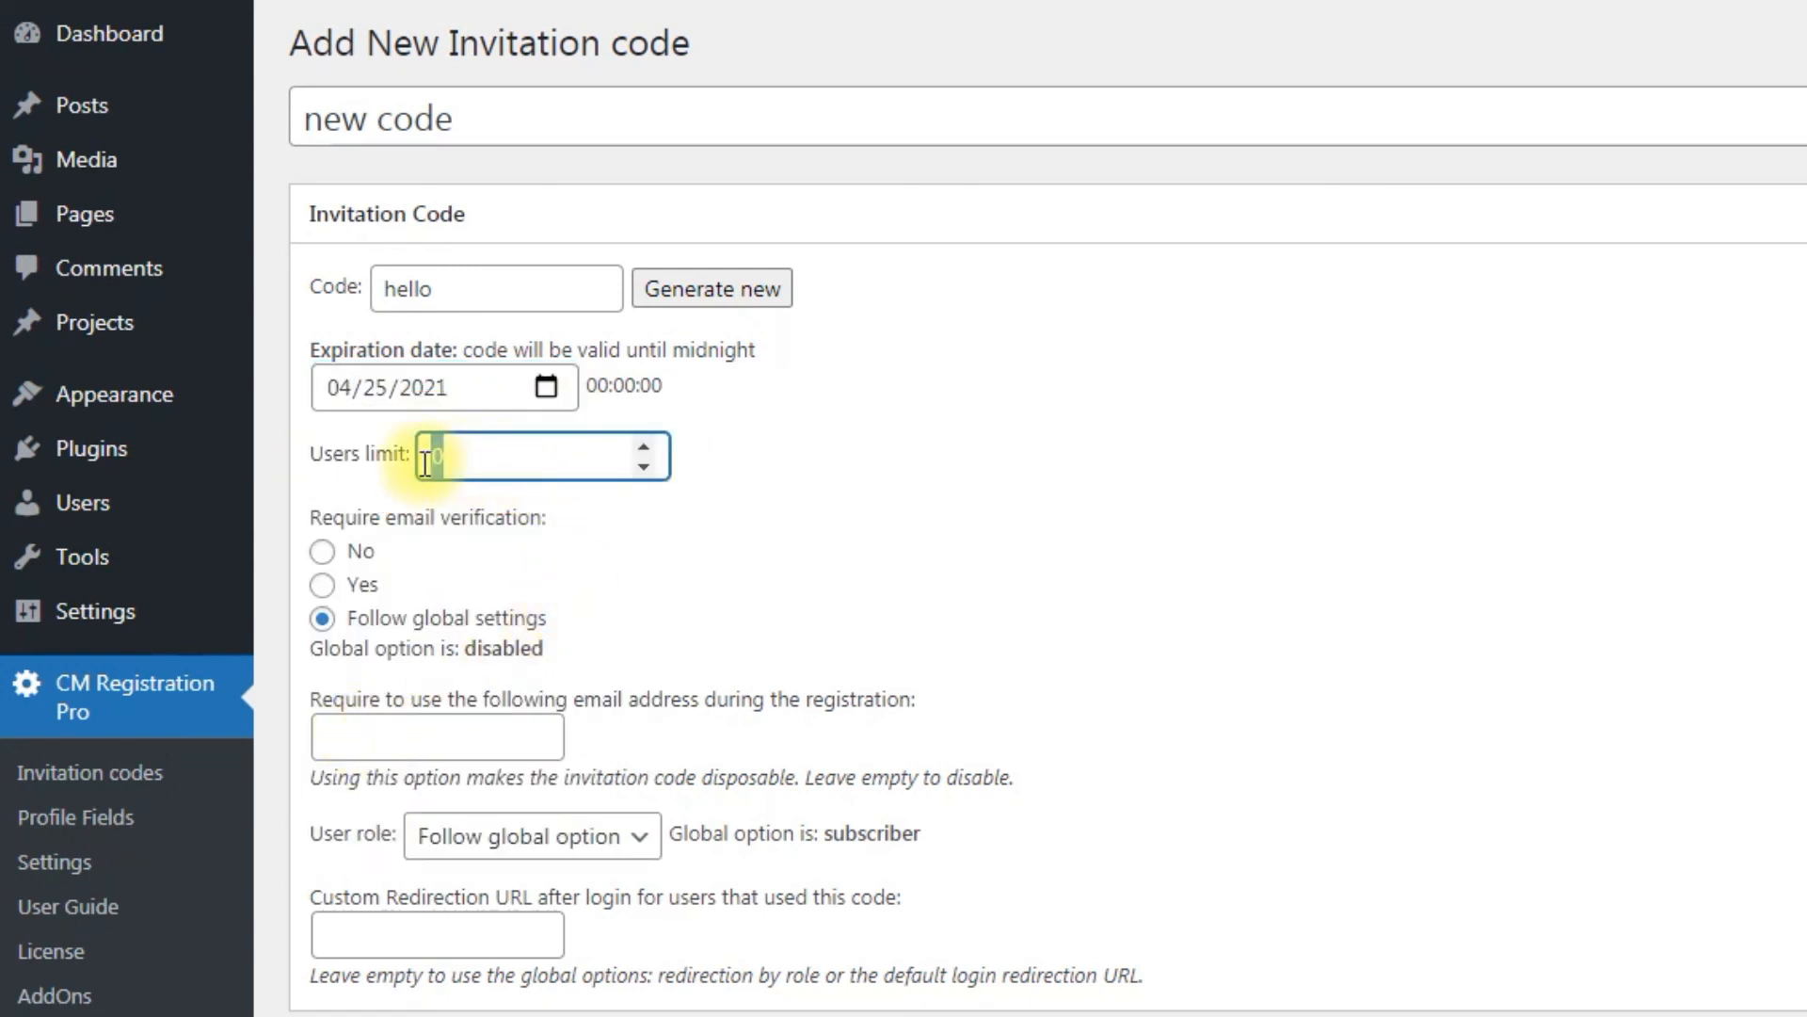
{"action": "type", "text": "10"}
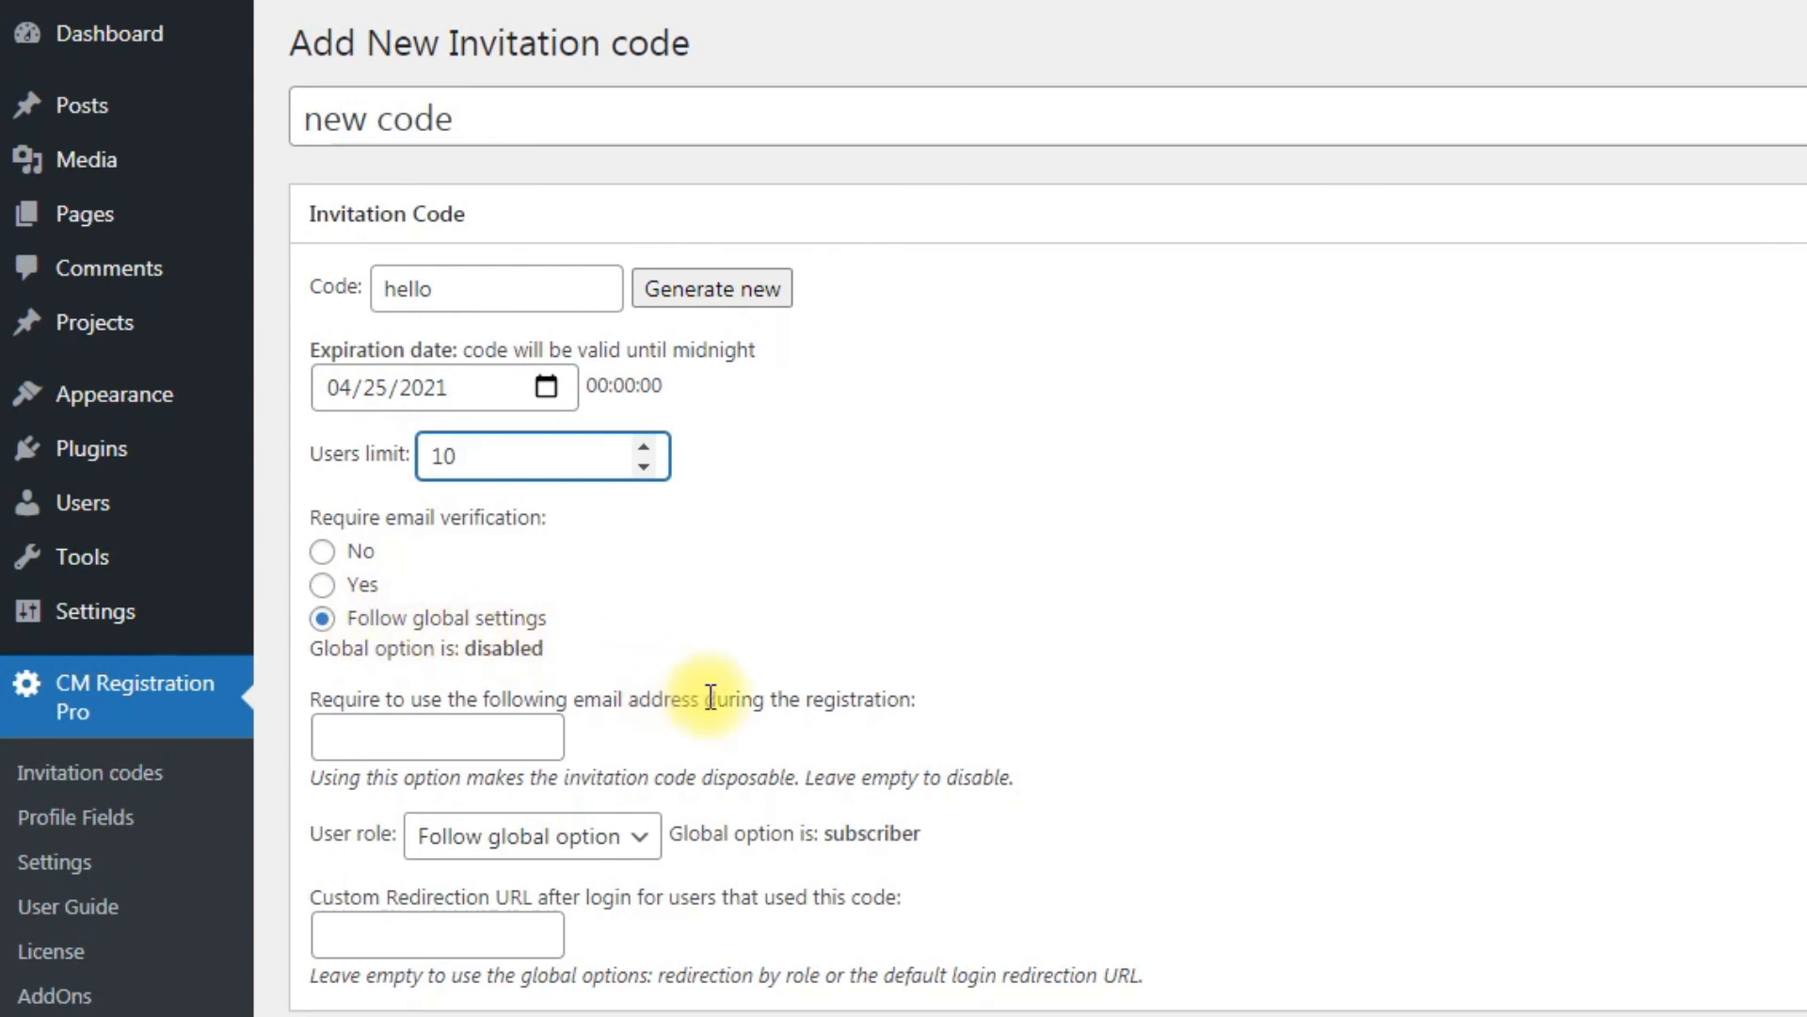
Step: Set the code's user role to Unicorn and publish the invitation code
{"action": "left_click", "coordinate": [769, 721]}
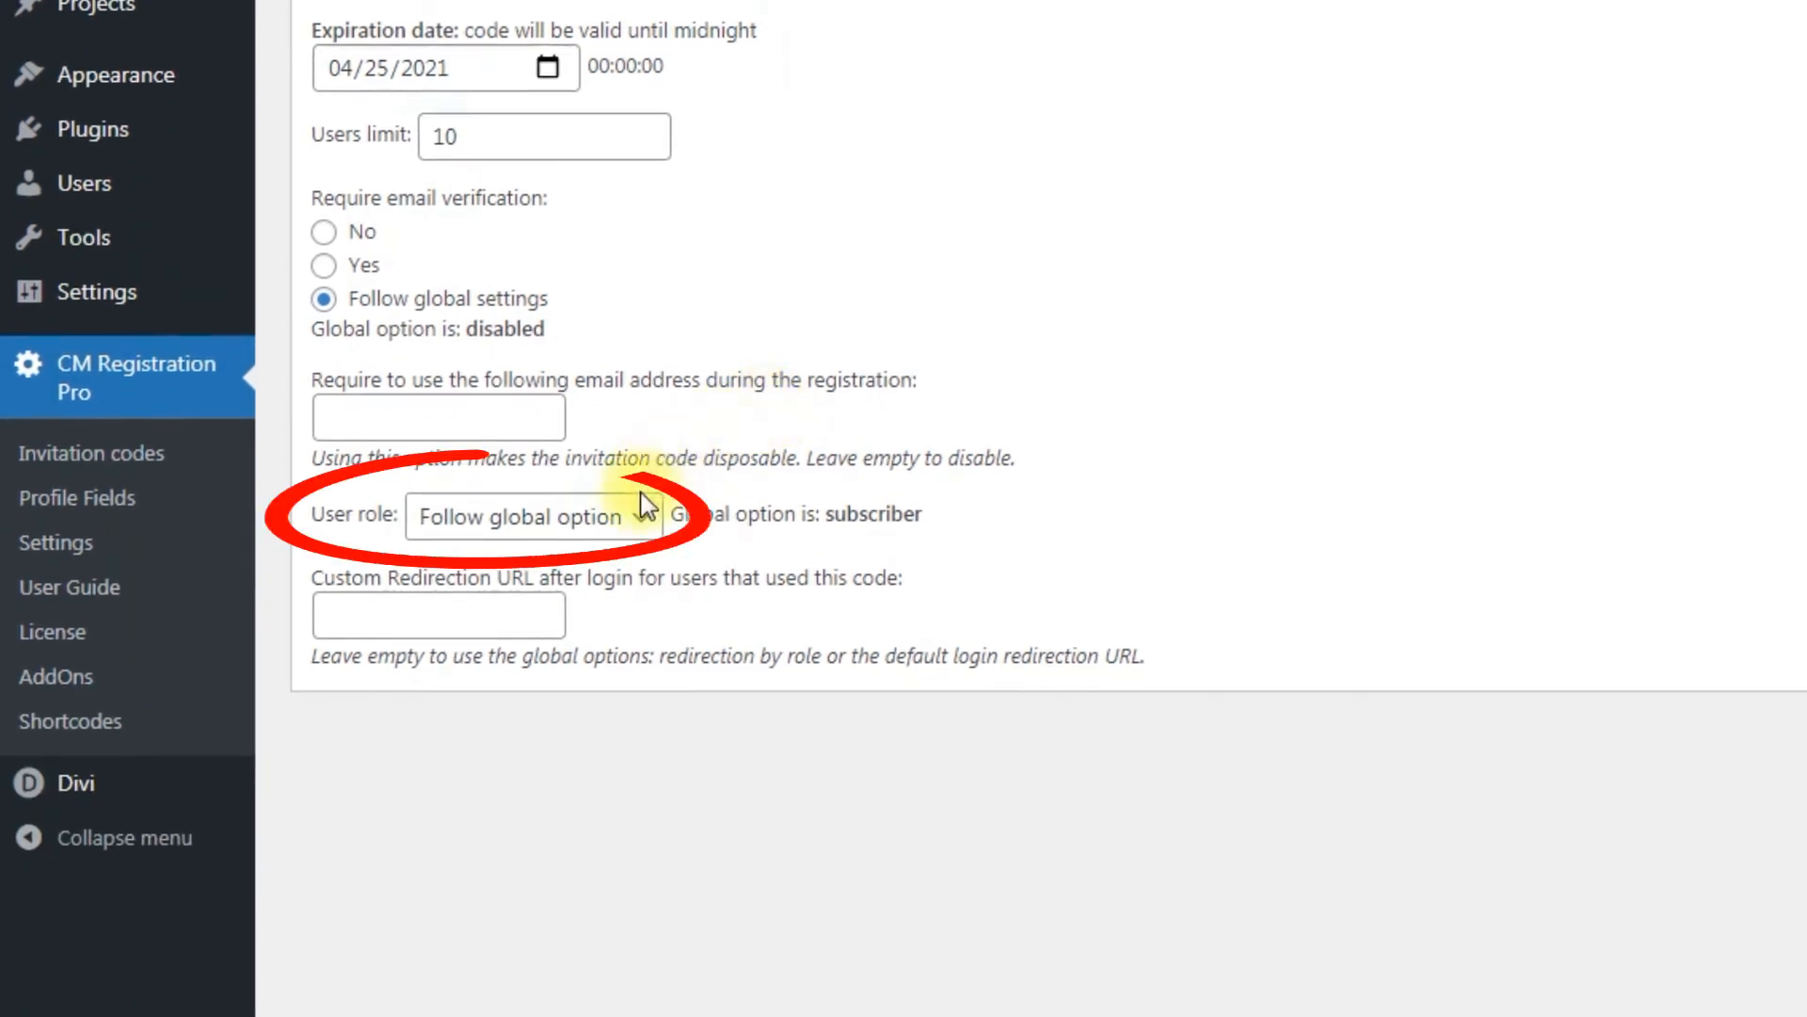
{"action": "left_click", "coordinate": [644, 529]}
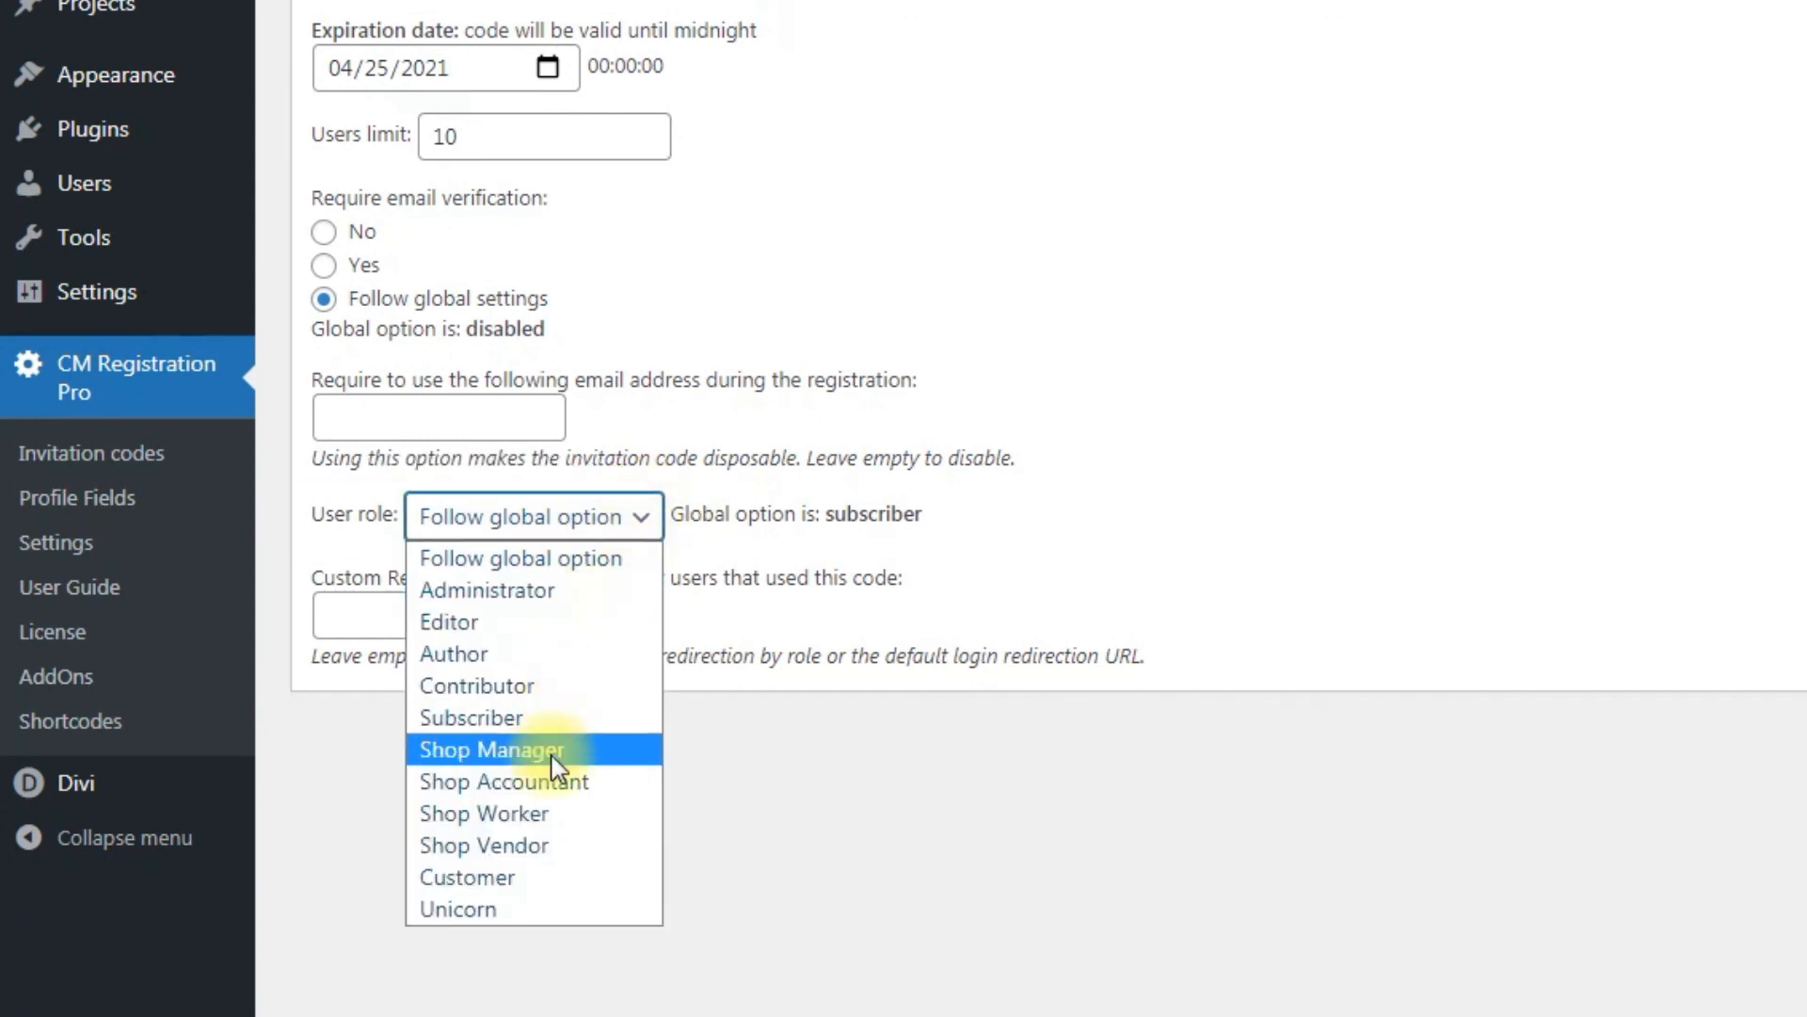
{"action": "left_click", "coordinate": [551, 916]}
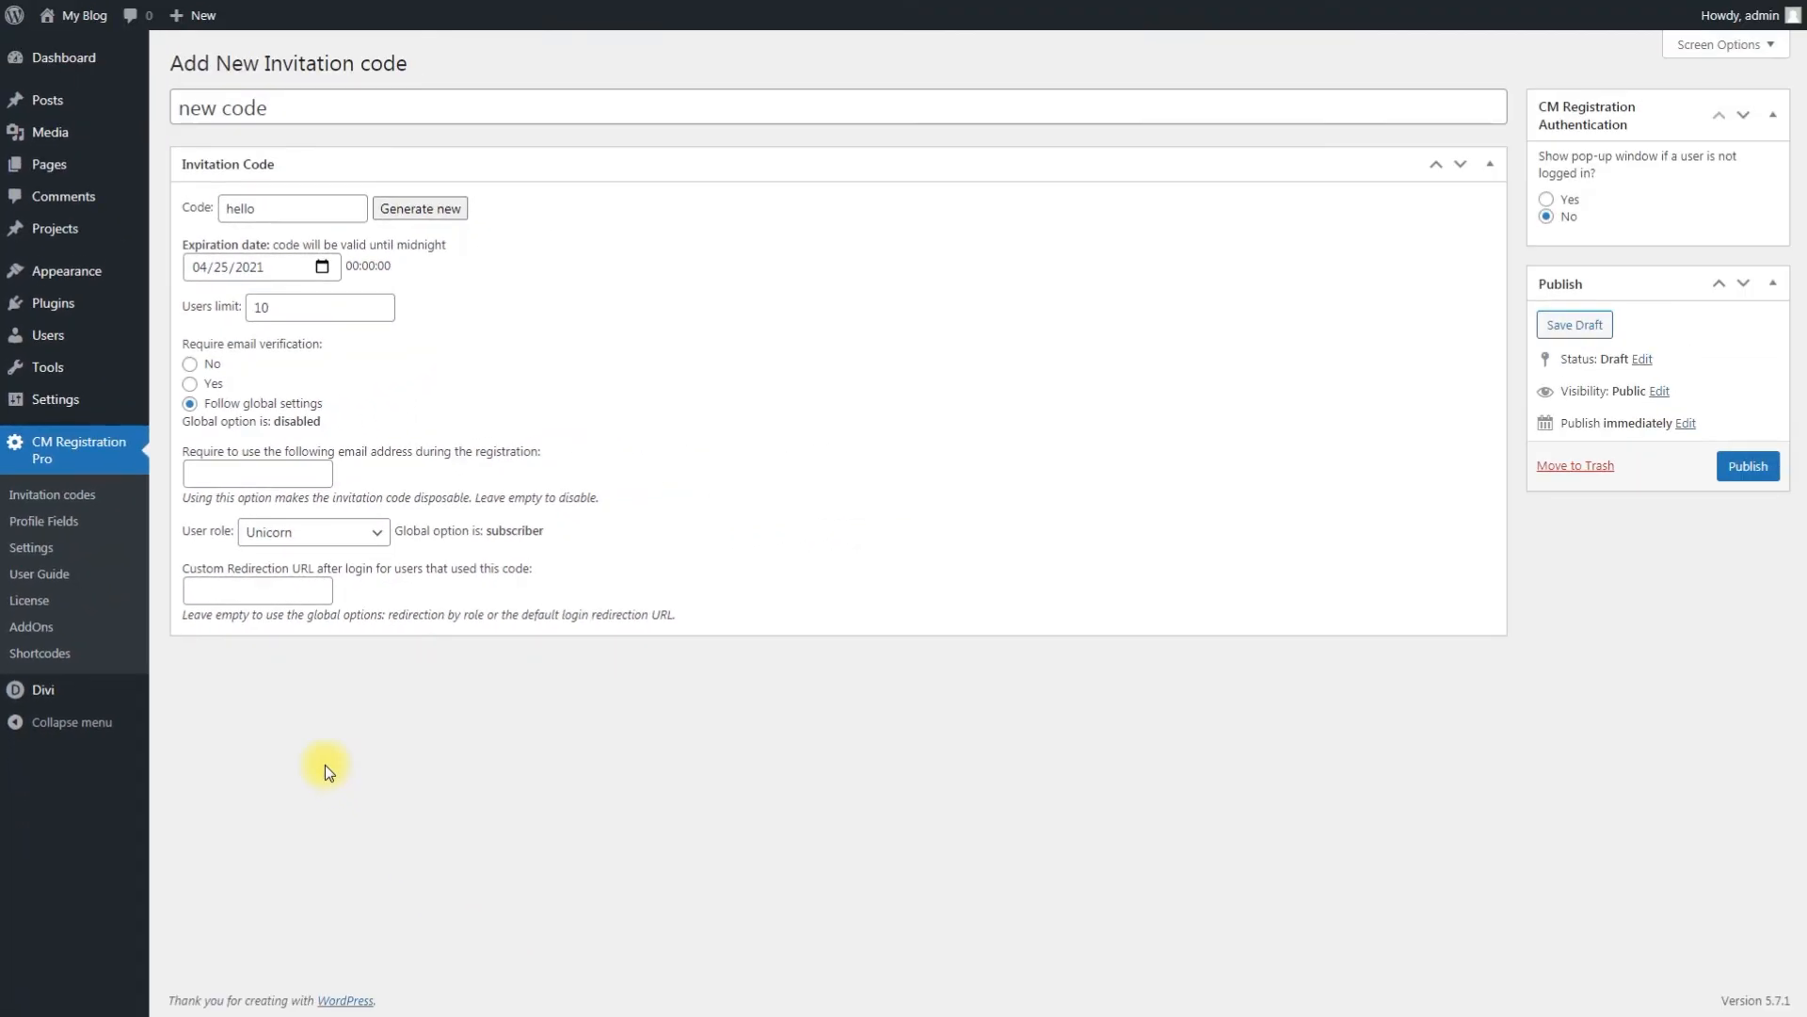
{"action": "left_click", "coordinate": [1747, 467]}
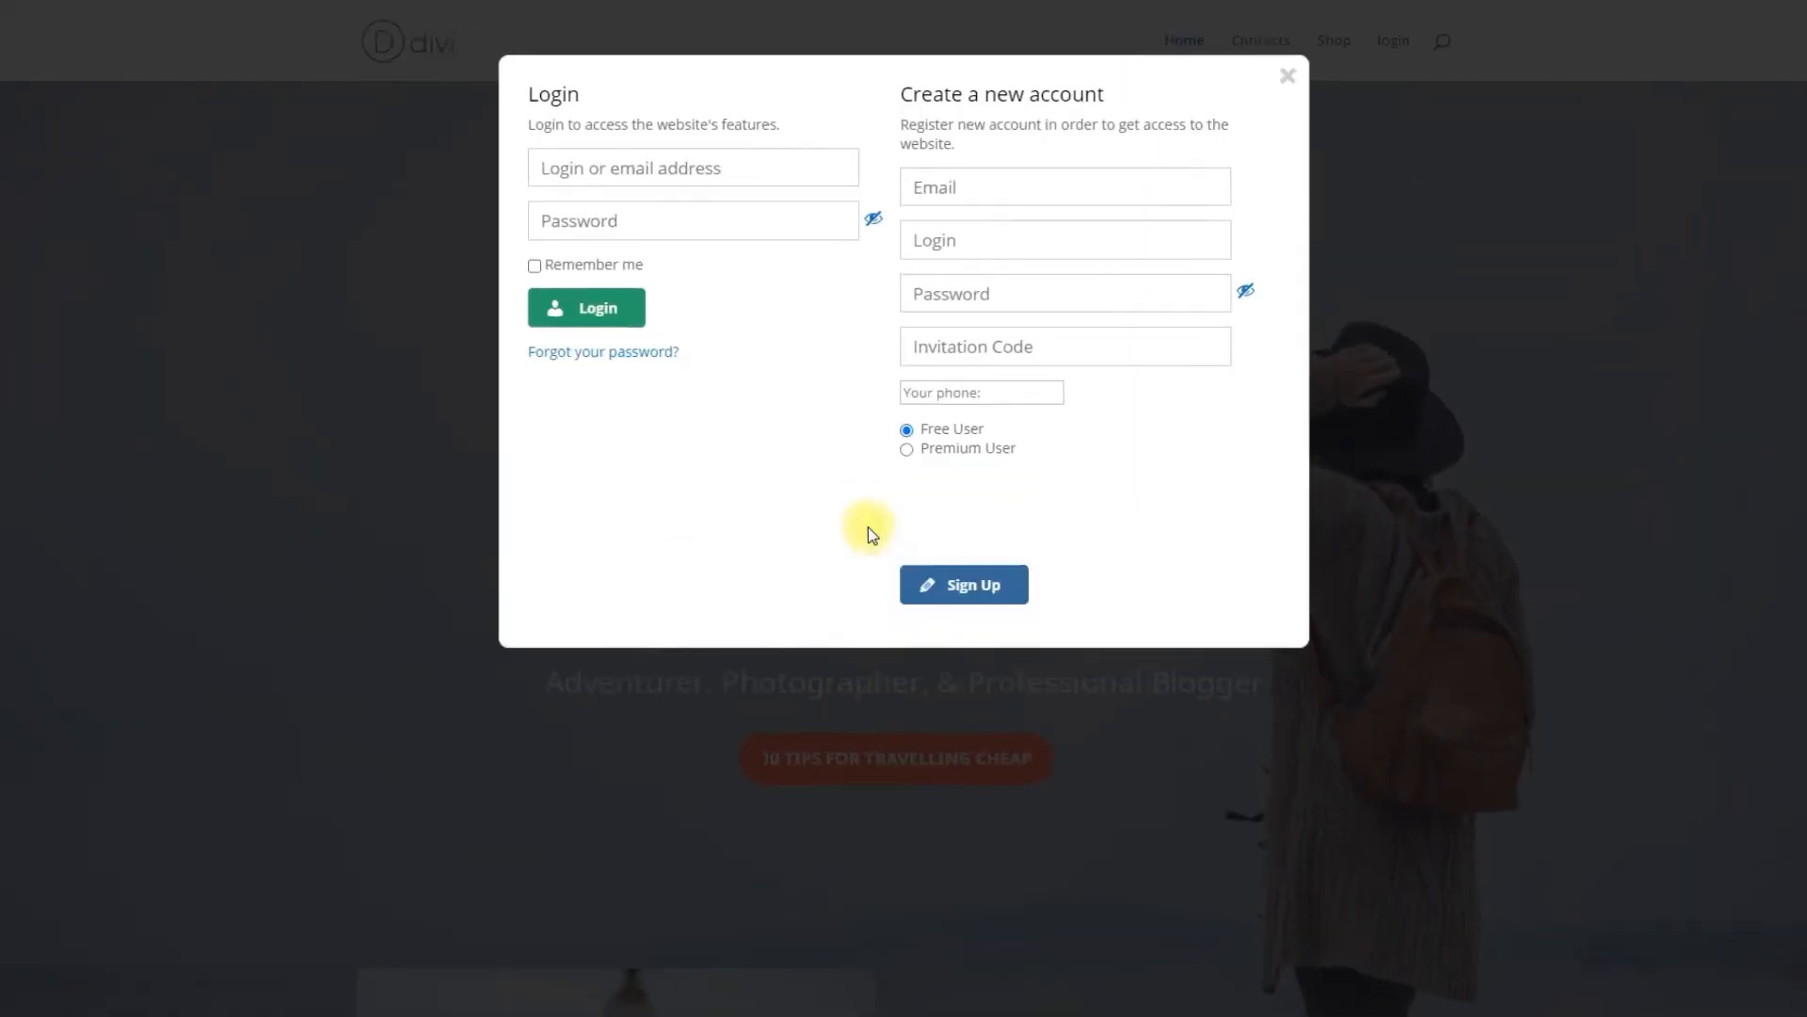
Step: Fill the site's sign-up form with an e-mail, login, password, invitation code hello, phone number, Premium User and Gold plan
{"action": "left_click", "coordinate": [1027, 189]}
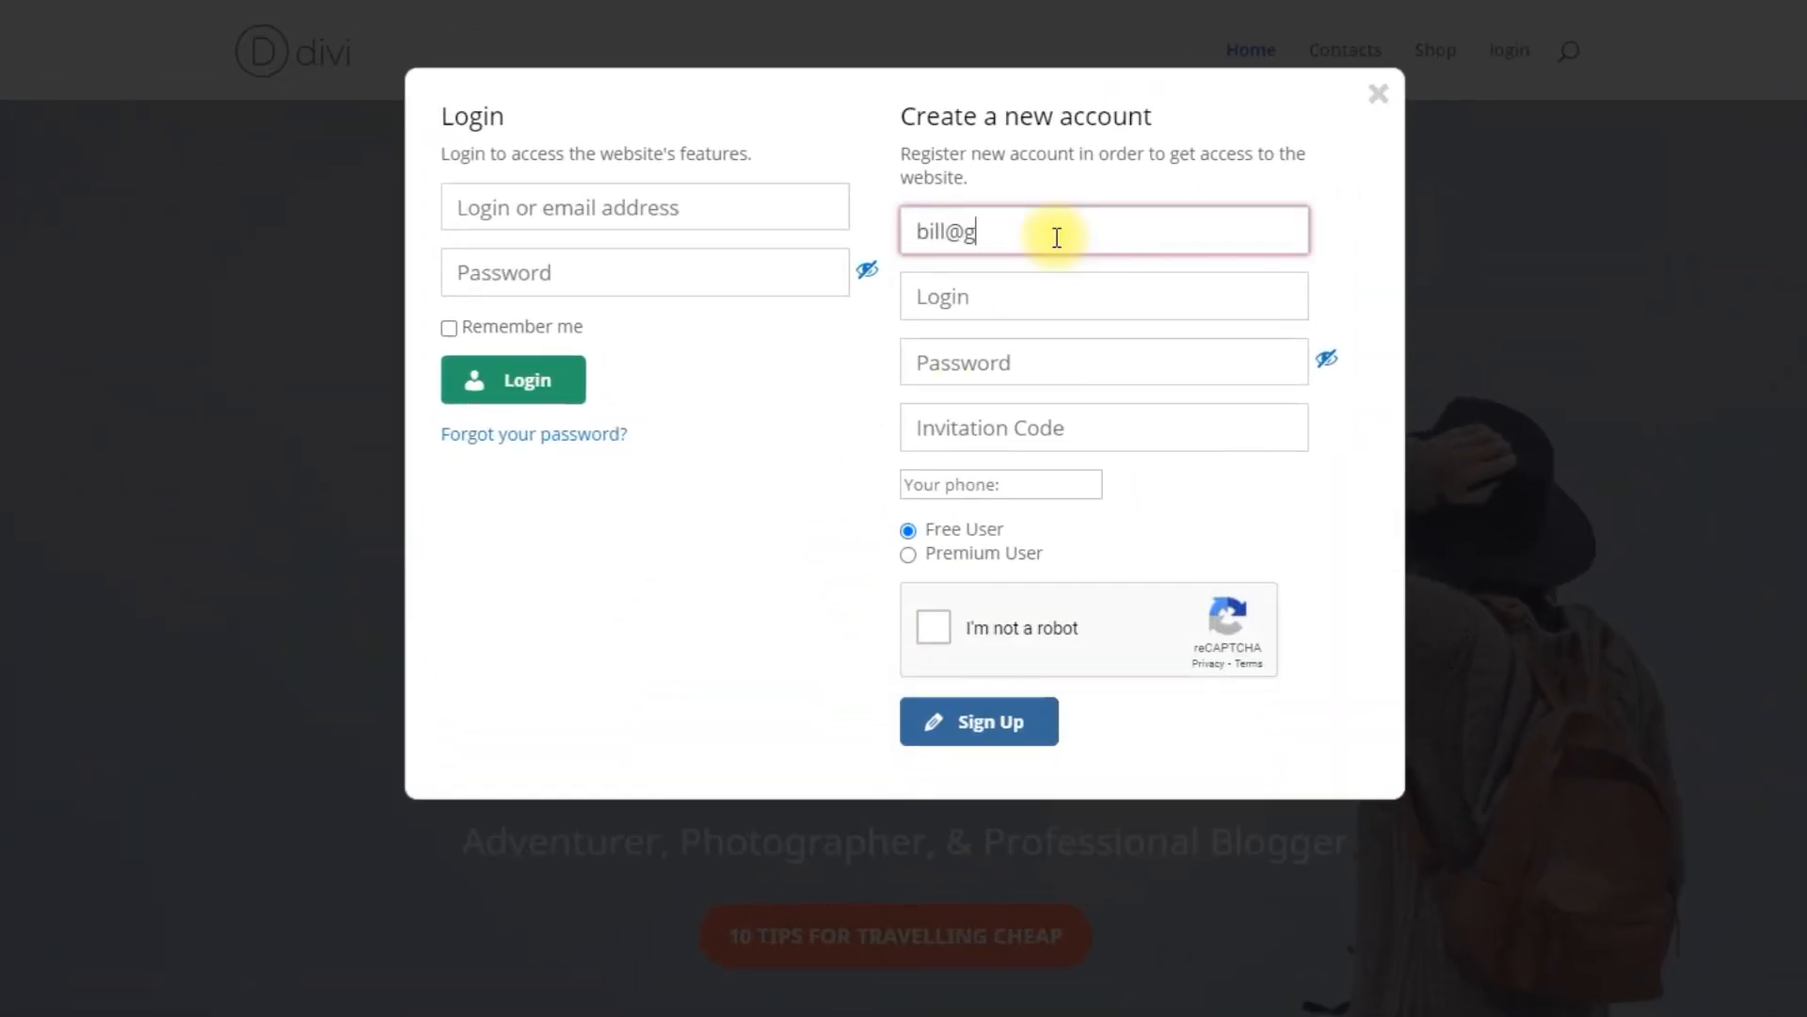
{"action": "key", "text": "Tab"}
{"action": "type", "text": "bill"}
{"action": "key", "text": "Tab"}
{"action": "type", "text": "bill1234567"}
{"action": "key", "text": "Tab"}
{"action": "type", "text": "hello"}
{"action": "key", "text": "Tab"}
{"action": "type", "text": "+17775552368"}
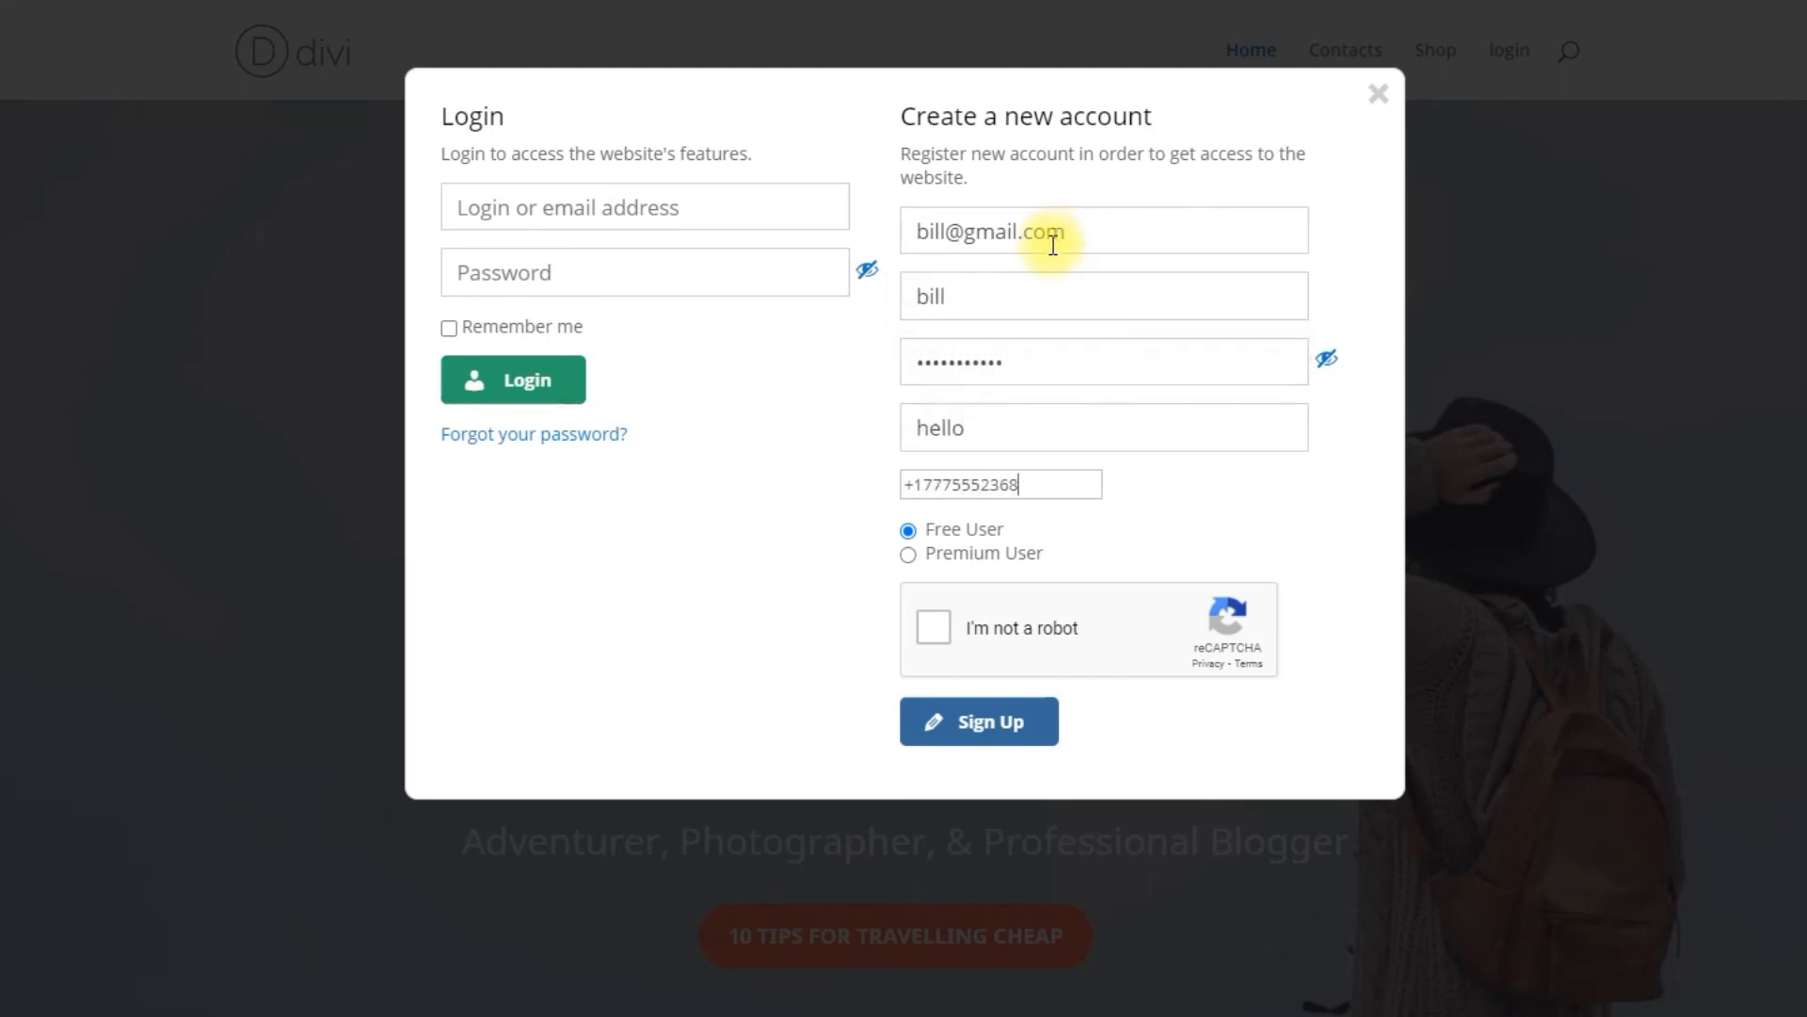
{"action": "left_click", "coordinate": [908, 554]}
{"action": "left_click", "coordinate": [909, 619]}
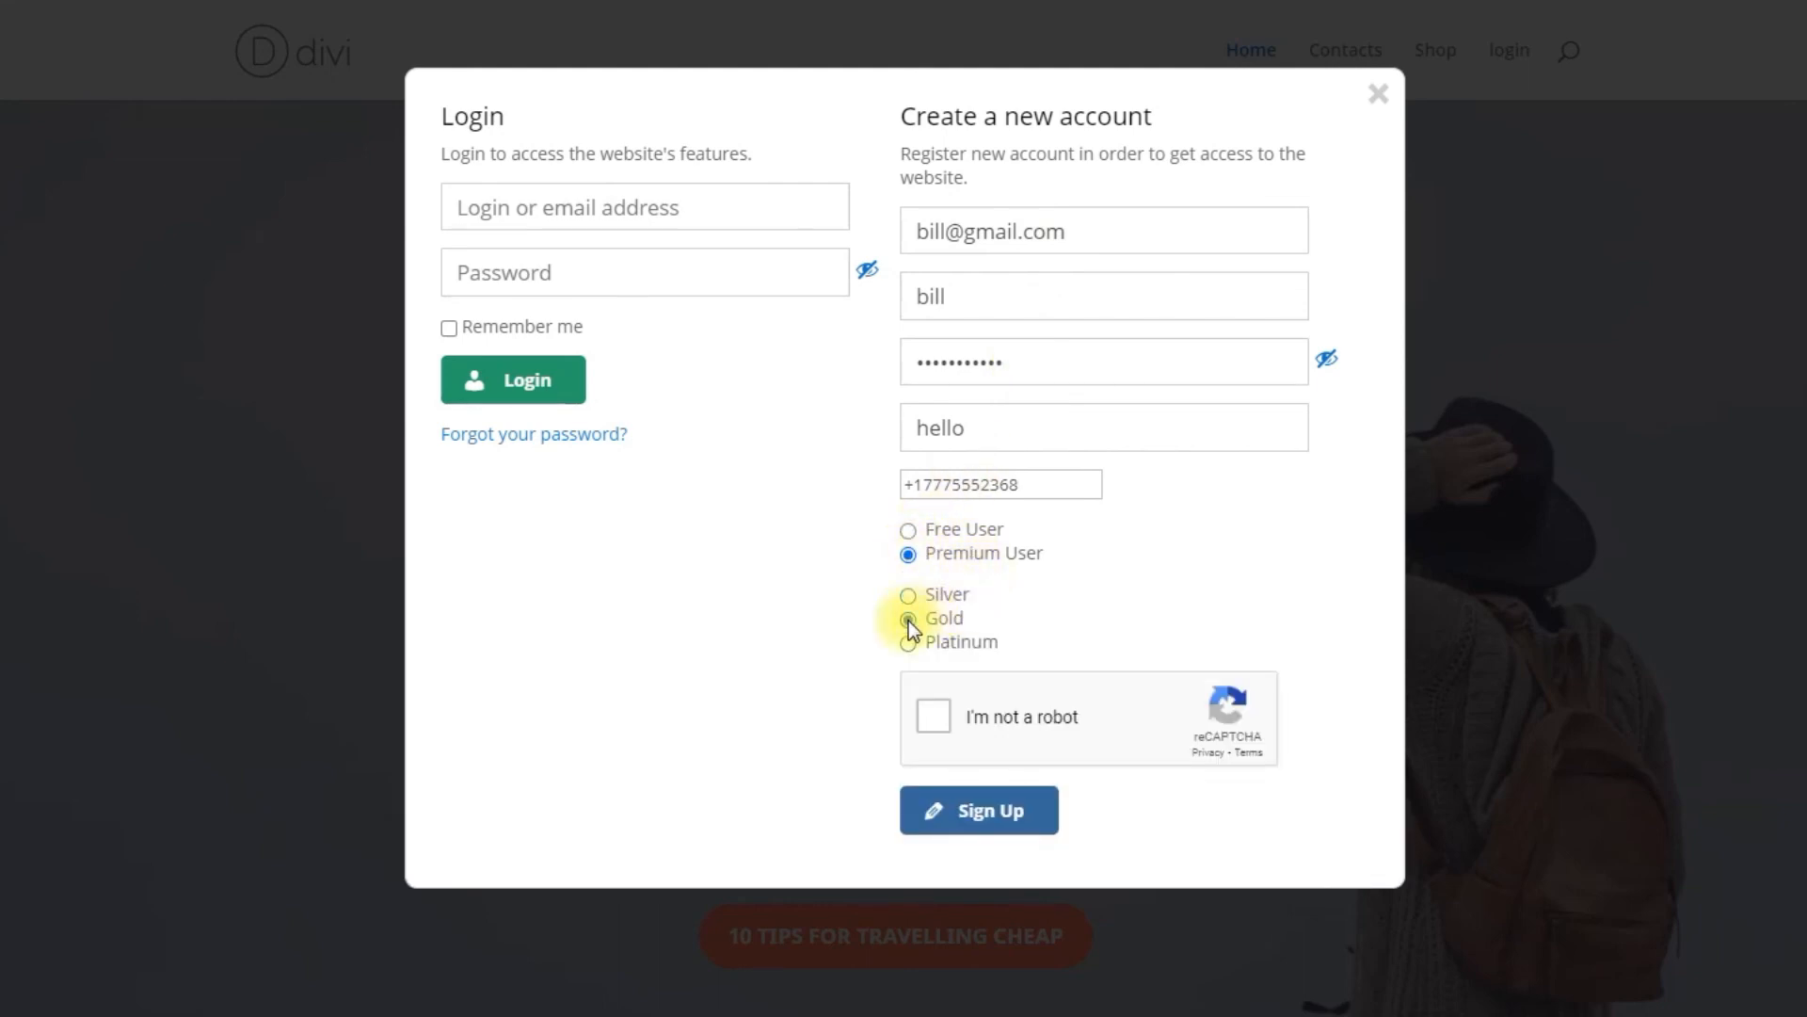
Step: Complete the reCAPTCHA check and submit the new account registration
{"action": "left_click", "coordinate": [935, 717]}
{"action": "left_click", "coordinate": [833, 603]}
{"action": "left_click", "coordinate": [655, 753]}
{"action": "left_click", "coordinate": [709, 900]}
{"action": "left_click", "coordinate": [832, 1013]}
{"action": "left_click", "coordinate": [1012, 818]}
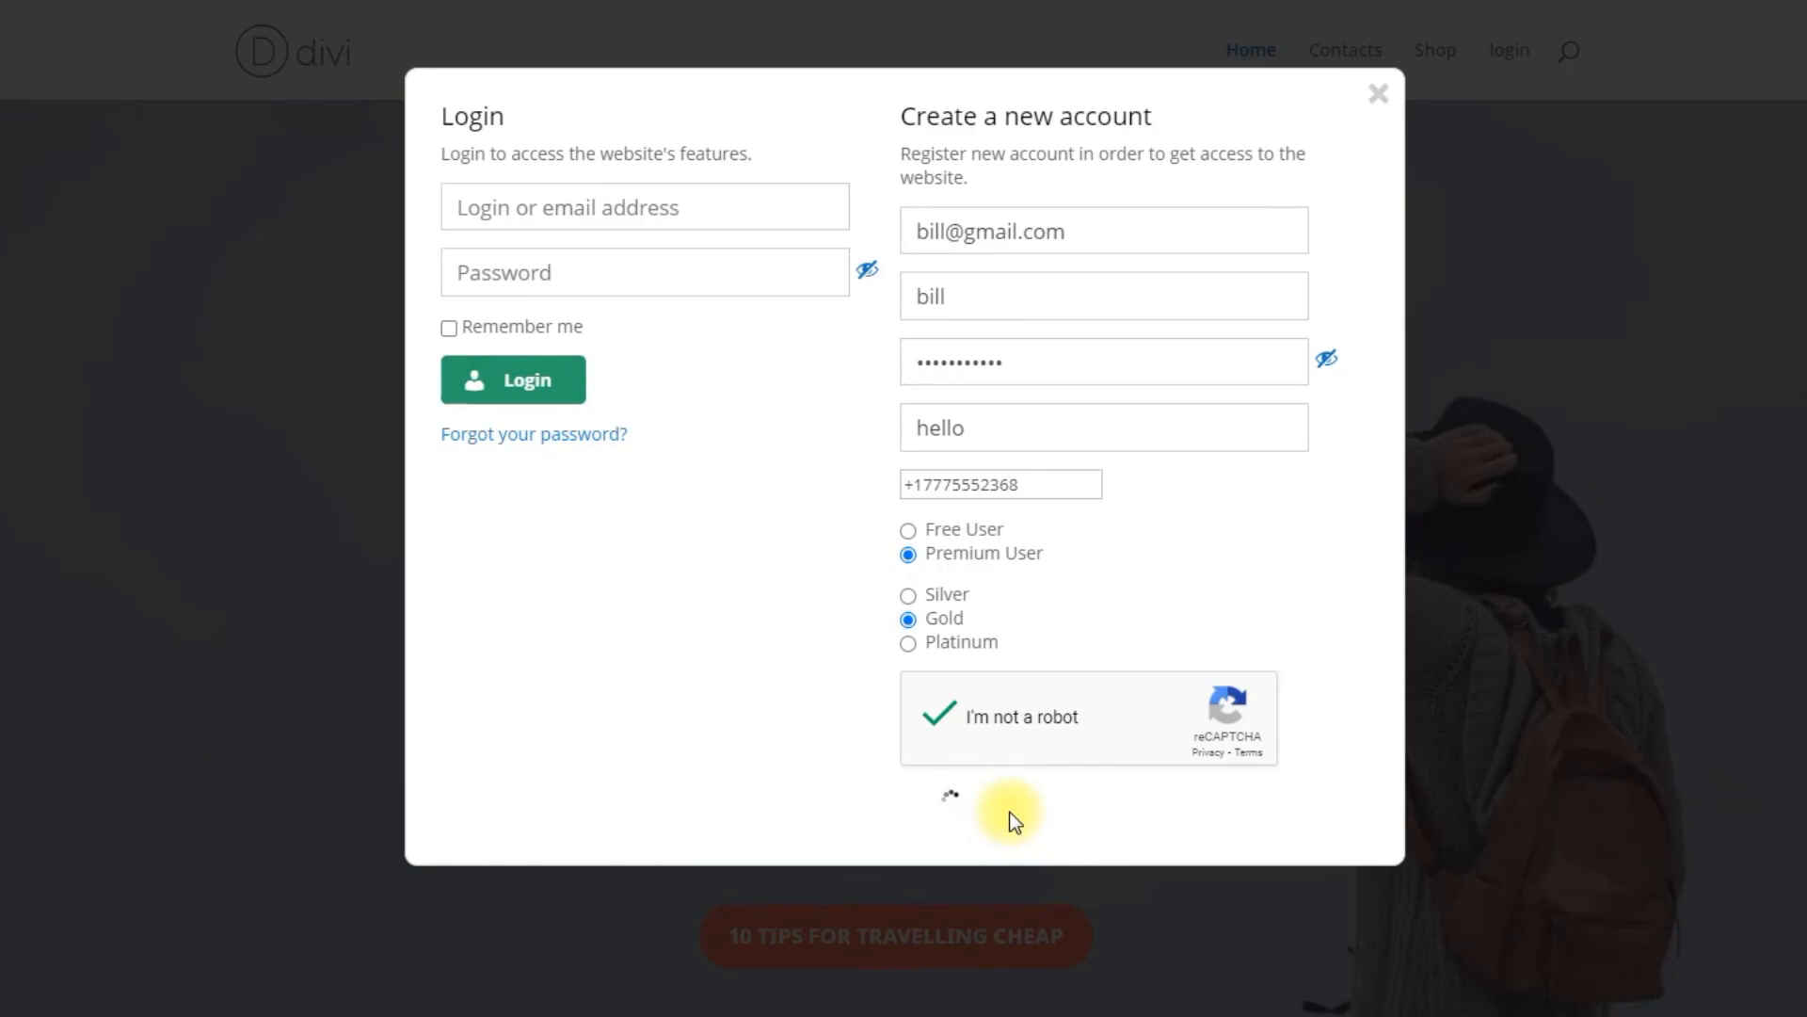